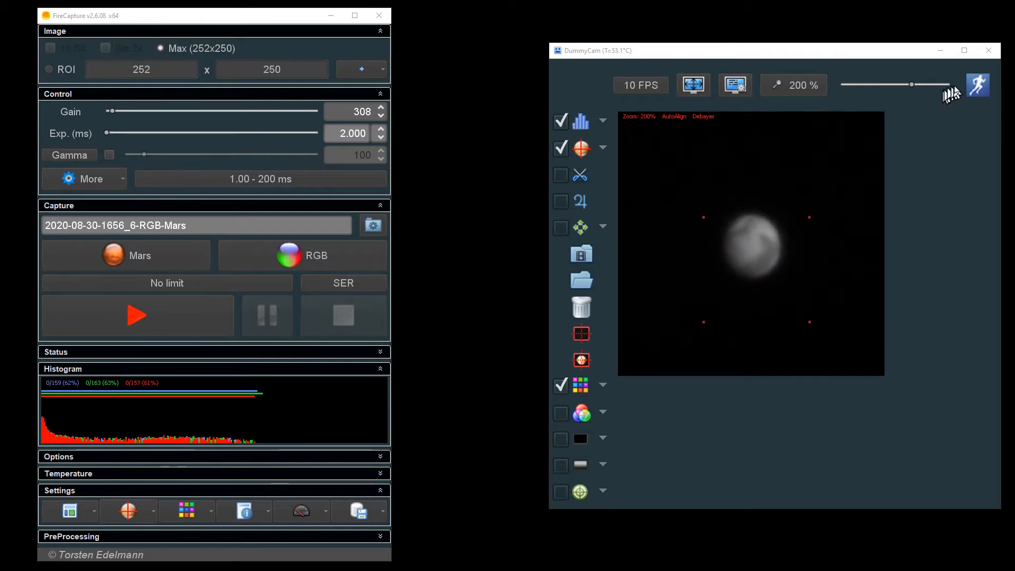
Open the Autorun planner, review its run, delay and capture limit settings, and close it
left_click(976, 85)
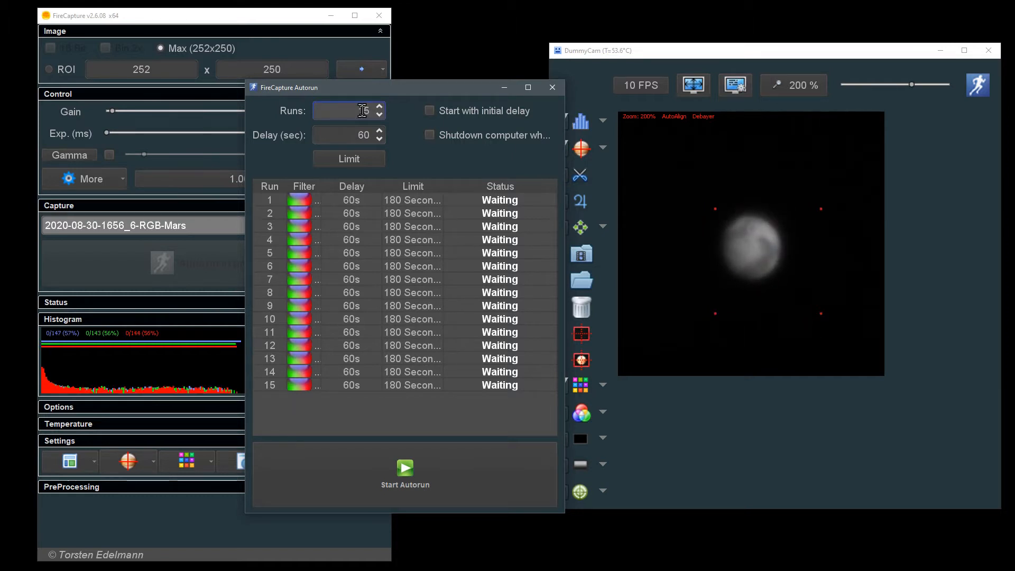
left_click(375, 157)
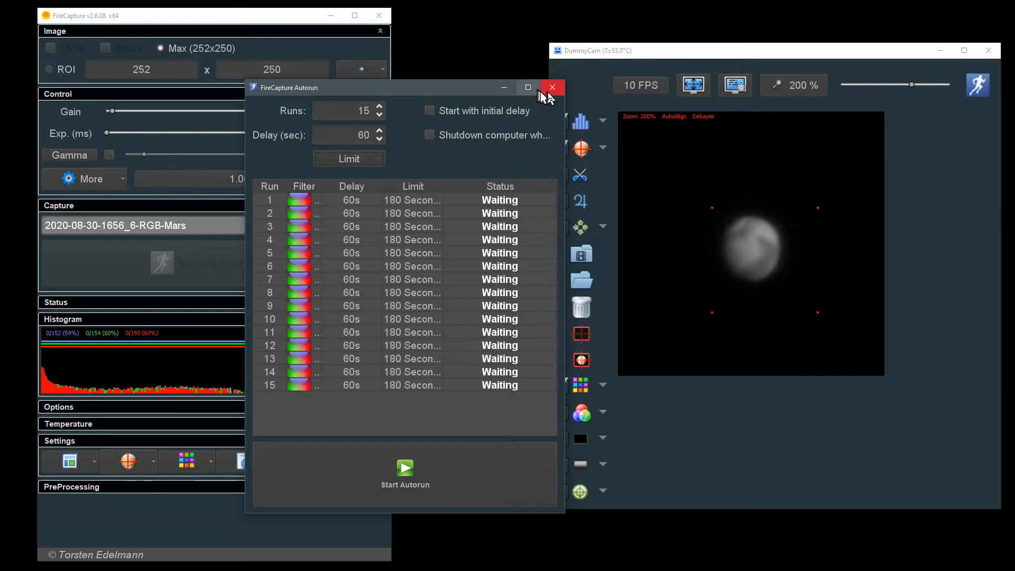
left_click(541, 91)
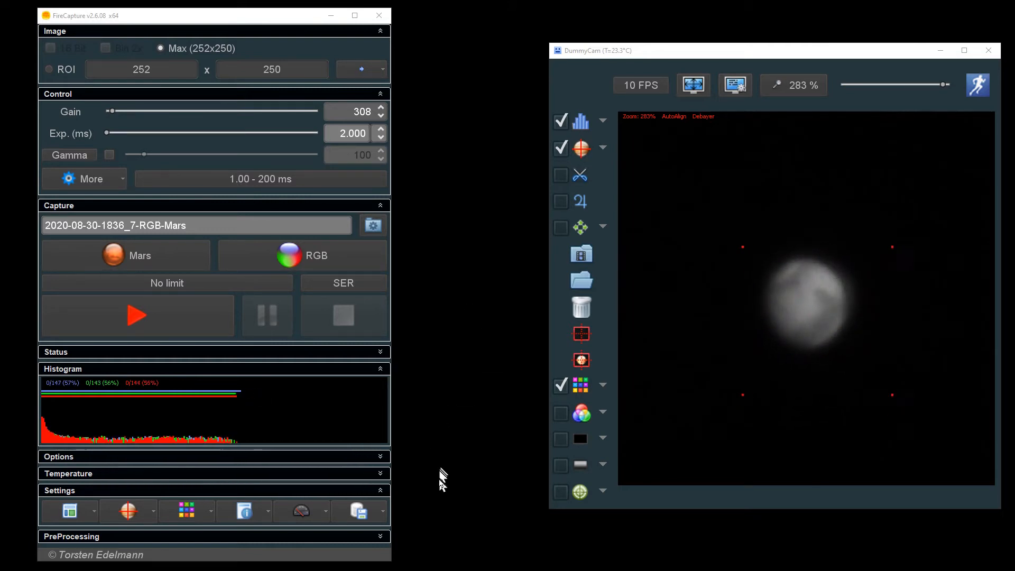
Check the WinJUPOS file naming option in the capture settings and close them
left_click(358, 510)
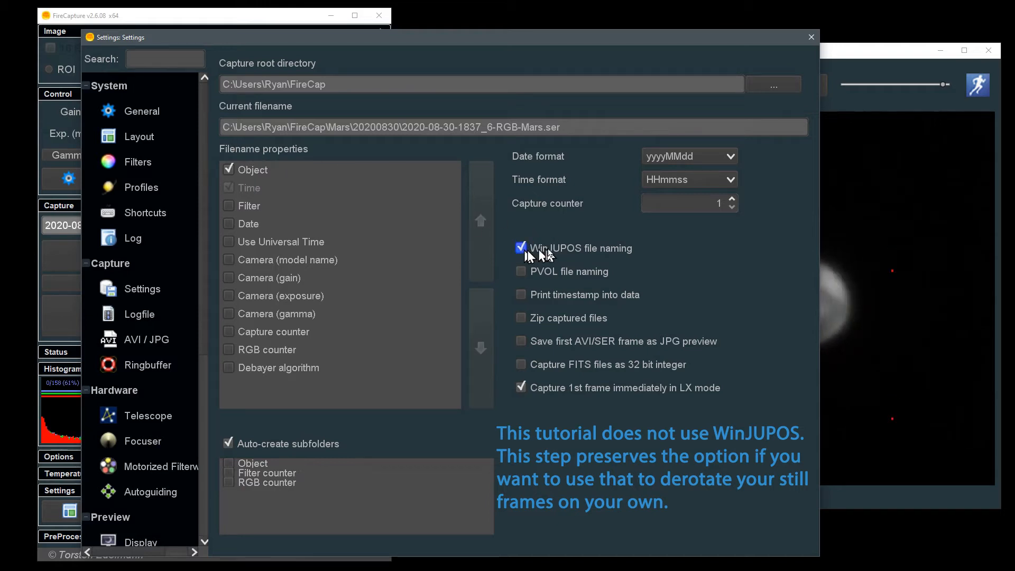
left_click(811, 37)
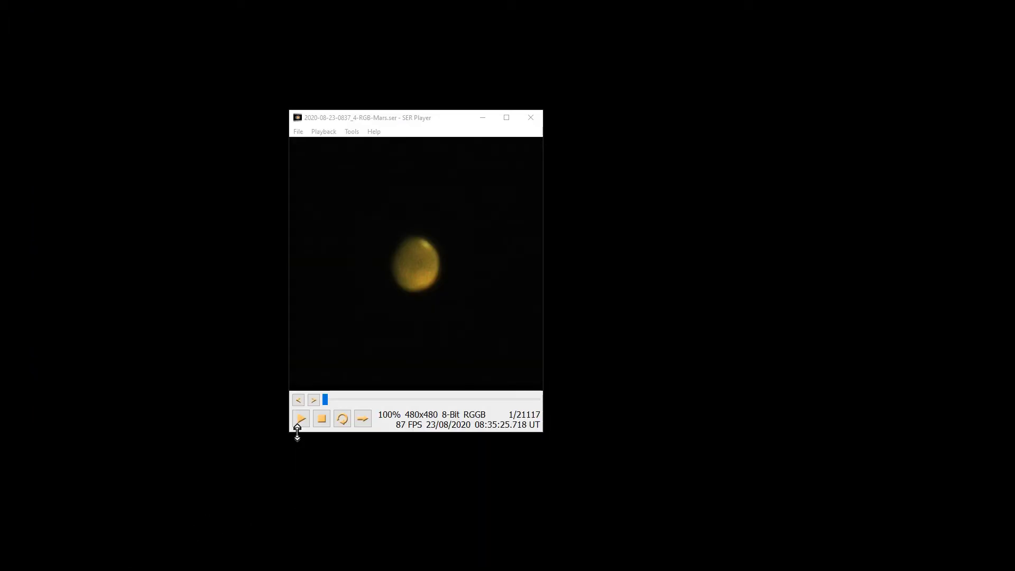
left_click(301, 420)
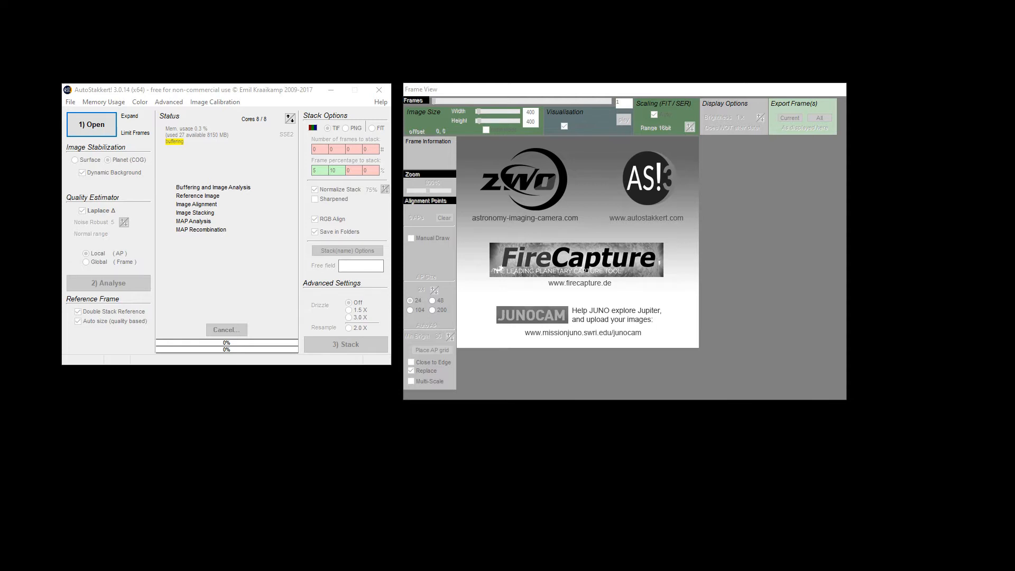
Switch to the browser to view the YouTube page on stacking with AutoStakkert!2, and minimise it
key("alt+Tab")
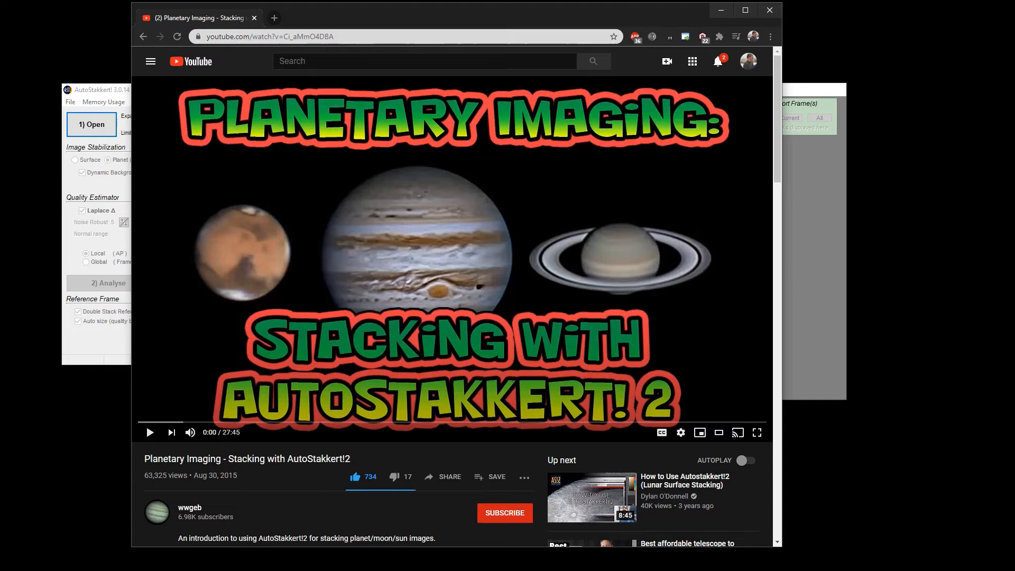
key("super+Down")
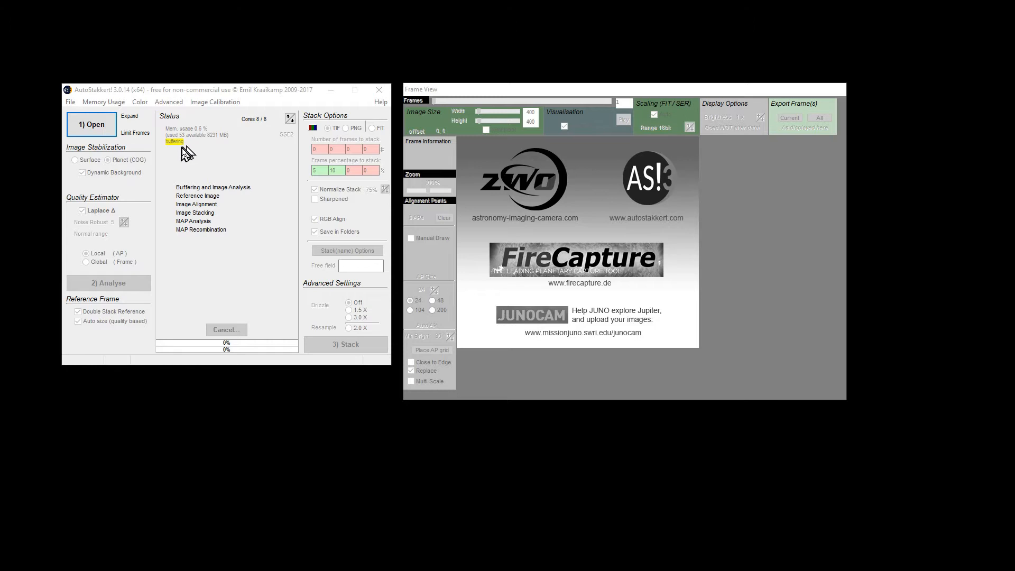
Open all four Mars SER recordings from the 20200823 folder in AutoStakkert
left_click(109, 130)
left_click(245, 254)
left_click(264, 283, "shift")
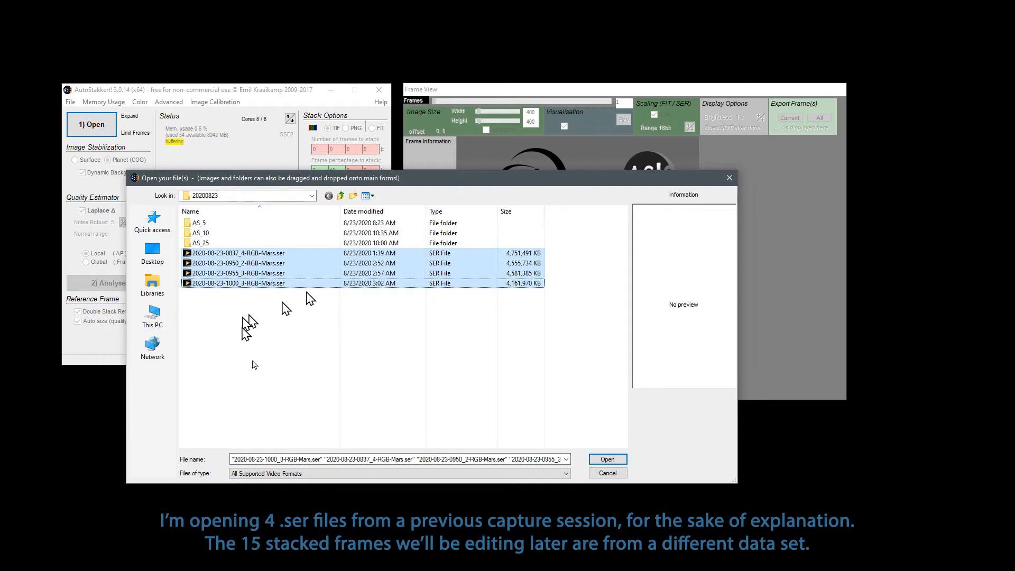
left_click(607, 460)
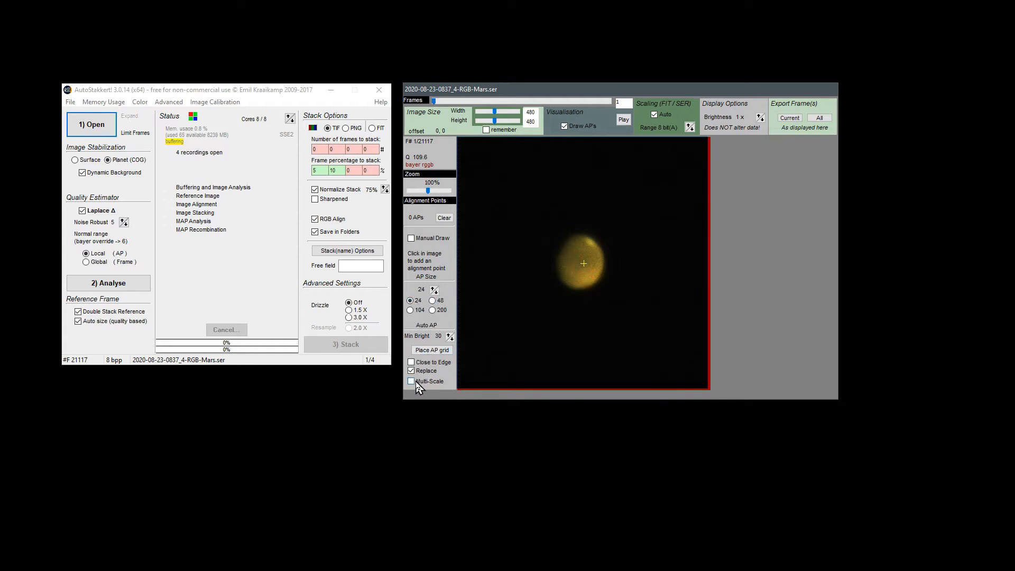
Place a multi-scale alignment point grid with AP size 24 over Mars and start the analysis
left_click(432, 350)
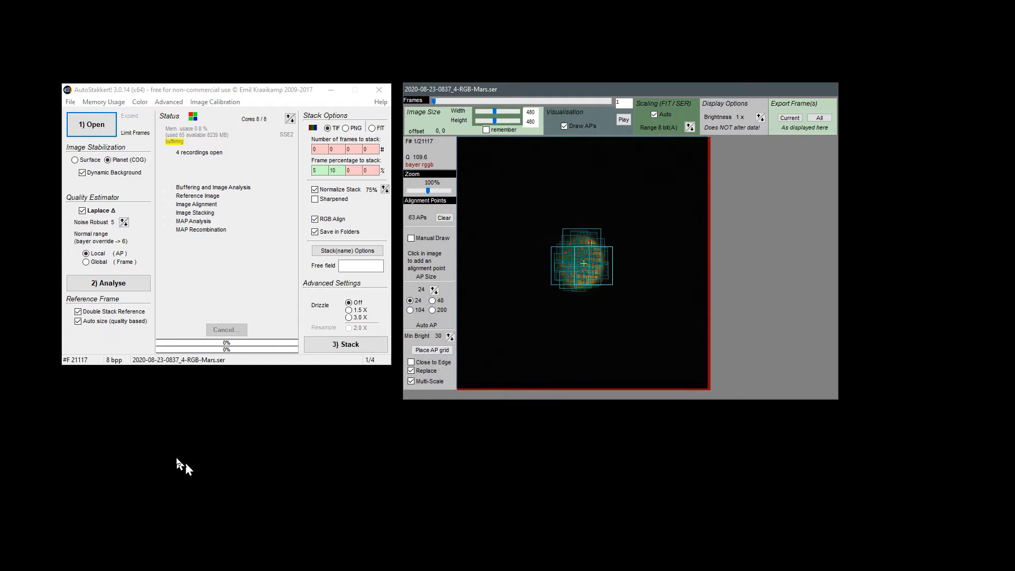
left_click(126, 285)
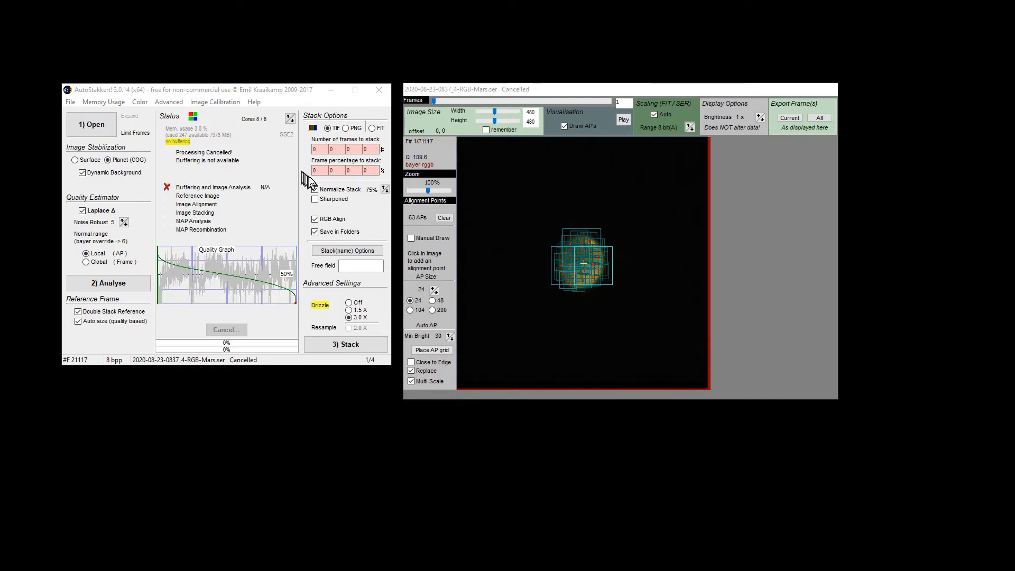
Set the first two frame percentages to stack to 5 and 10, and start stacking
double_click(316, 171)
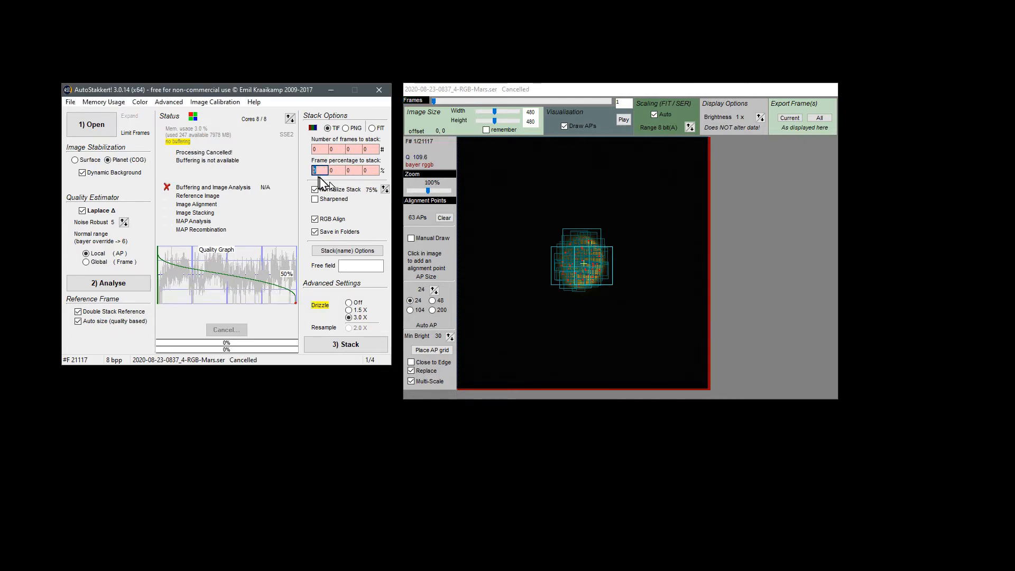
type("5")
double_click(339, 171)
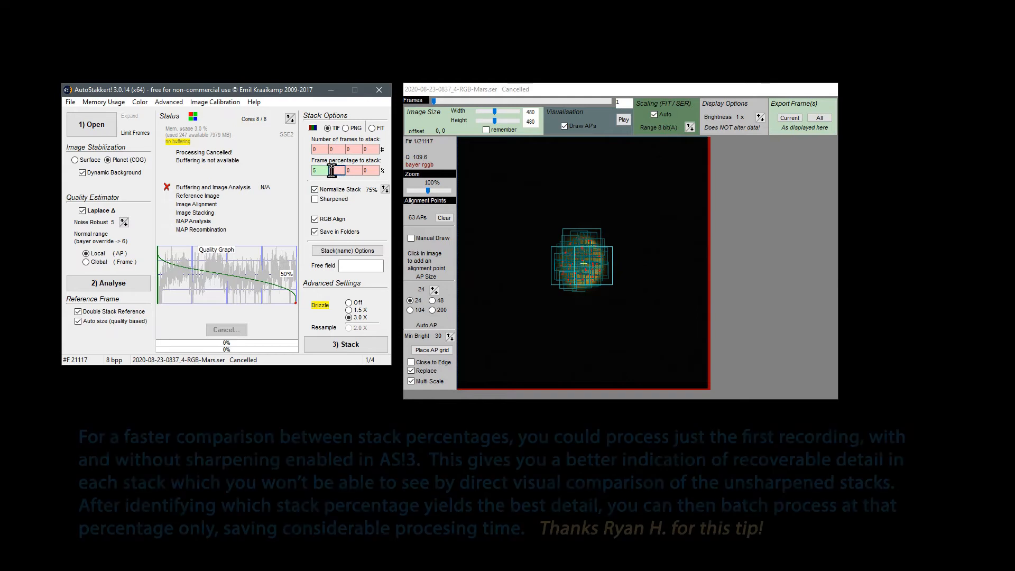
type("10")
left_click(323, 171)
left_click(343, 170)
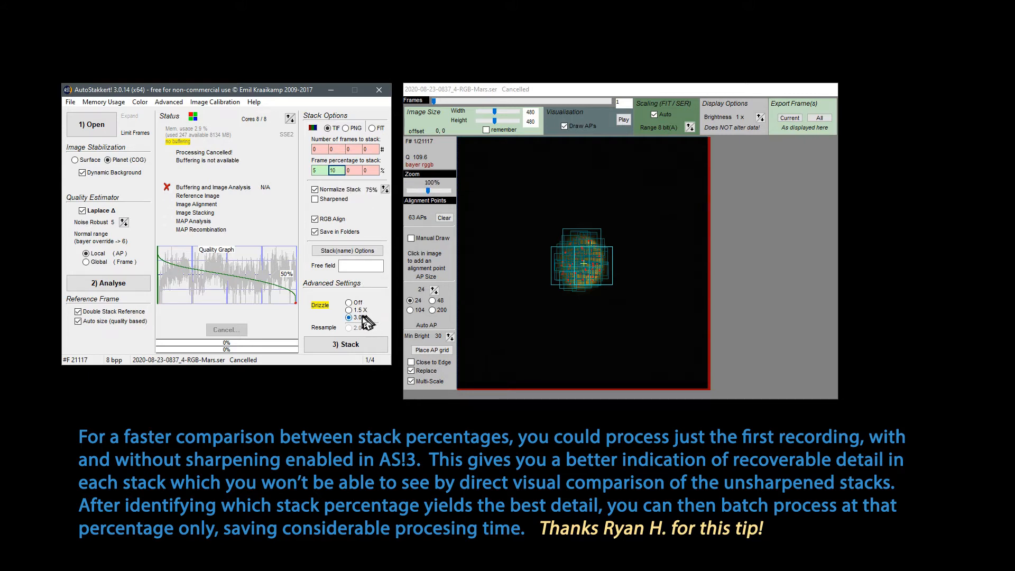
left_click(337, 349)
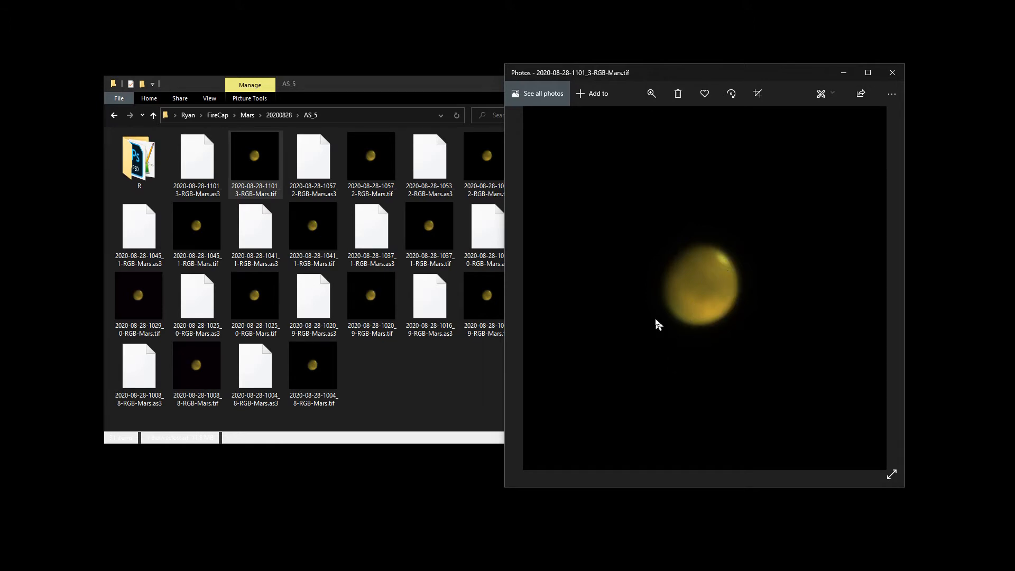
Browse through the stacked Mars TIF images from the AS_5 folder in Photos to compare the frames
key("Right")
key("End")
key("Left")
key("Left")
key("Left")
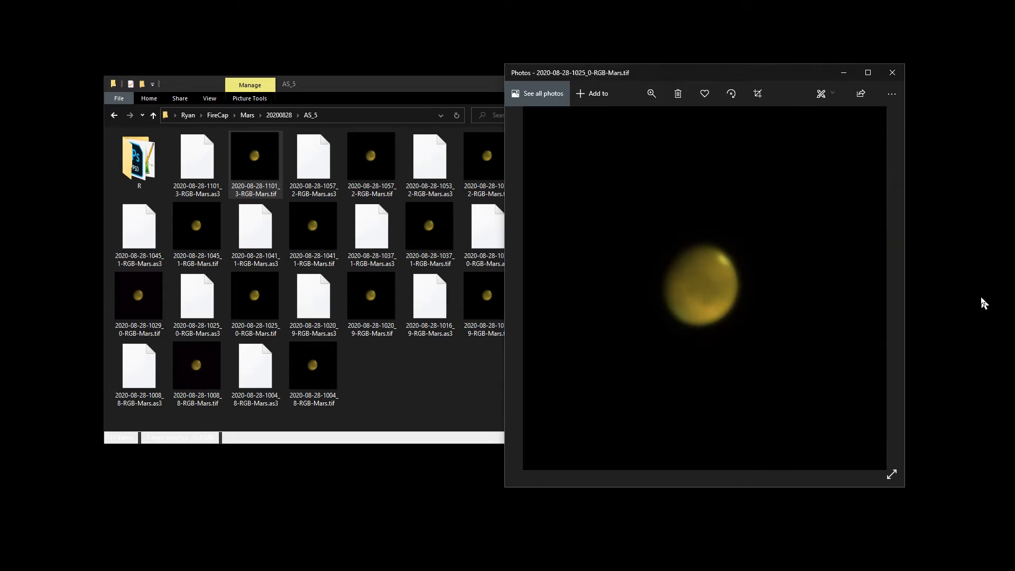
key("Home")
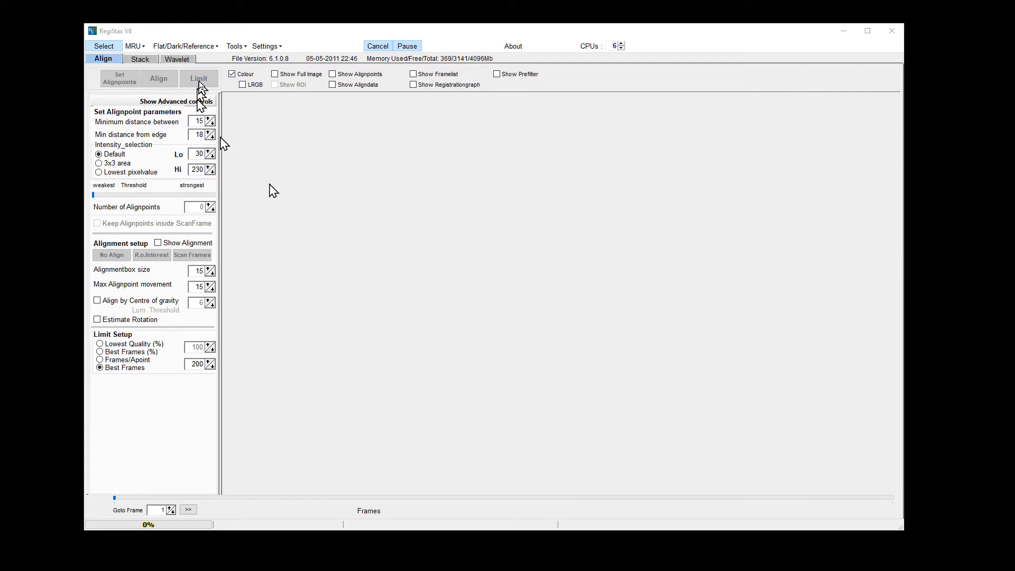
left_click(103, 46)
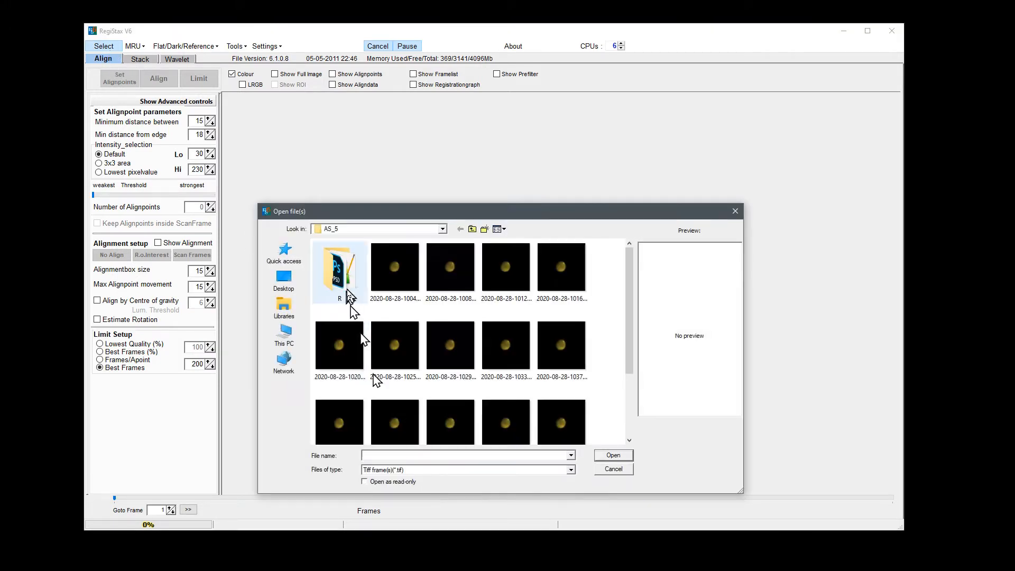
left_click(395, 274)
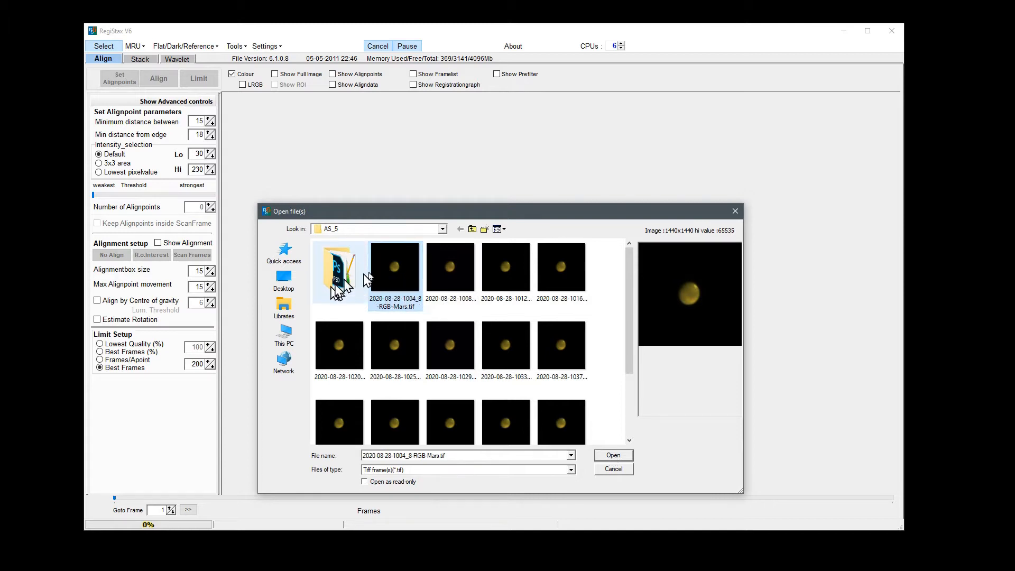
left_click(611, 457)
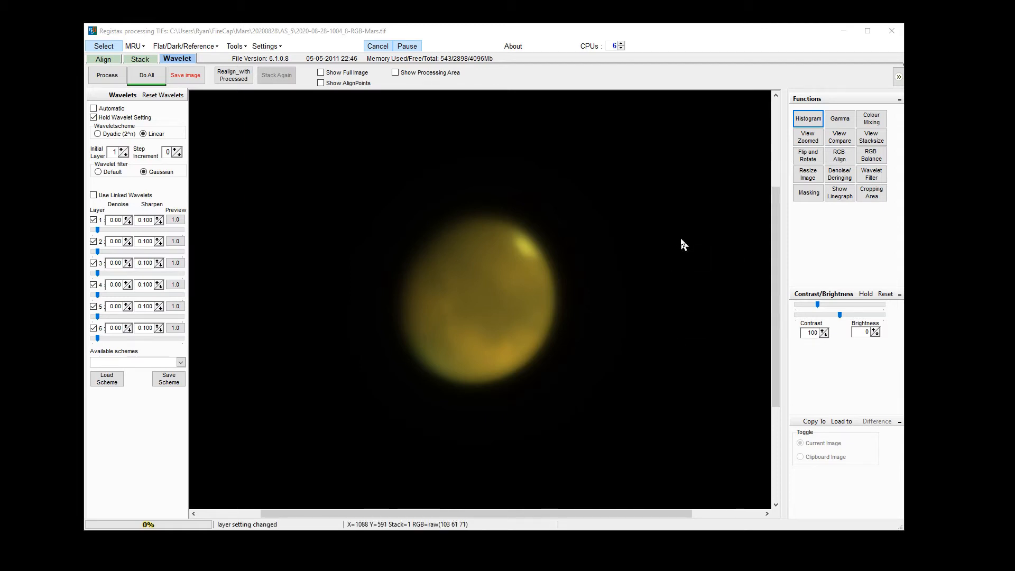
Examine the image's RGB histogram as a log-based graph and close it
left_click(802, 120)
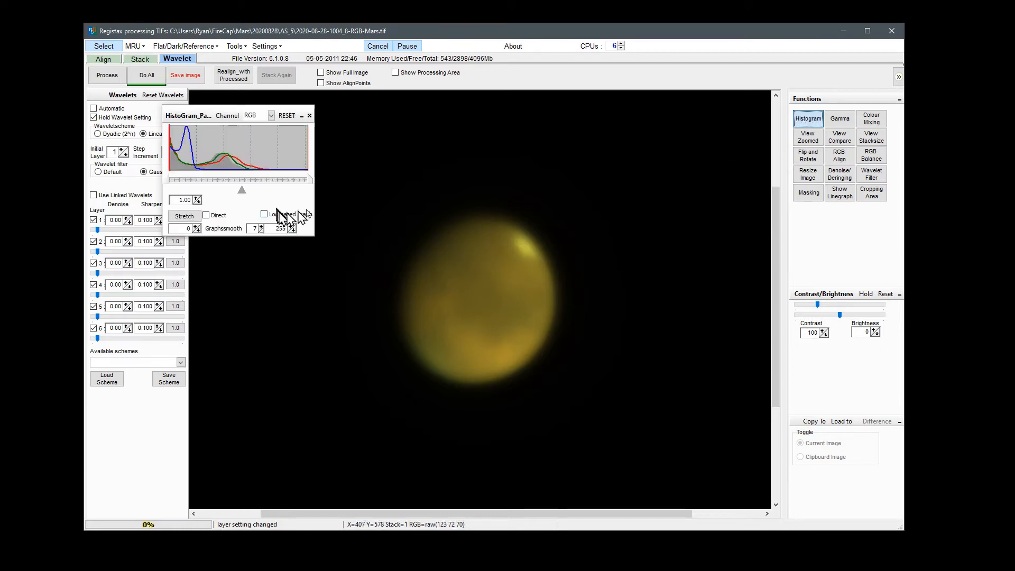
left_click(264, 214)
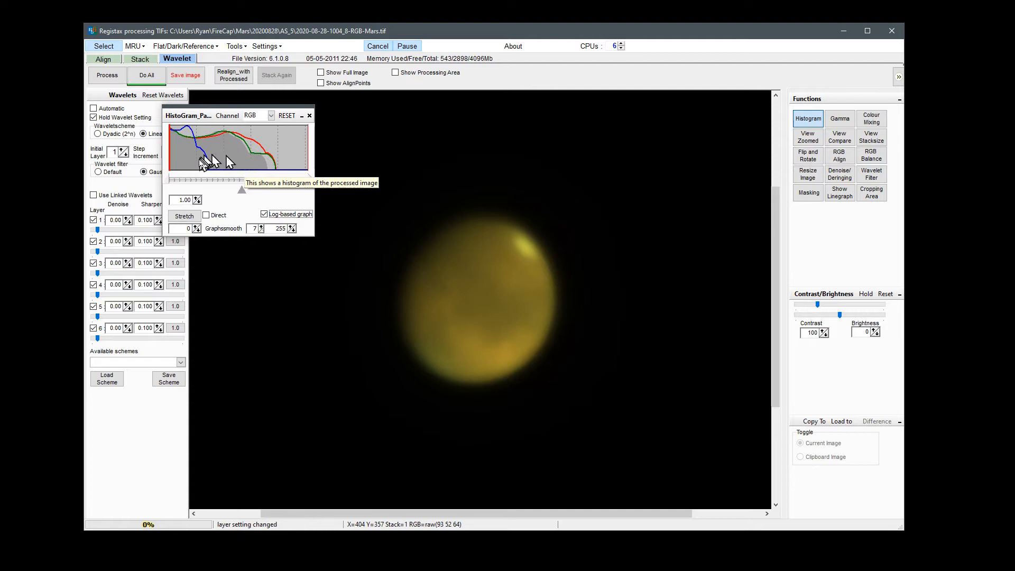
left_click(310, 116)
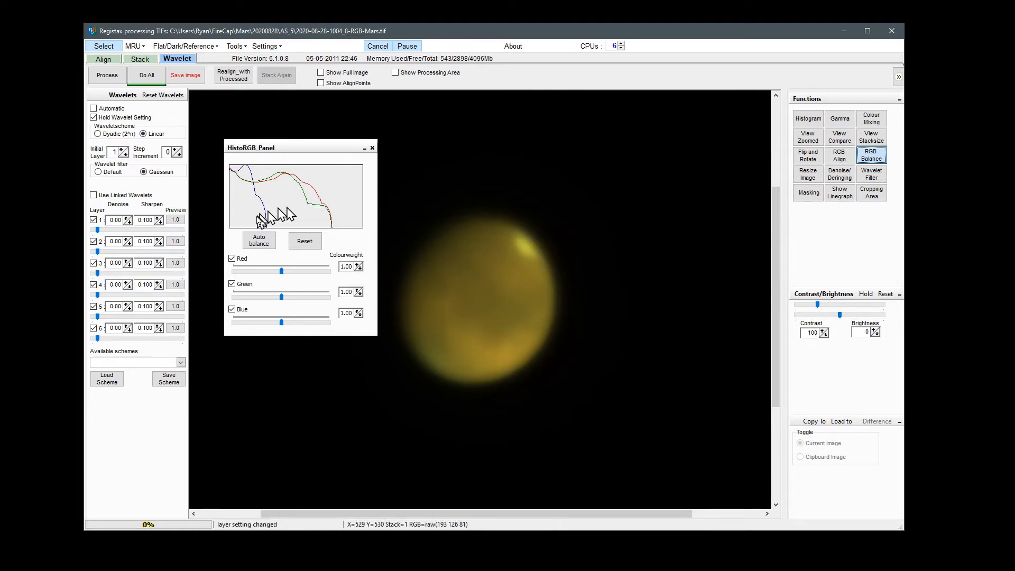
Auto-balance the RGB channels, and fine-tune the colour weights by setting green to 1.00 and raising red past 0.96
left_click(258, 244)
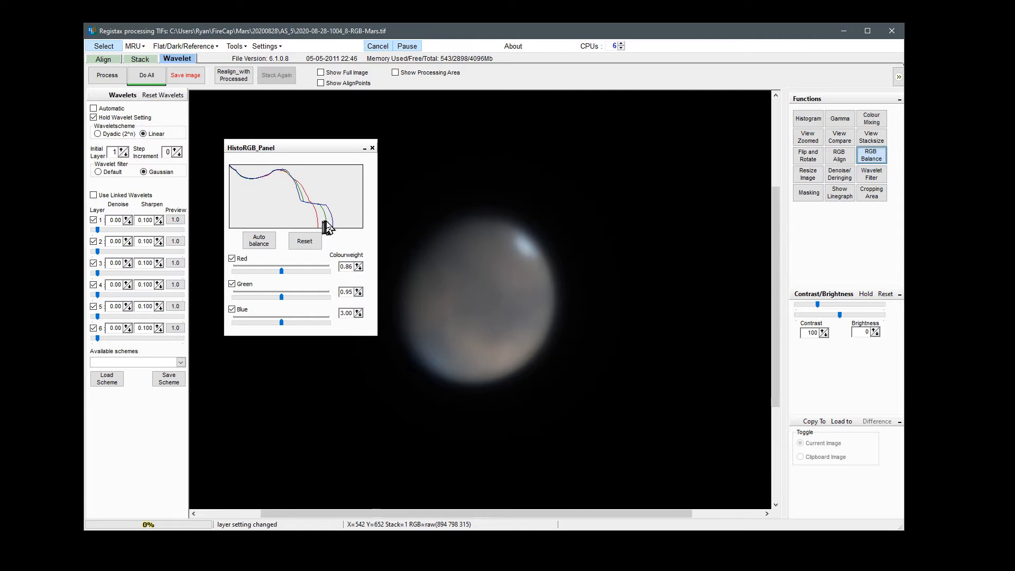
left_click(358, 266)
left_click(357, 264)
left_click(358, 264)
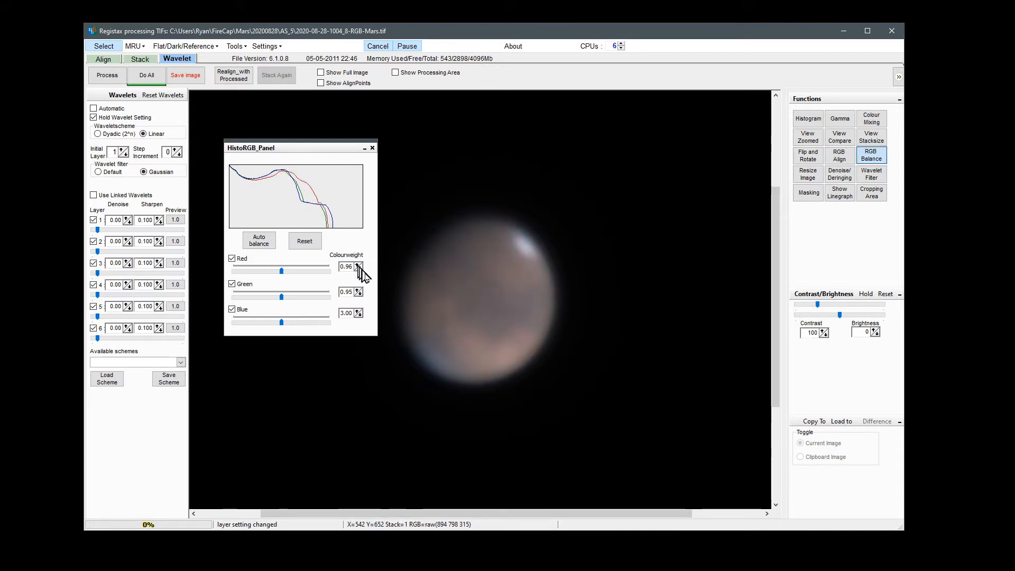
left_click(358, 291)
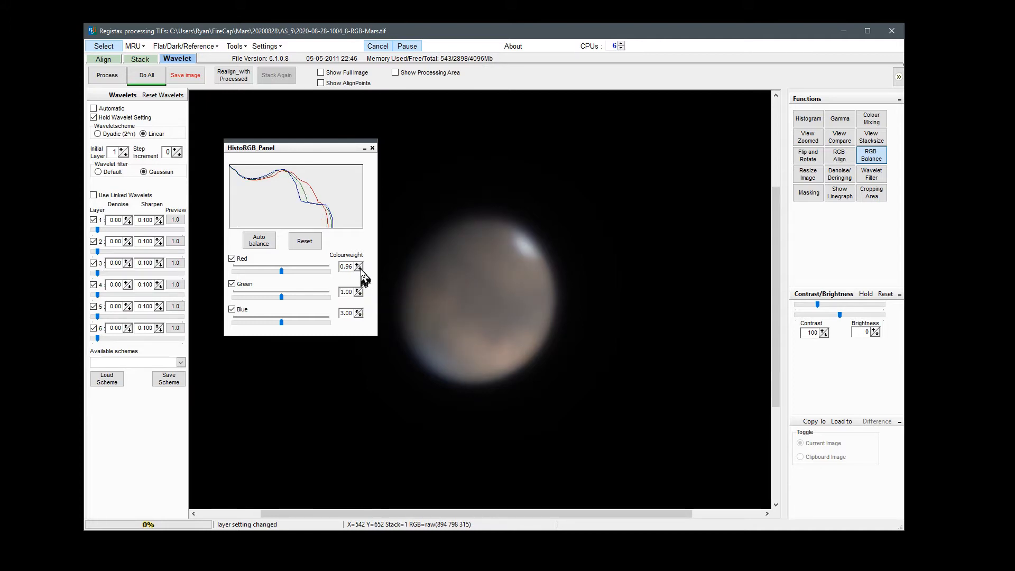
left_click(358, 264)
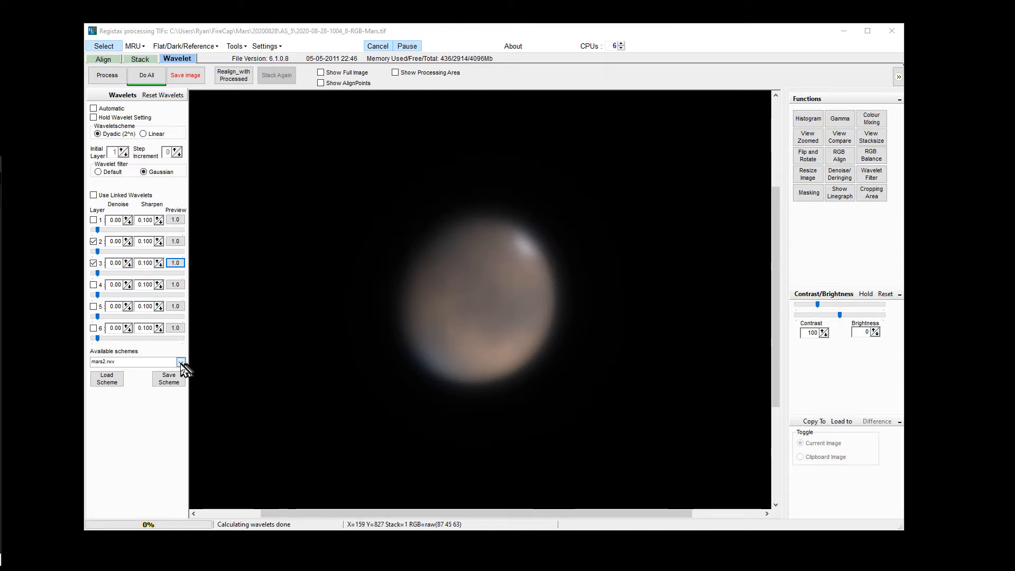
Apply the saved wavelet scheme mars2.rwv to the Mars image
left_click(181, 362)
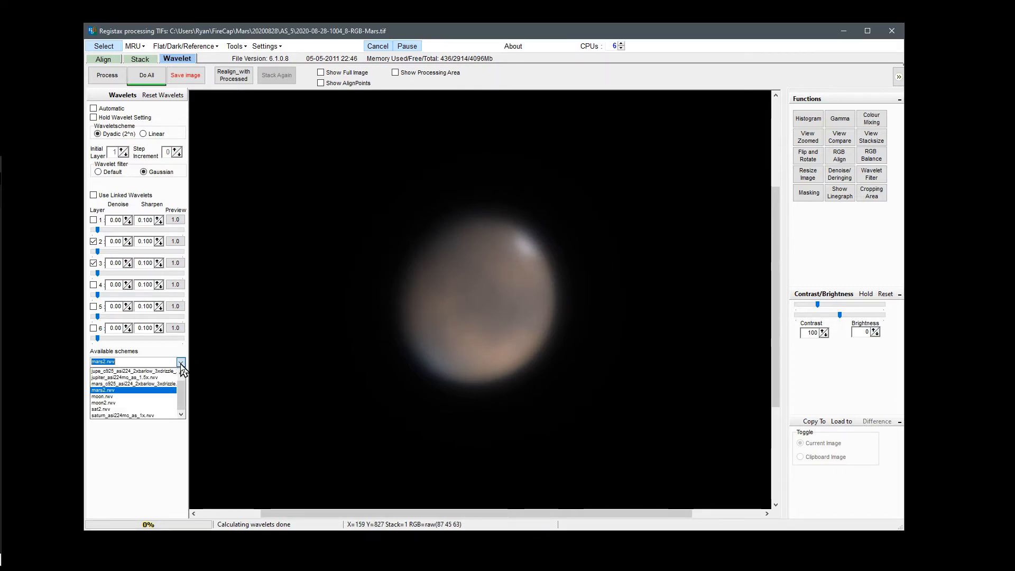
left_click(116, 390)
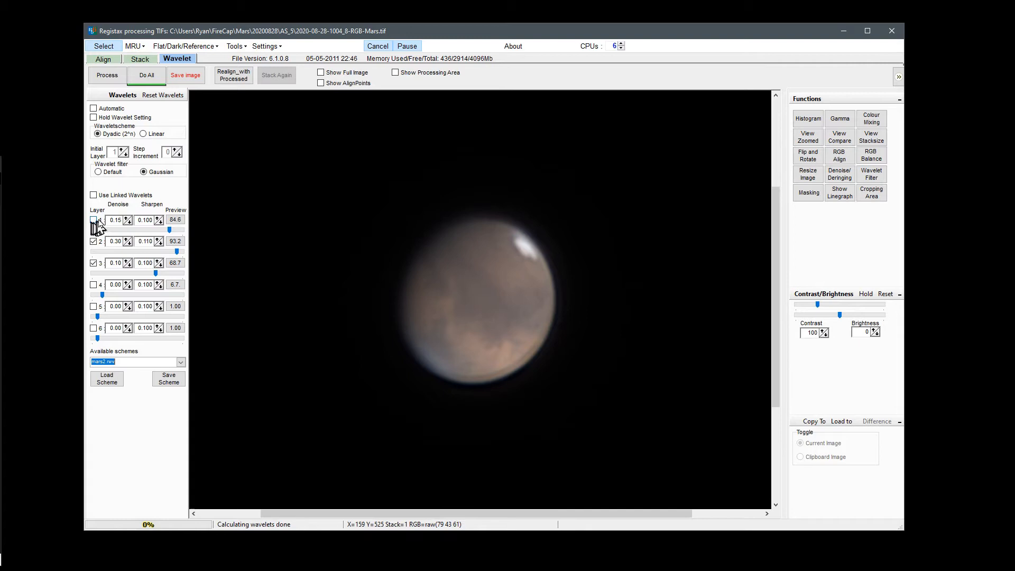
Preview wavelet layer 1 repeatedly and layer 2 once to inspect the detail and noise each contributes
left_click(175, 220)
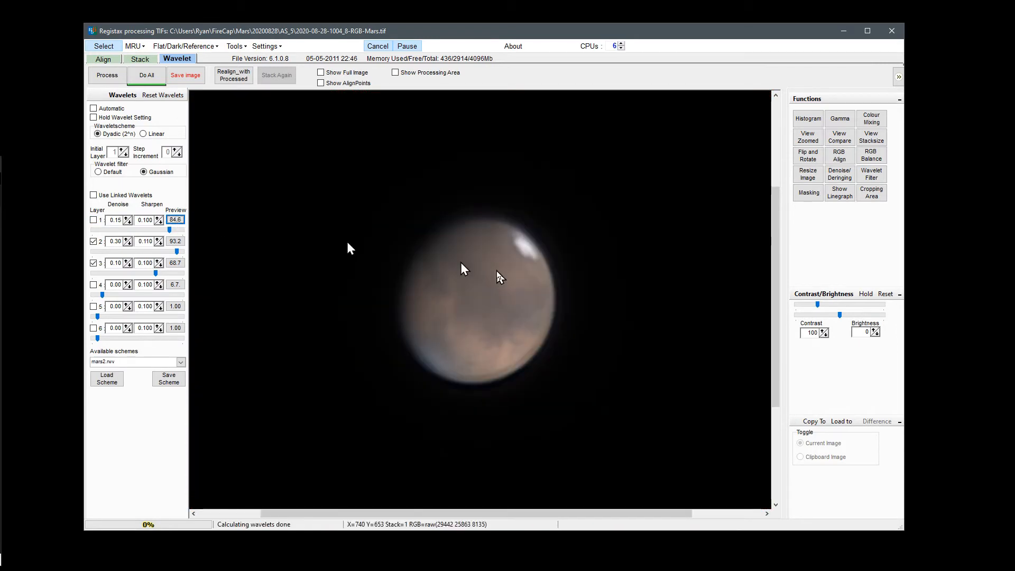
left_click(183, 221)
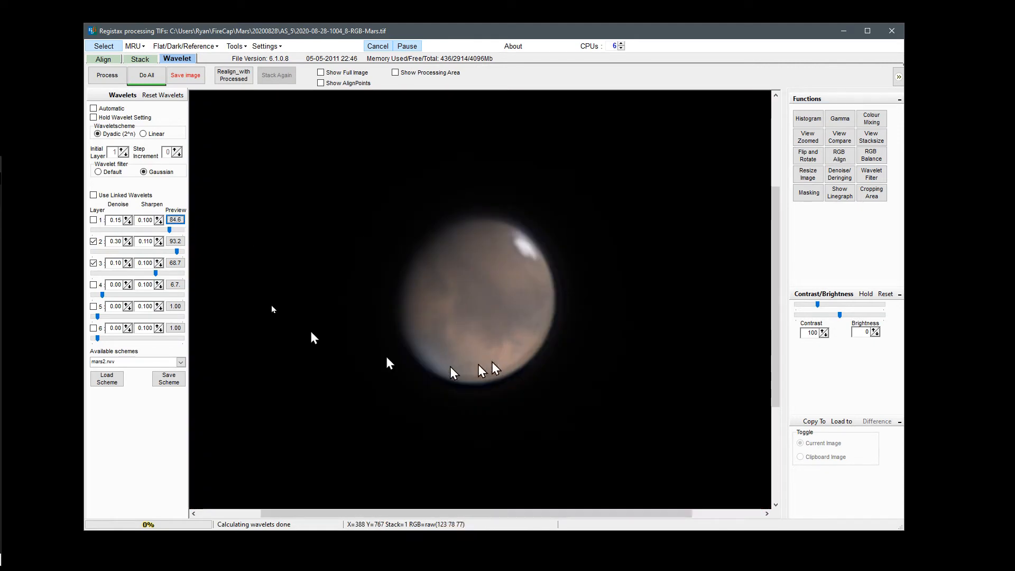
left_click(181, 223)
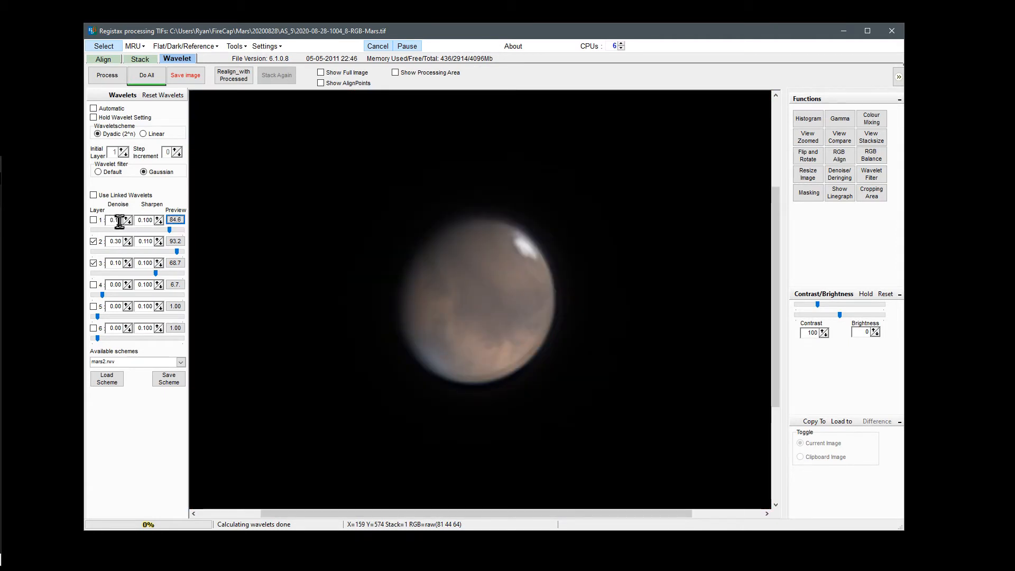
left_click(175, 220)
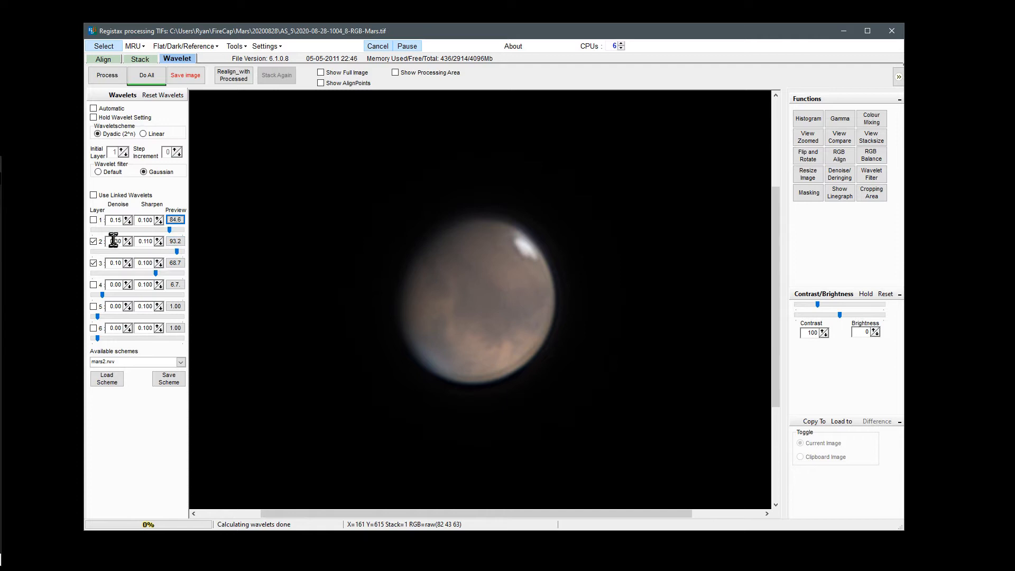
left_click(176, 242)
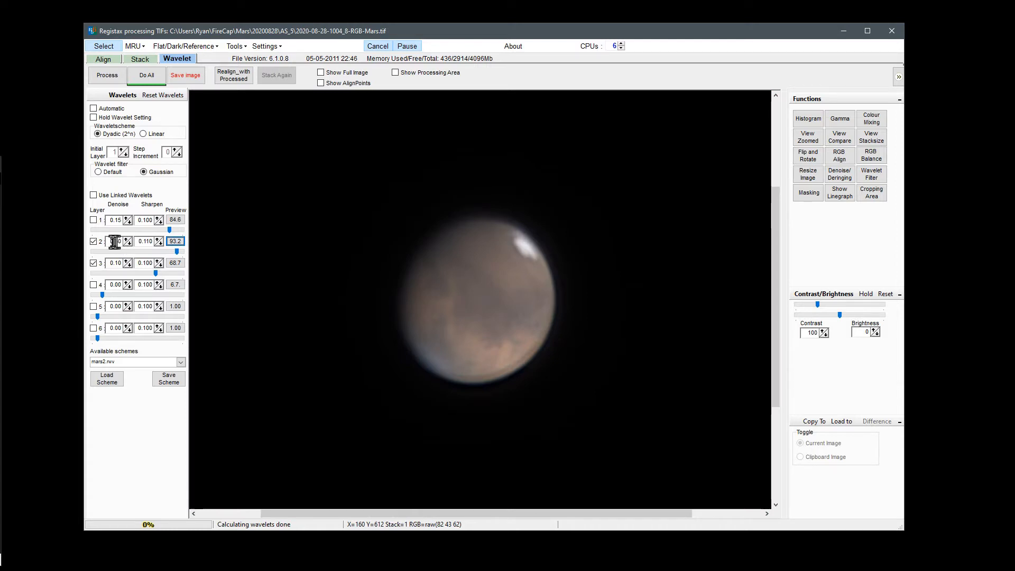
Preview wavelet layers 2, 3 and 4 in turn to inspect the detail and noise in each
left_click(176, 241)
left_click(176, 265)
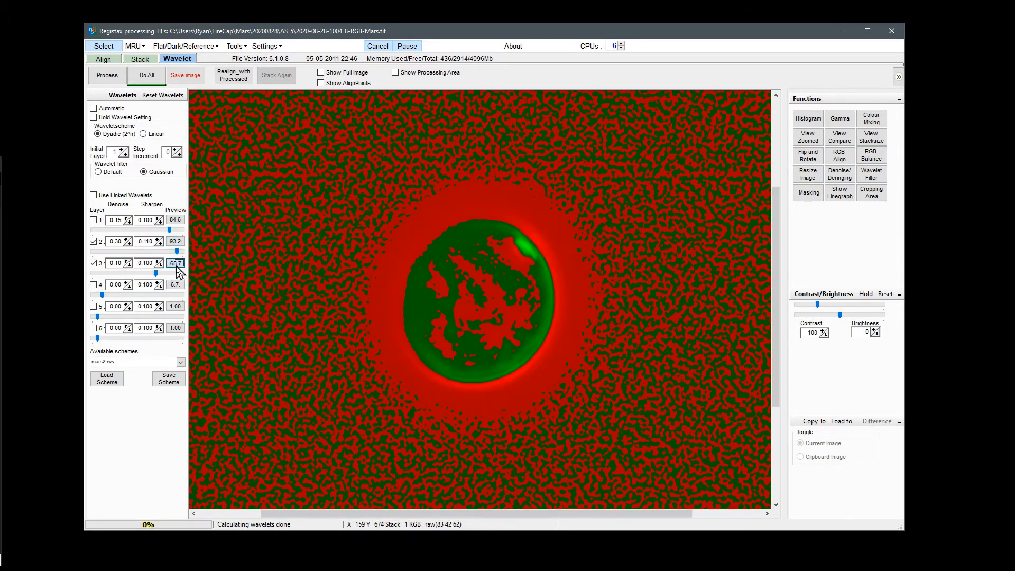
left_click(178, 286)
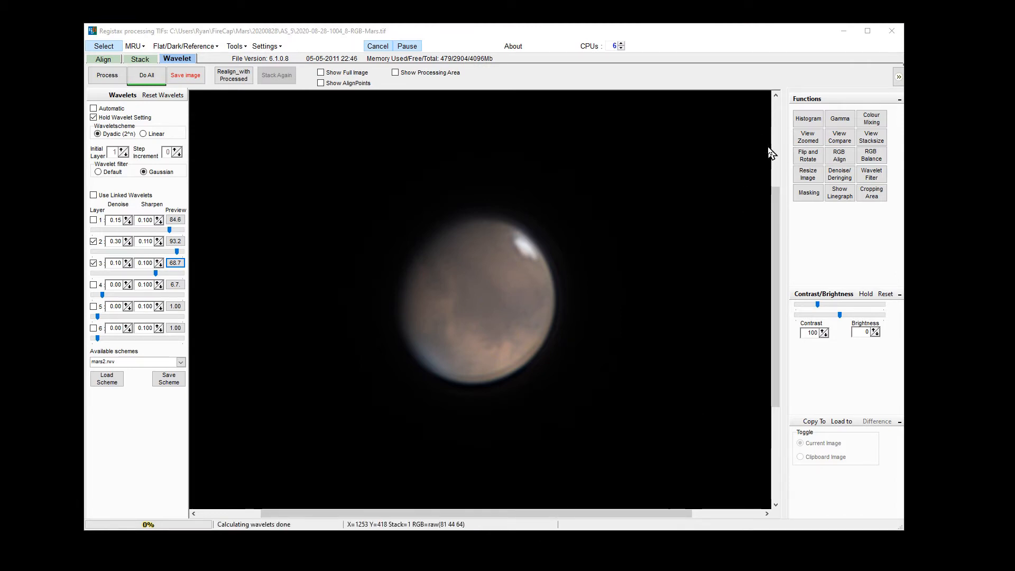
Reopen the RGB Balance tool and fine-tune the colour weights, with blue at 2.55 and red at 0.86
left_click(882, 158)
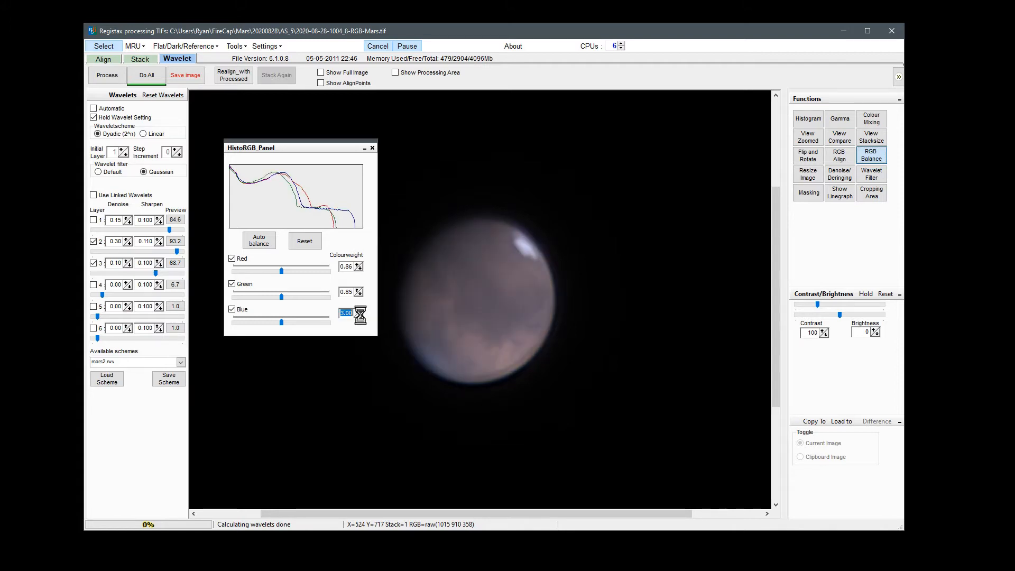
left_click(361, 315)
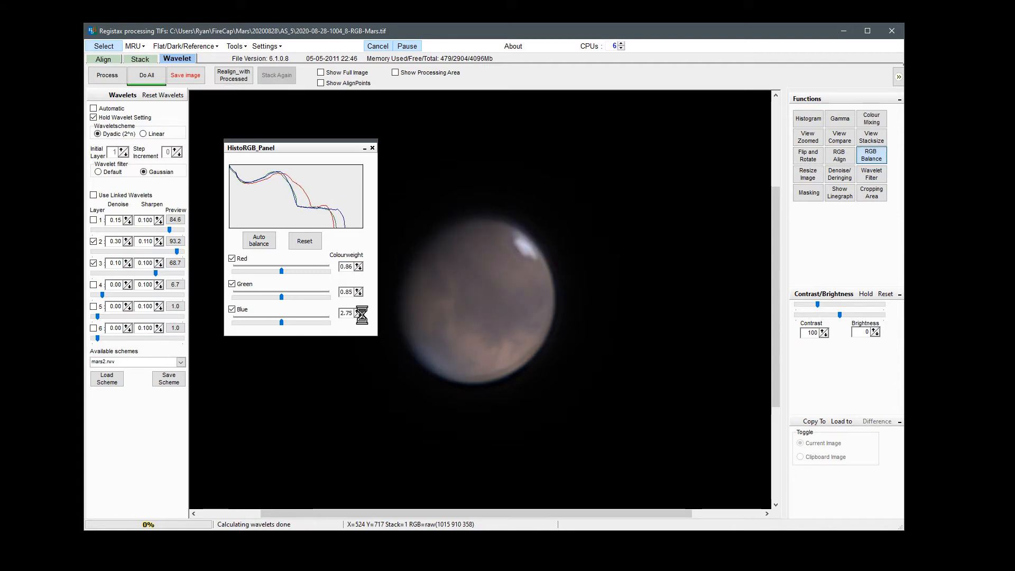
left_click(356, 265)
left_click(360, 270)
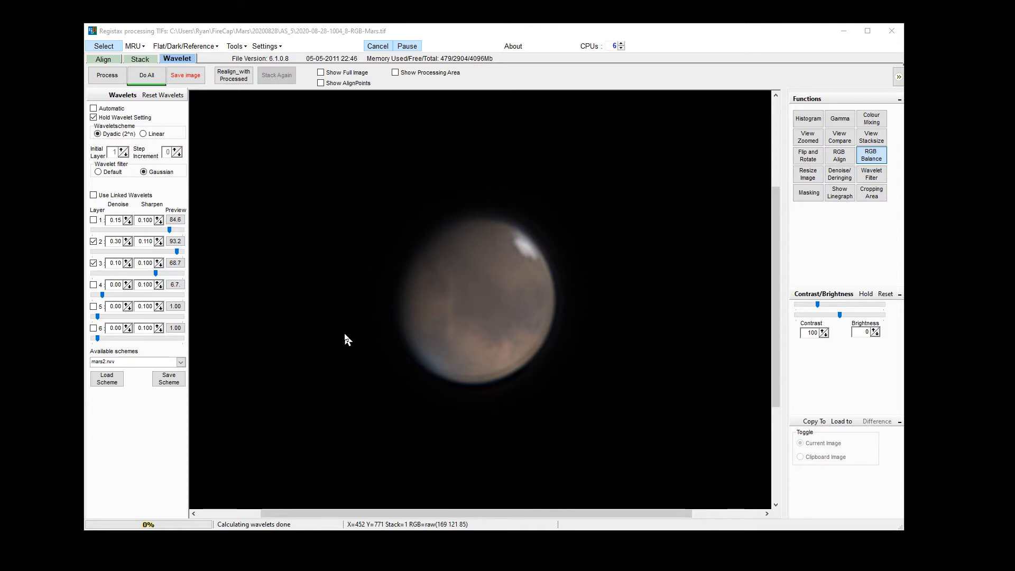
Open the Macro/Batch window and add the RGBBALANCE function to the macro
left_click(235, 47)
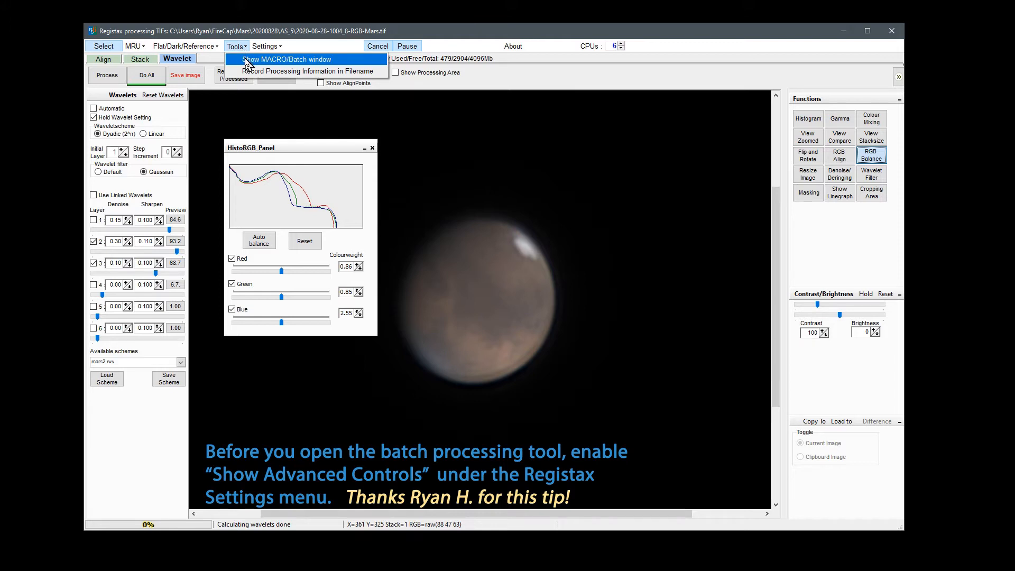
left_click(247, 59)
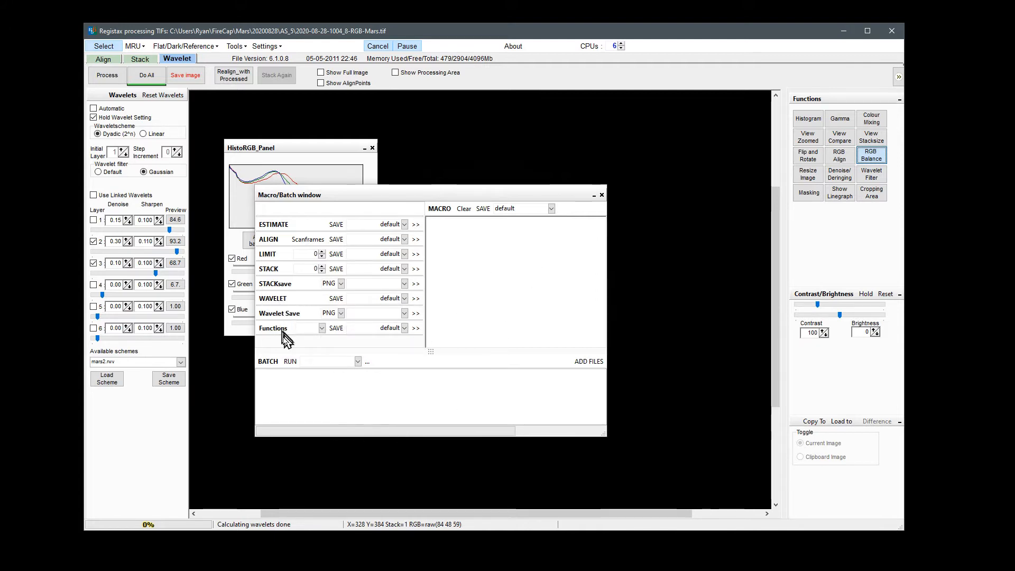
left_click(322, 329)
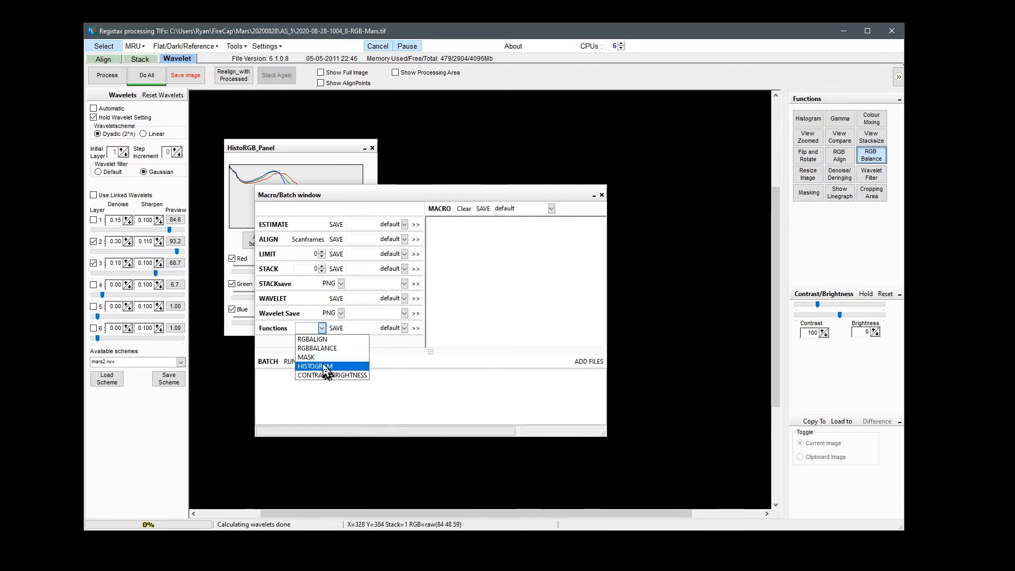
left_click(324, 349)
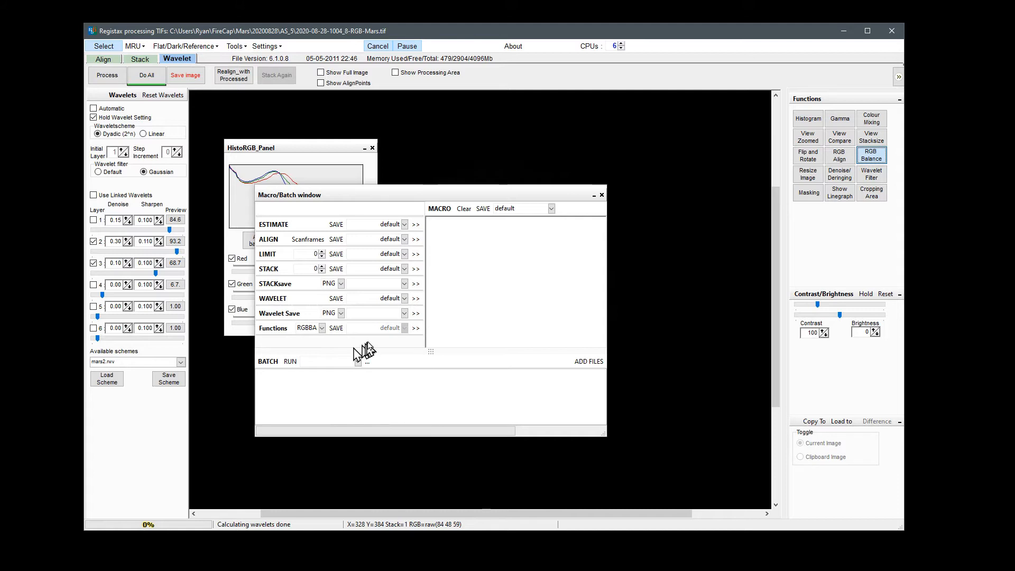
left_click(416, 328)
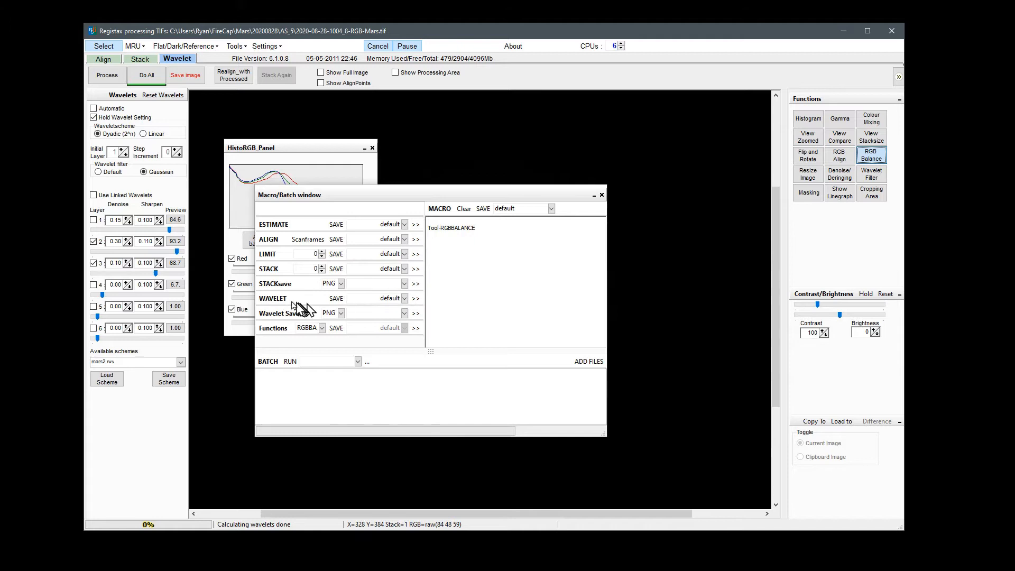
Save the current wavelet settings as mars_anim_sharp and add that wavelet step to the macro
left_click(405, 299)
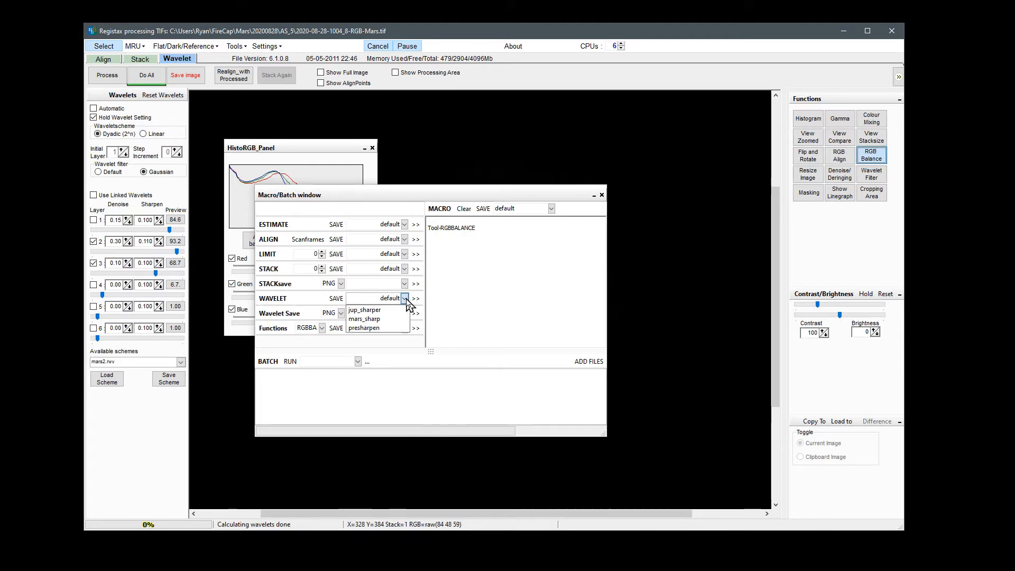
left_click(404, 299)
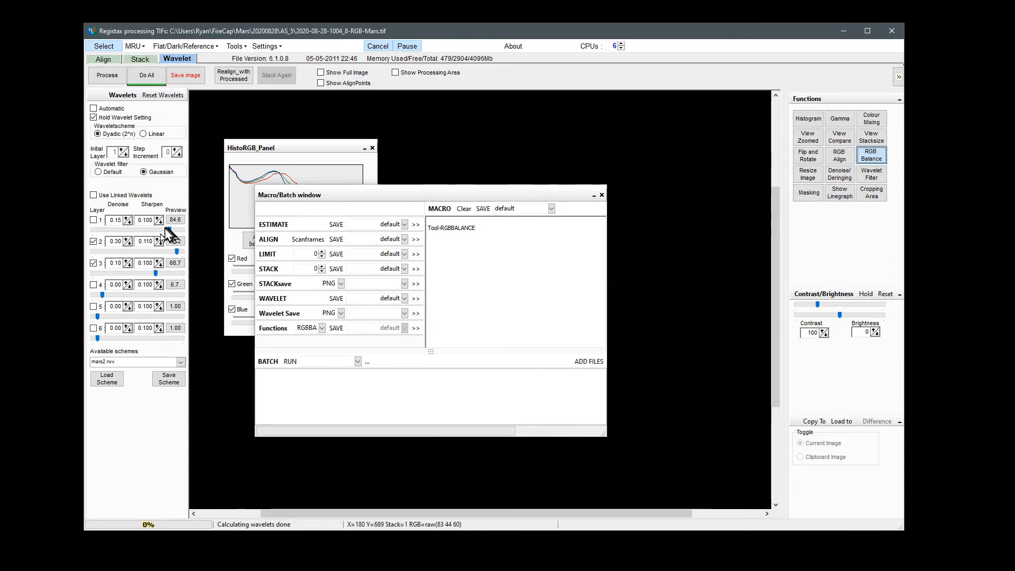
left_click(373, 302)
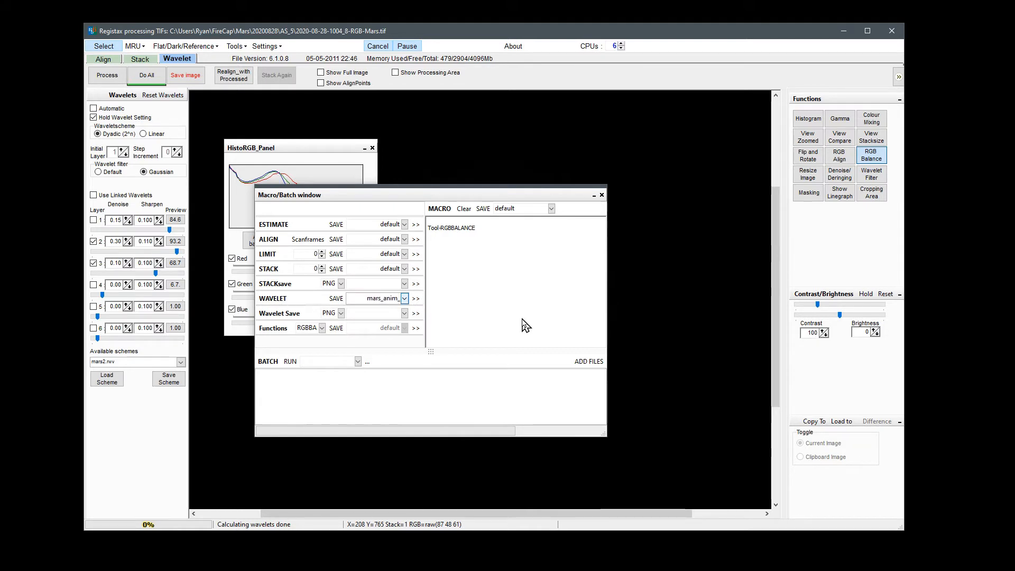
type("sharp")
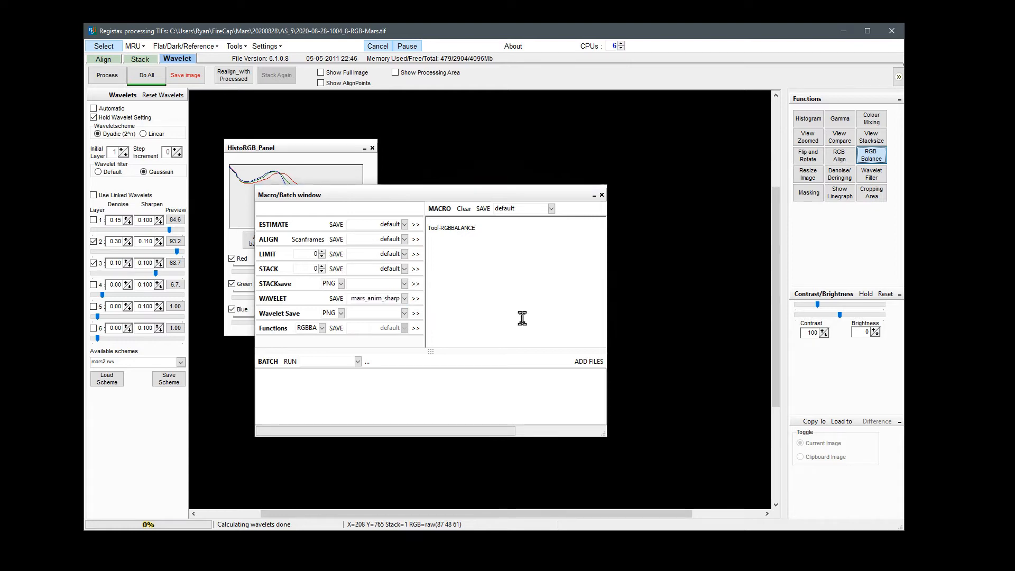
left_click(417, 299)
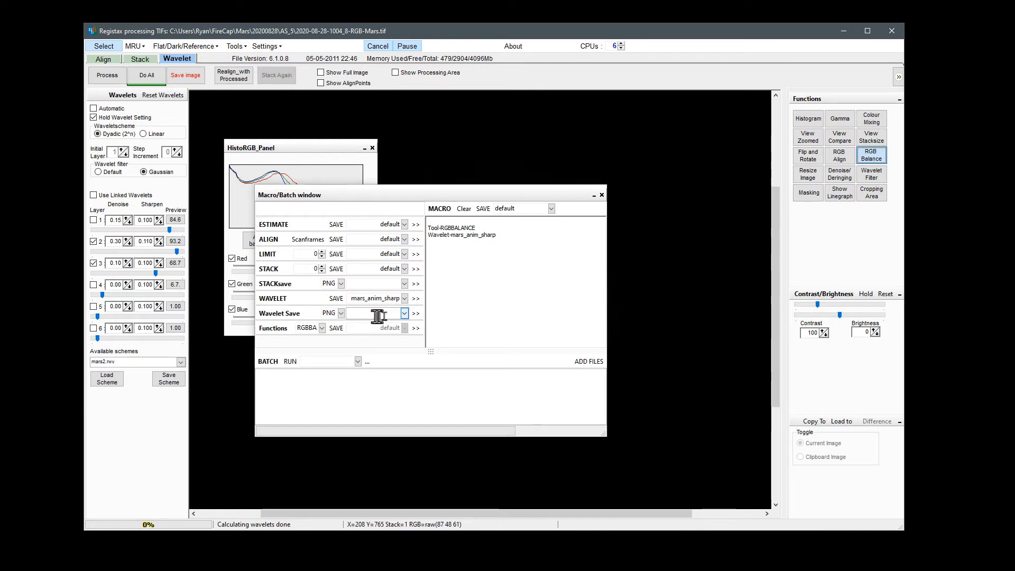
Add a Wavelet Save step in PNG format to the macro
left_click(341, 313)
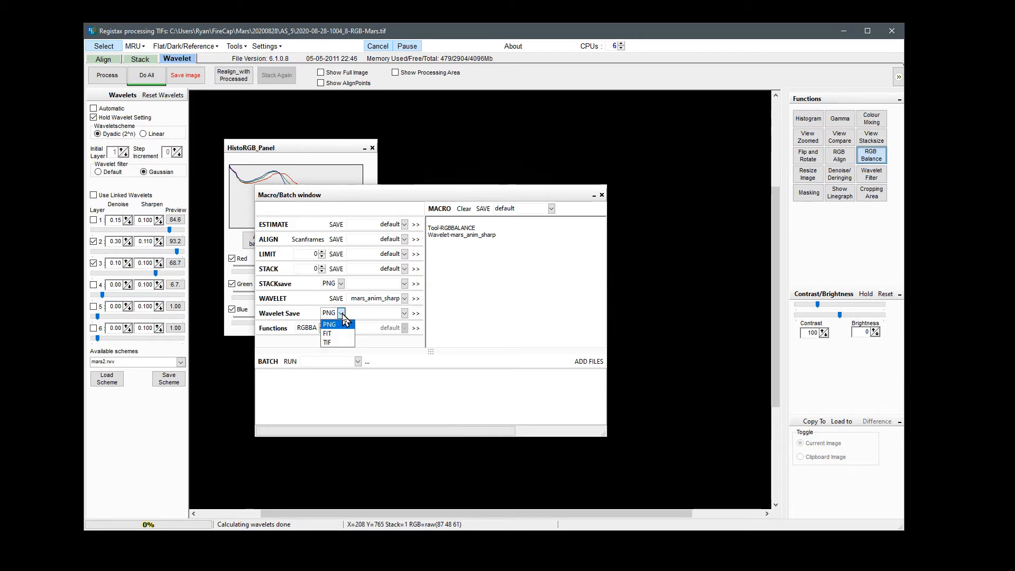
left_click(343, 316)
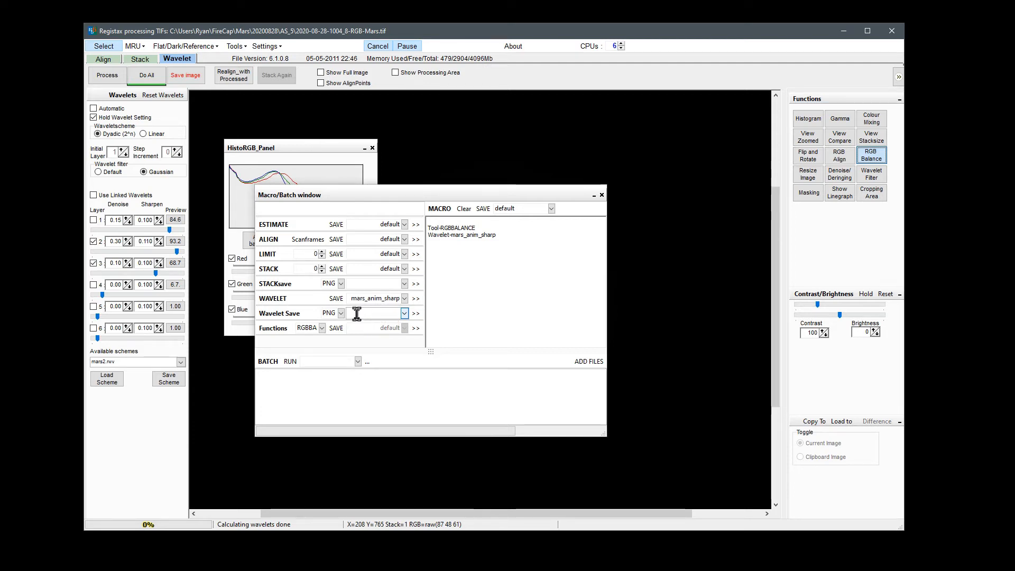
left_click(420, 312)
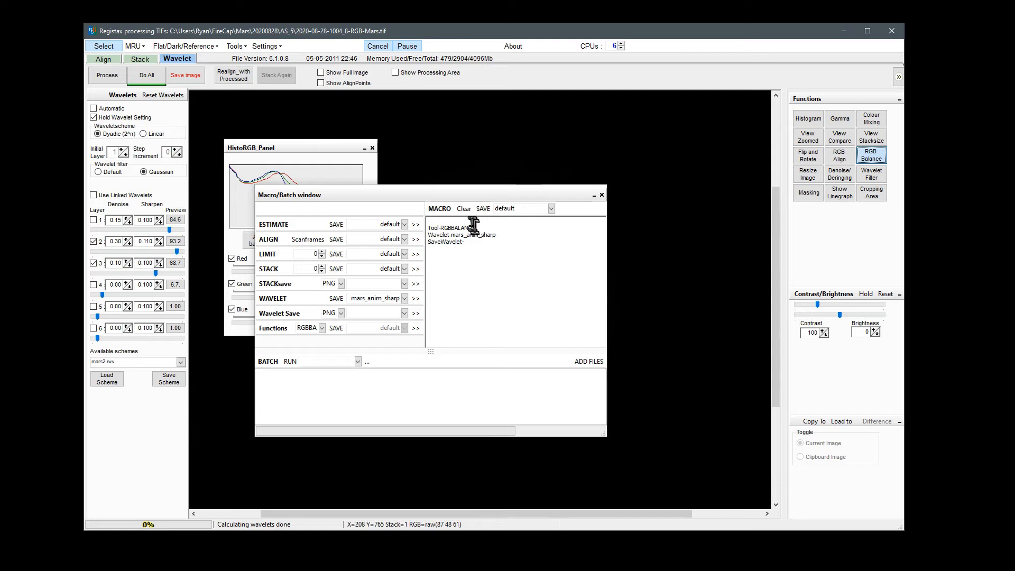
Save the macro as mars_anim and select it as the macro for the batch run
left_click(529, 209)
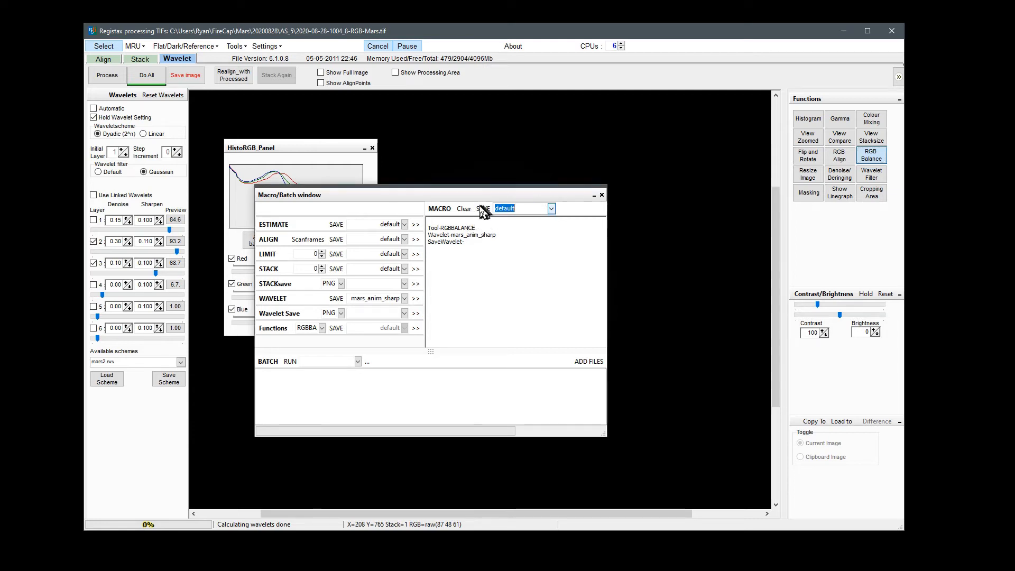
type("mars_anim")
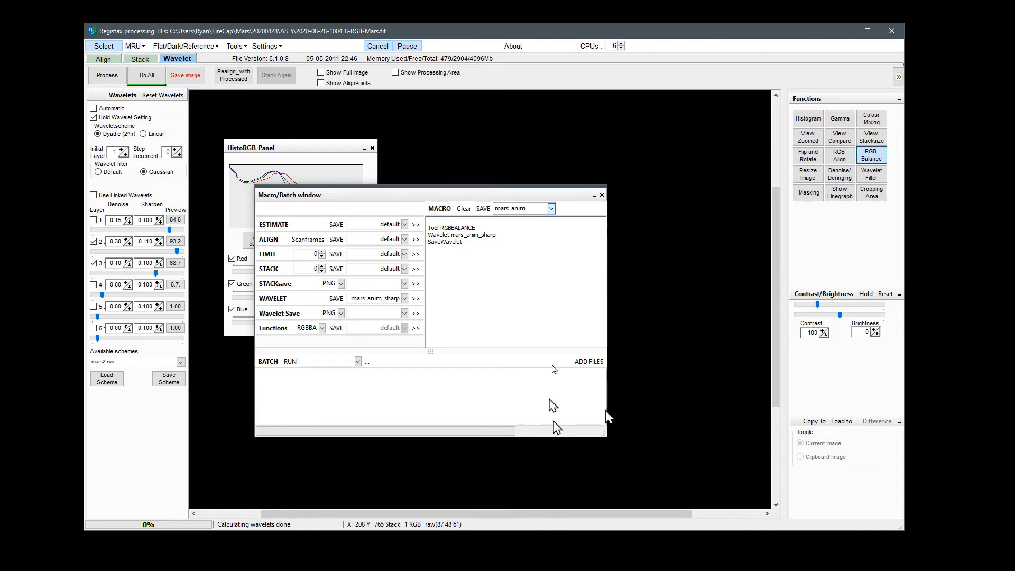
left_click(481, 211)
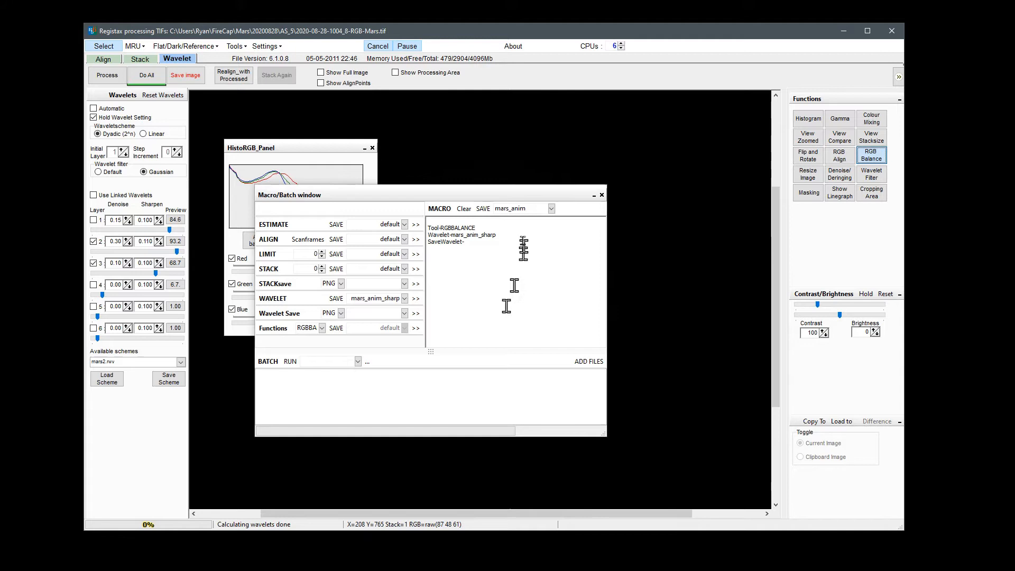
left_click(358, 362)
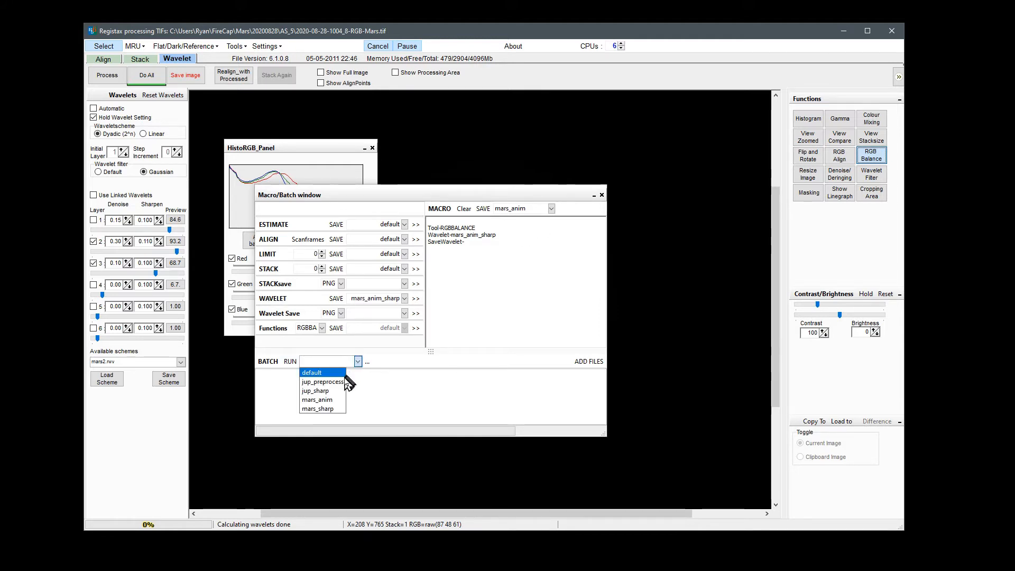
left_click(338, 400)
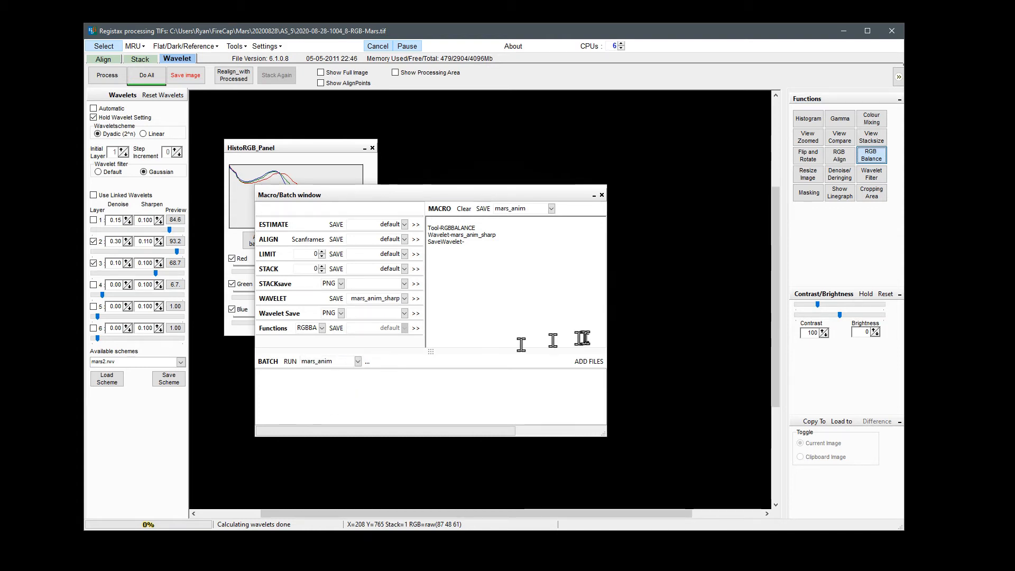
Add all the Mars TIFs in the AS_5 folder to the batch, using a *.tif filter to list them, and run it
left_click(585, 363)
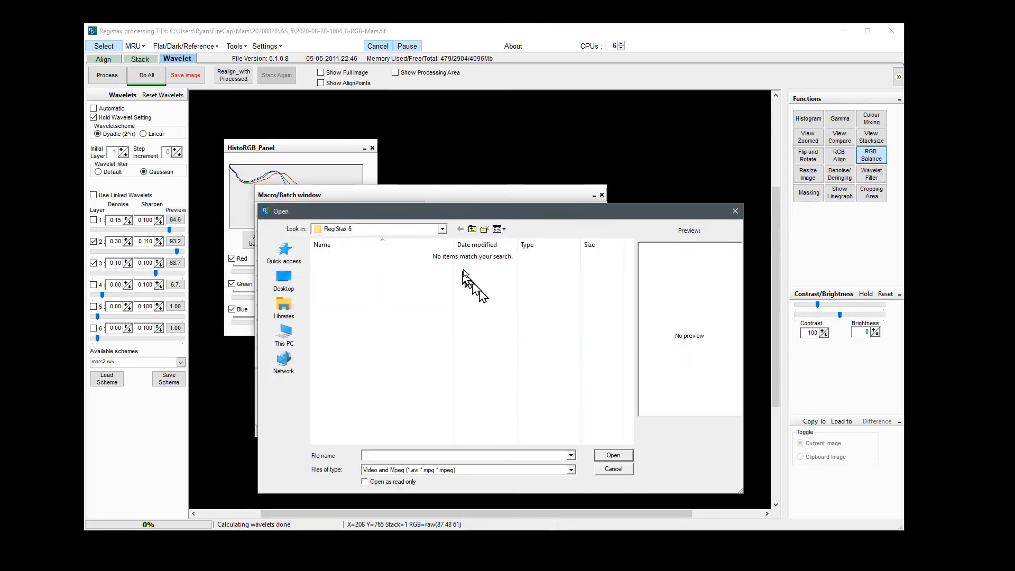
double_click(331, 256)
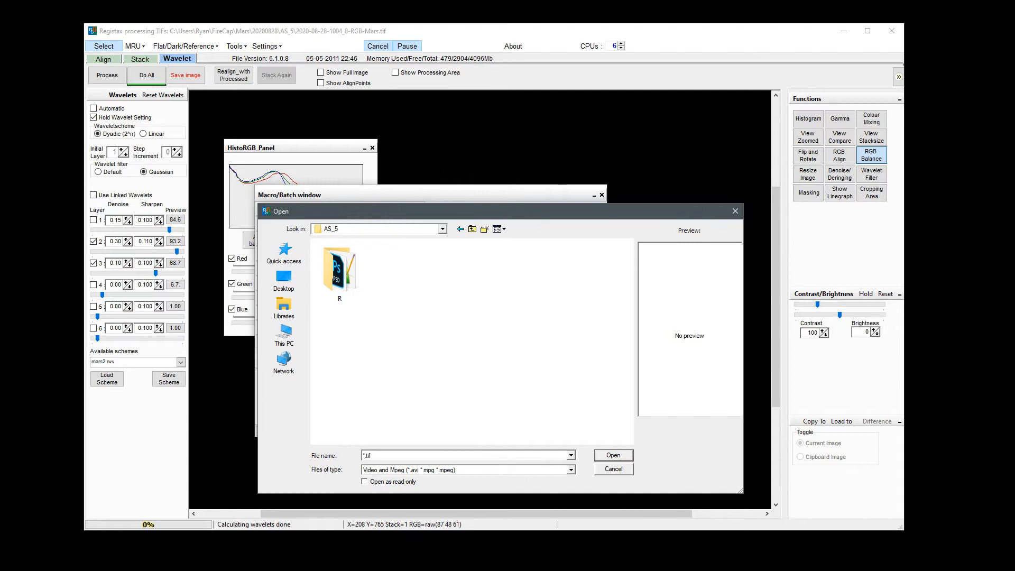
key("Return")
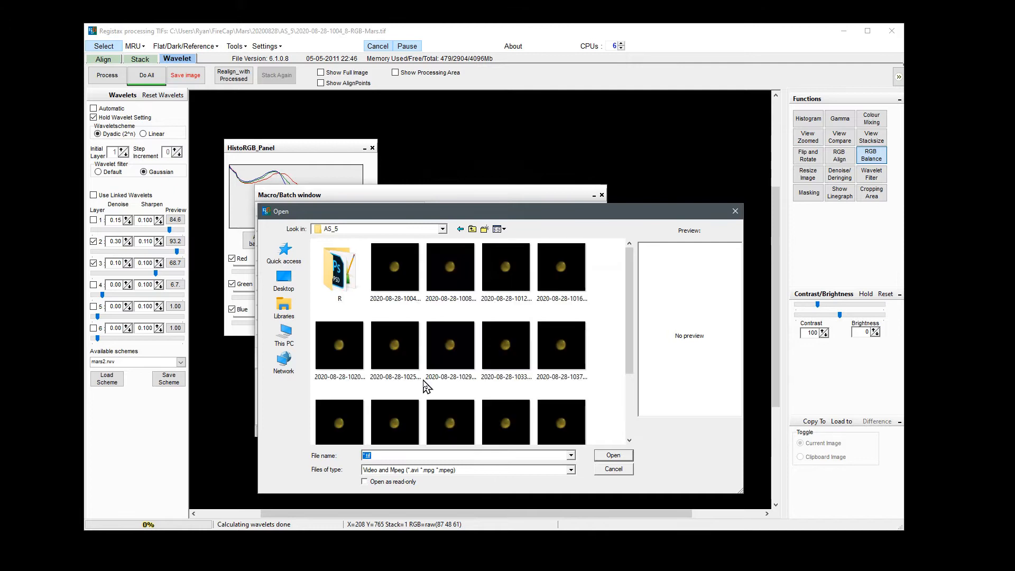
left_click(415, 279)
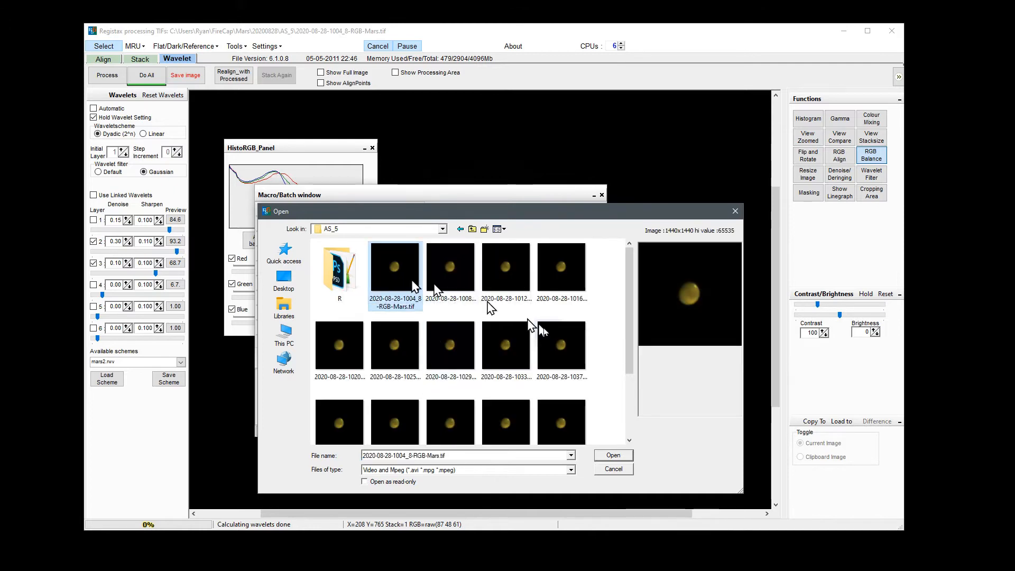
left_click_drag(628, 274, 629, 388)
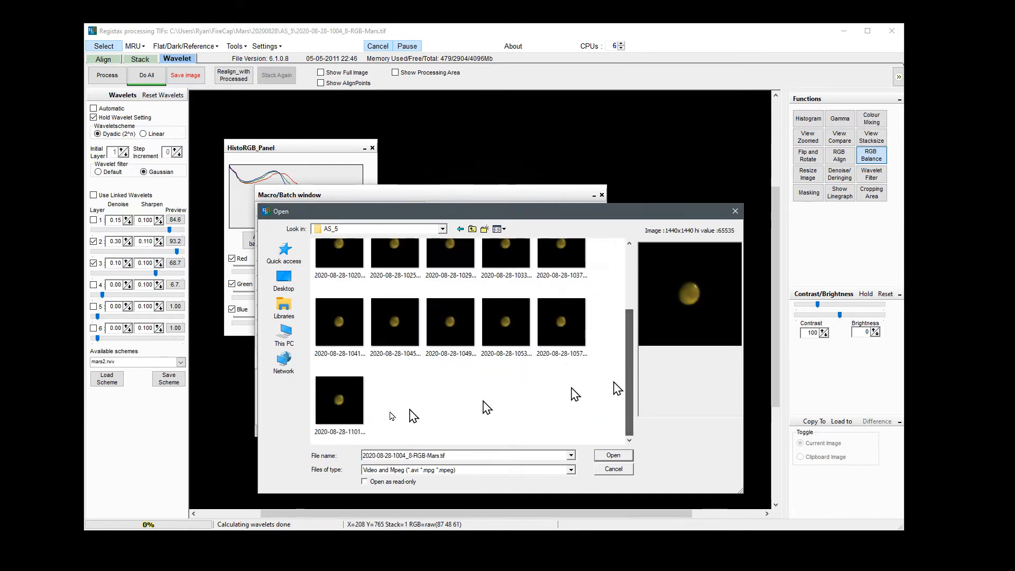
left_click(340, 420, "shift")
scroll(395, 422, "up", 3)
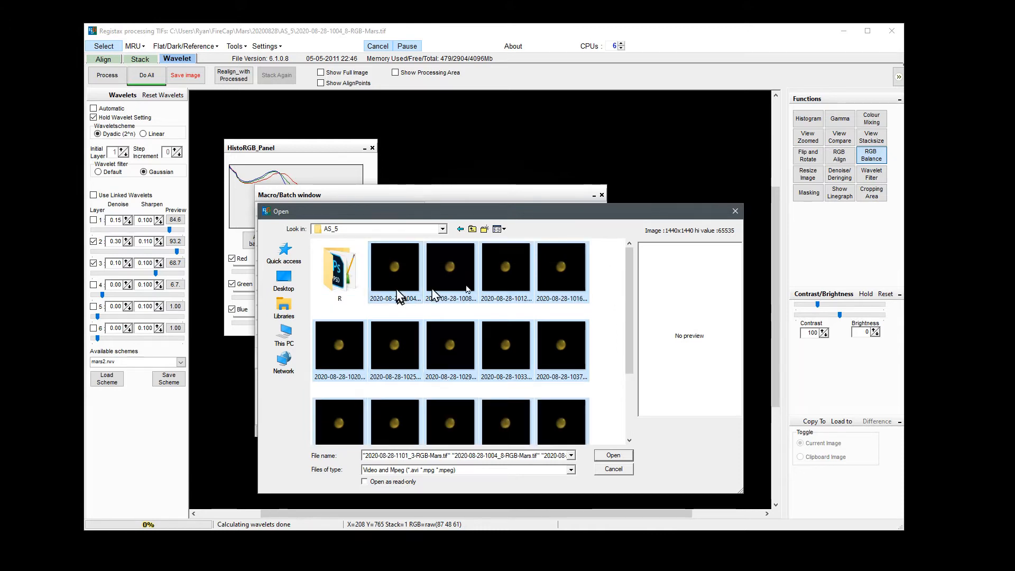
scroll(487, 306, "down", 3)
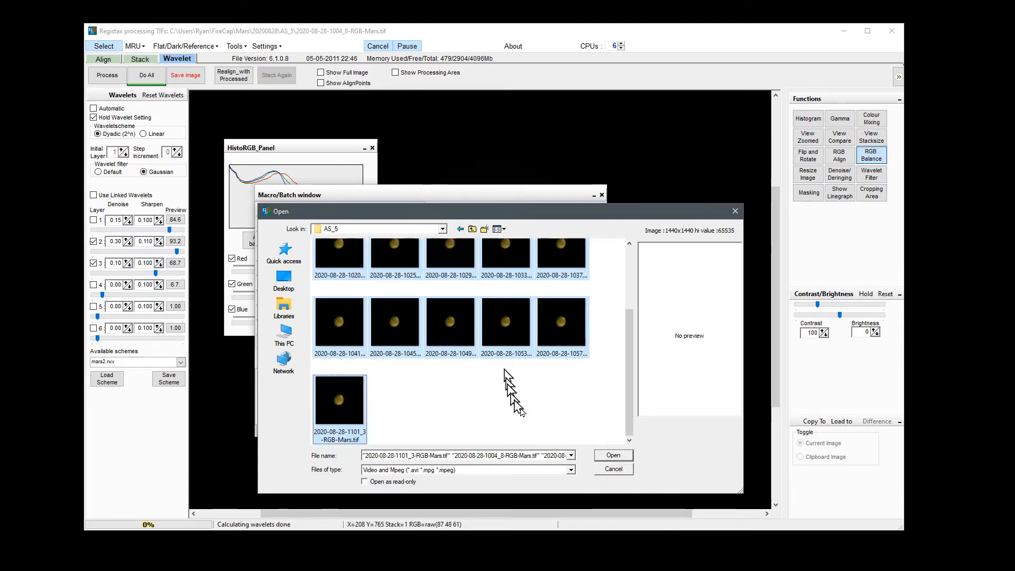
left_click(606, 458)
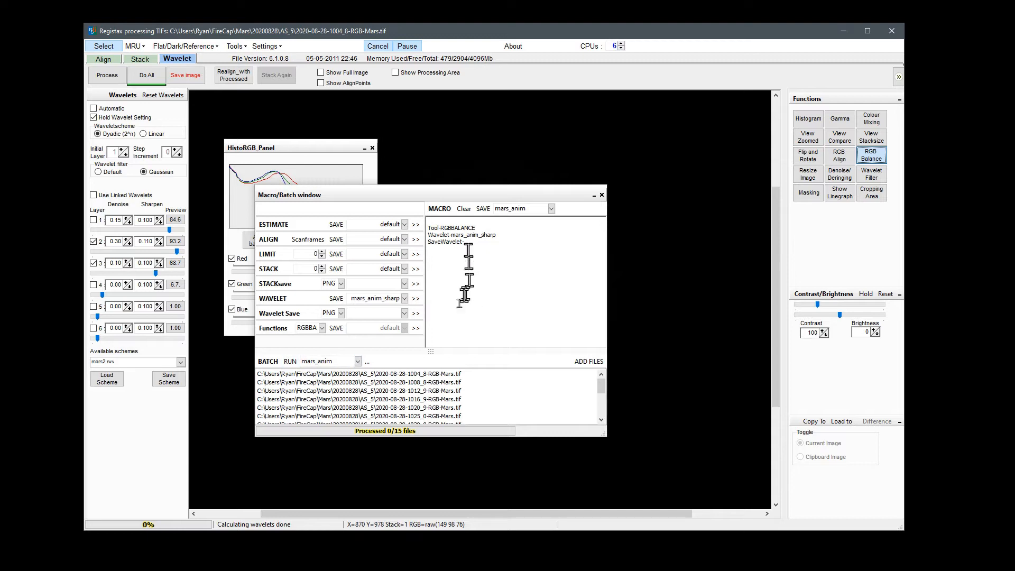
left_click(291, 361)
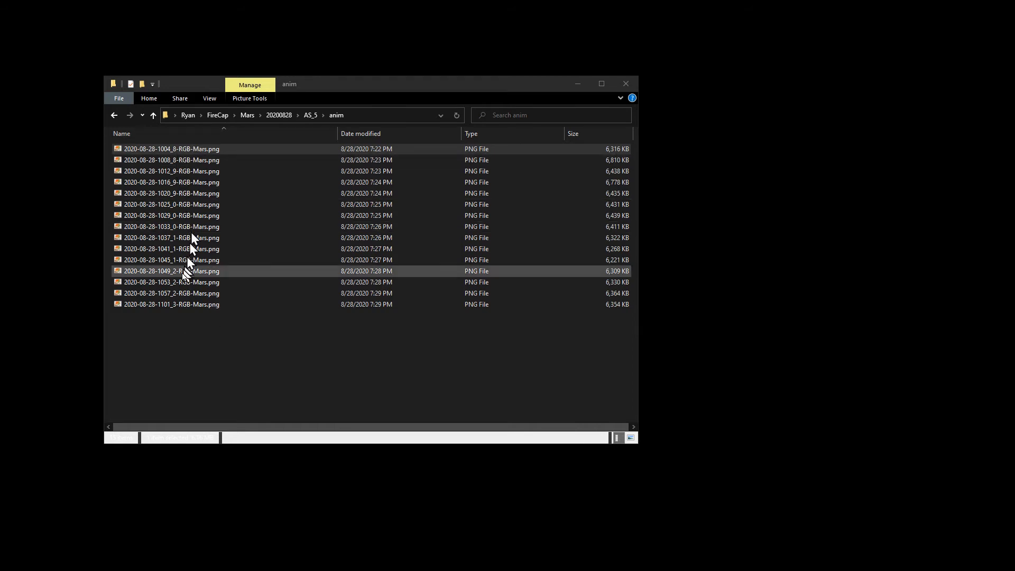
double_click(200, 150)
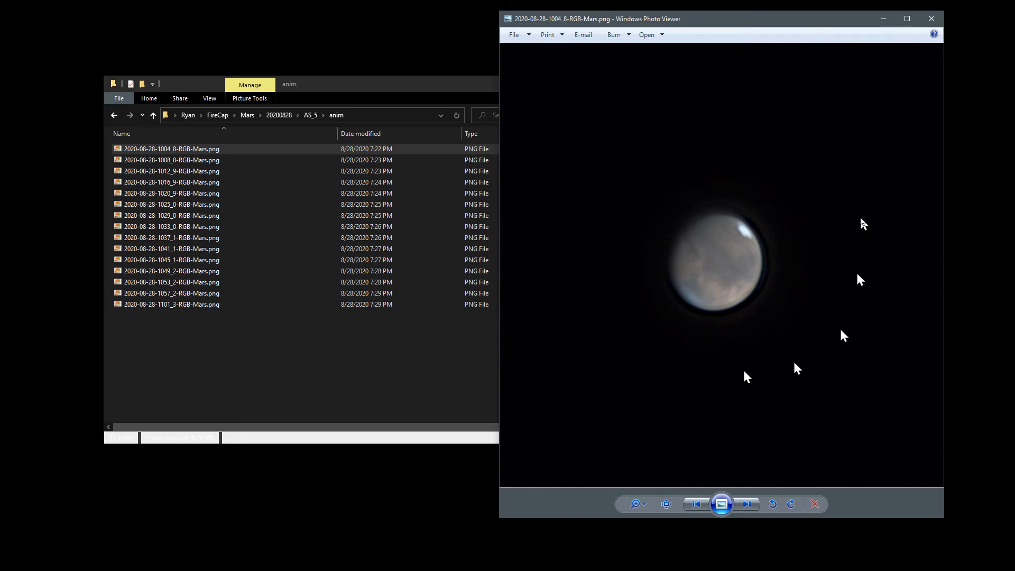
key("Right")
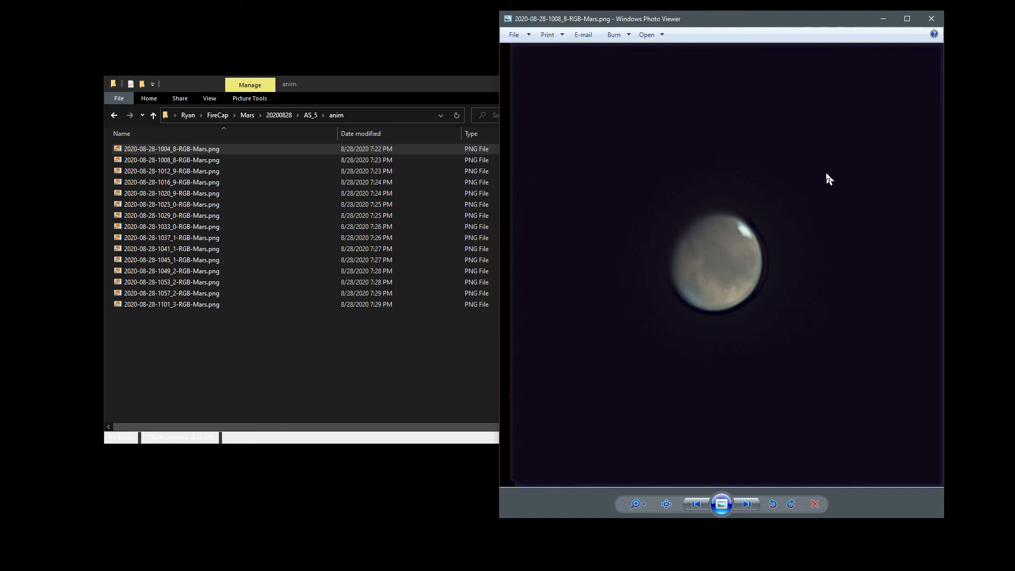
key("Right")
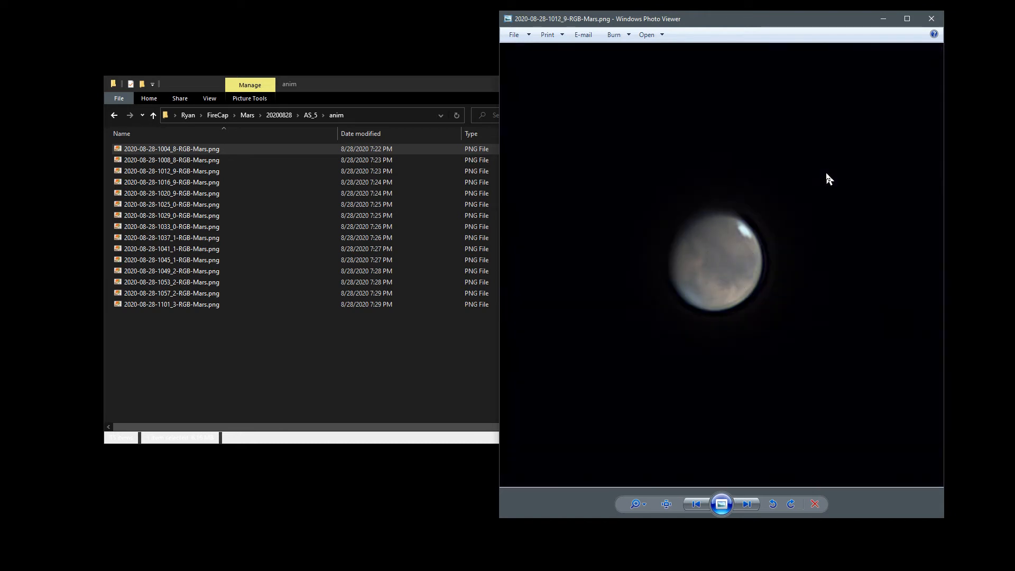
Look through the remaining PNG frames in the anim folder for differences in colour and sharpness, and close the viewer
key("Right")
key("Right")
key("Right")
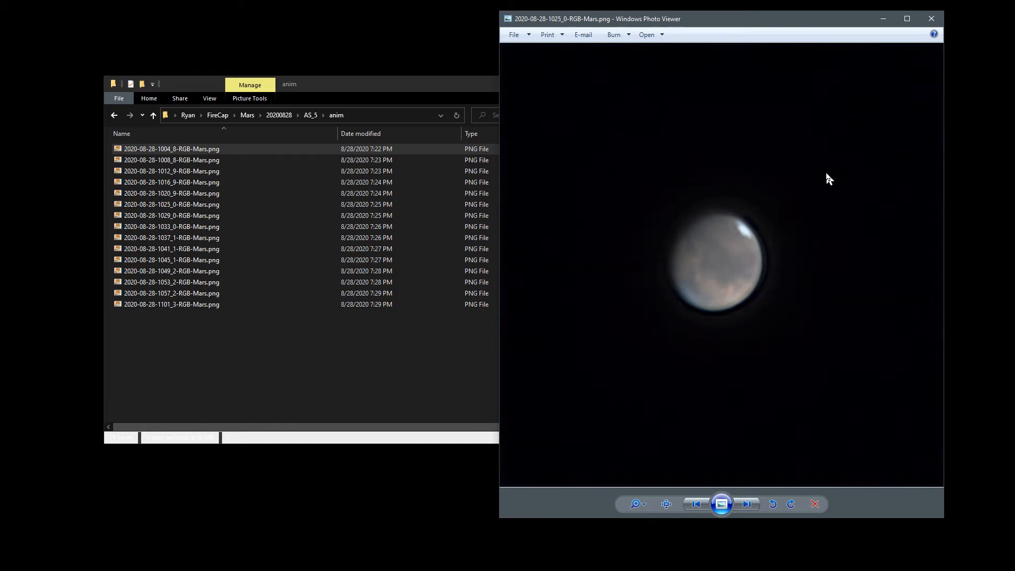
key("Right")
key("Right")
key("Right")
key("Right")
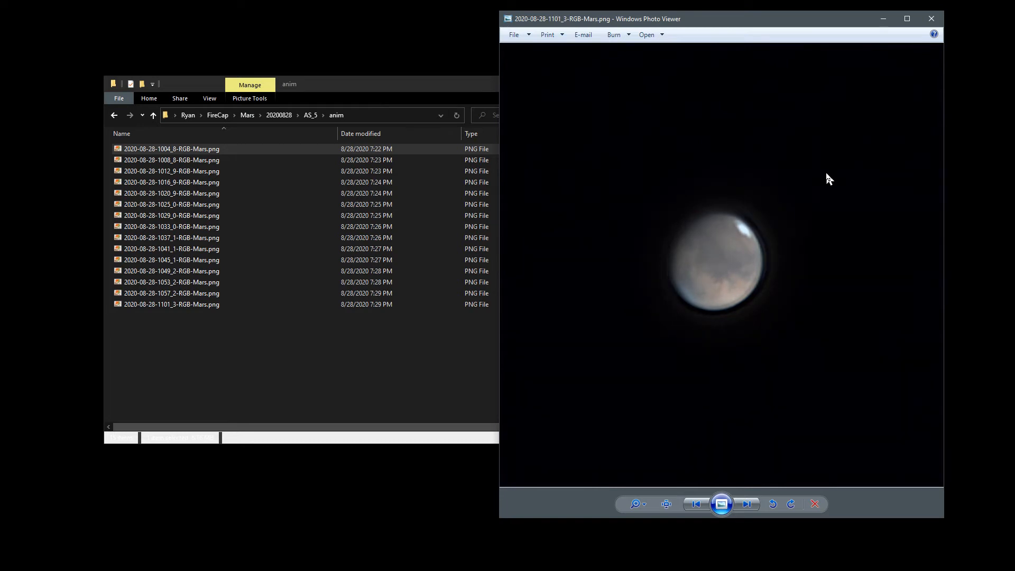
key("Right")
key("Right")
key("Right")
key("Right")
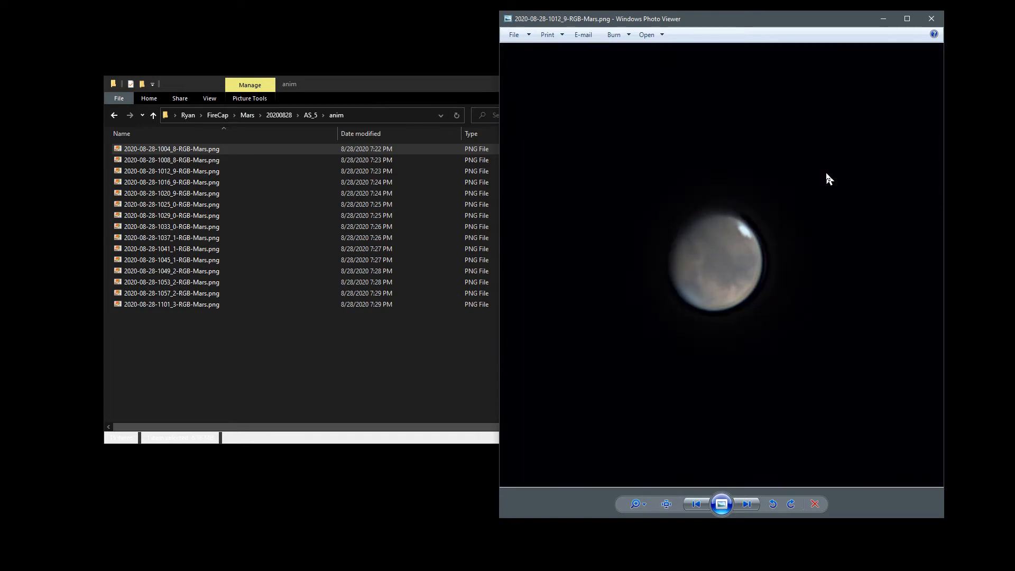
key("Right")
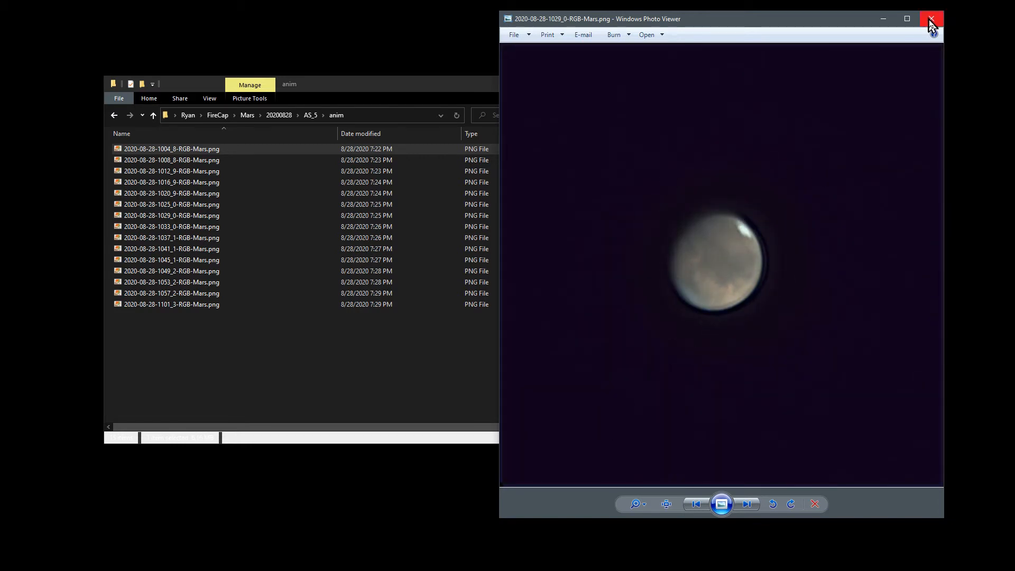
left_click(931, 19)
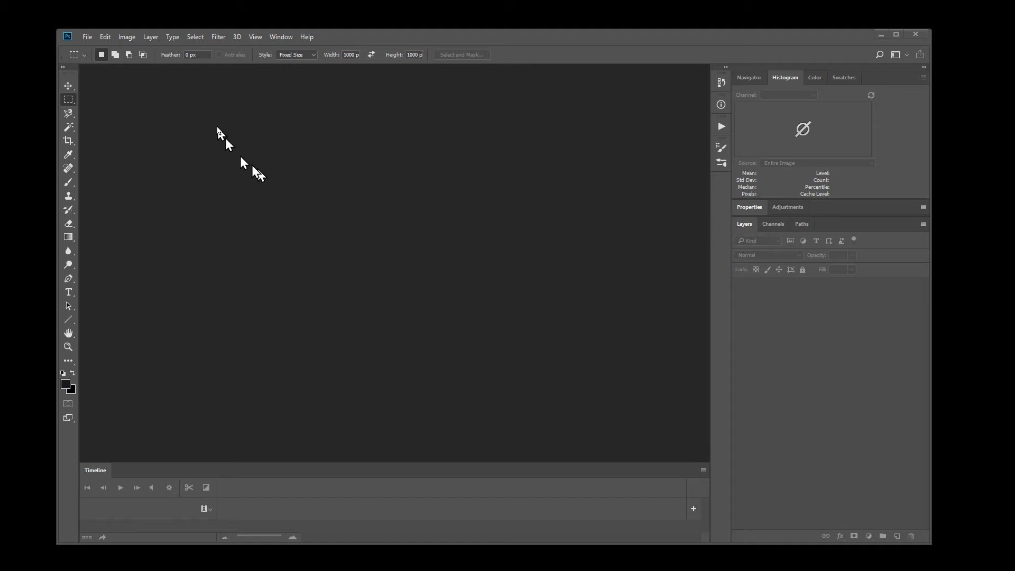
In Photoshop, load all the Mars PNGs from the anim folder into one layer stack without automatic alignment
left_click(89, 38)
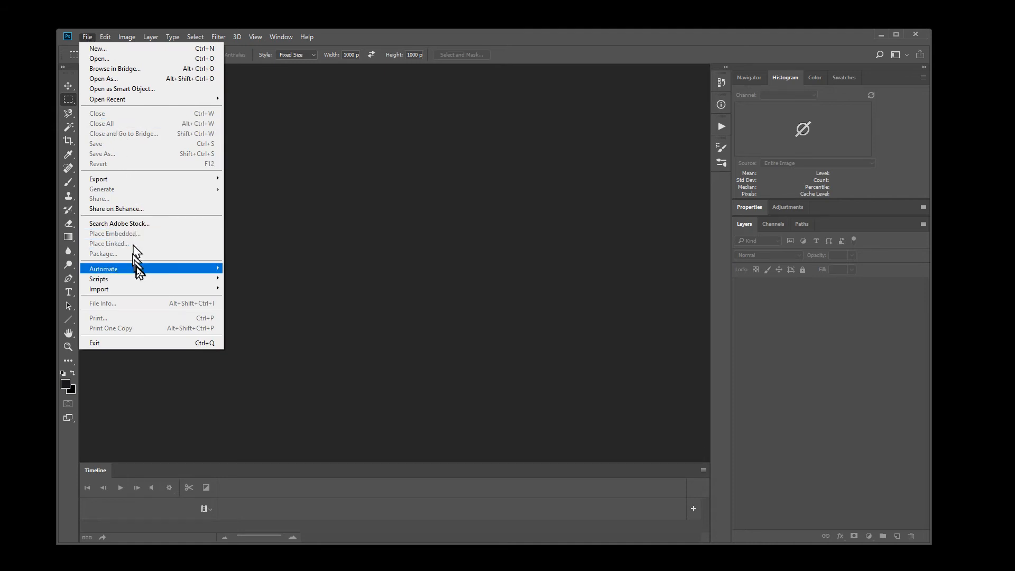
mouse_move(194, 280)
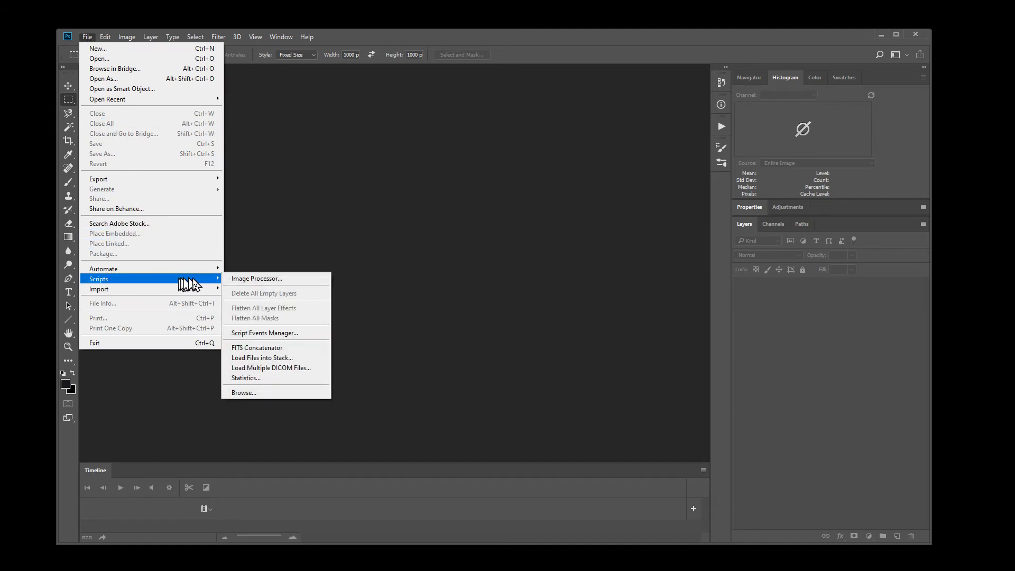
left_click(268, 360)
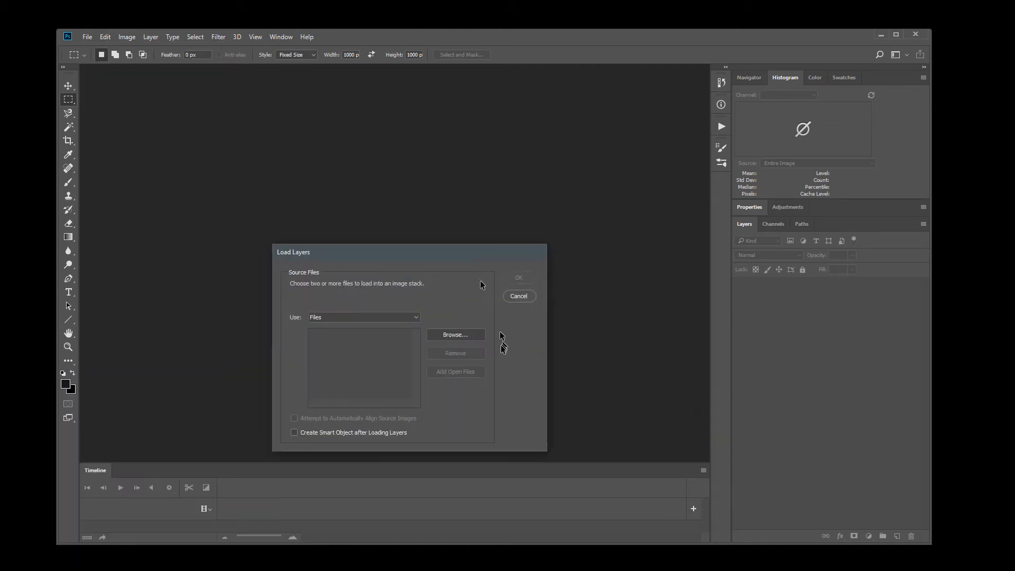
left_click(462, 338)
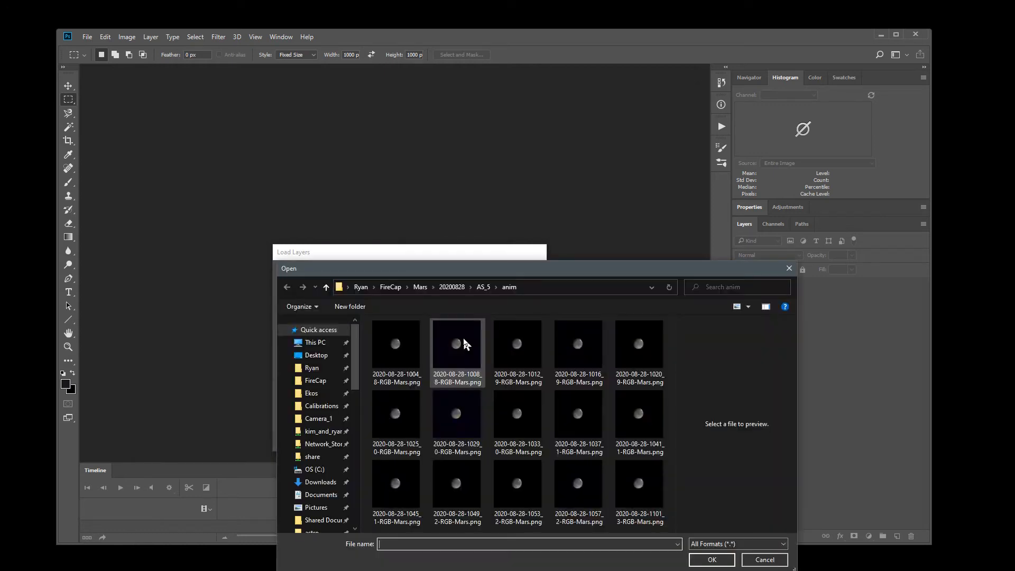
left_click(396, 347)
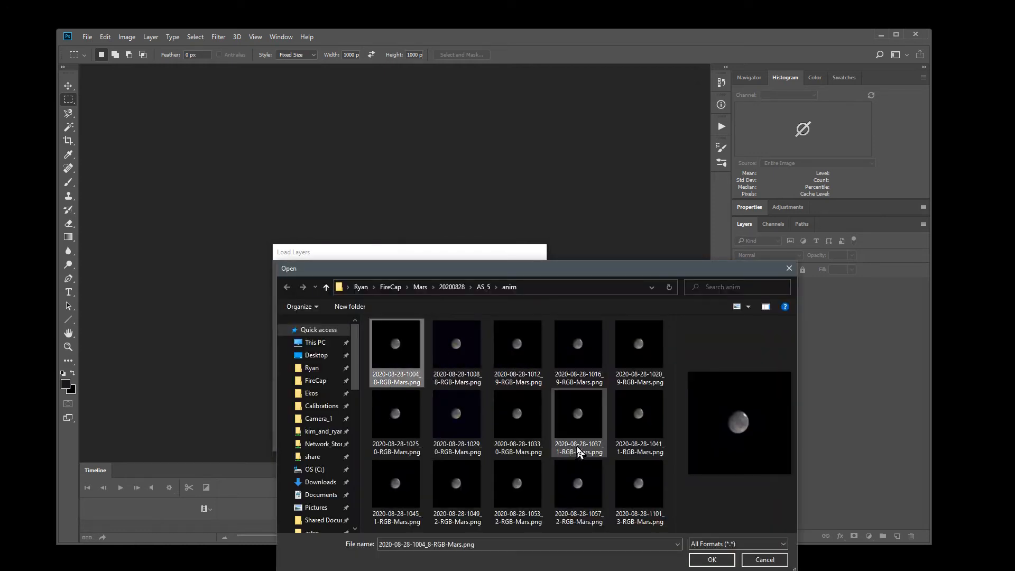
left_click(628, 501, "shift")
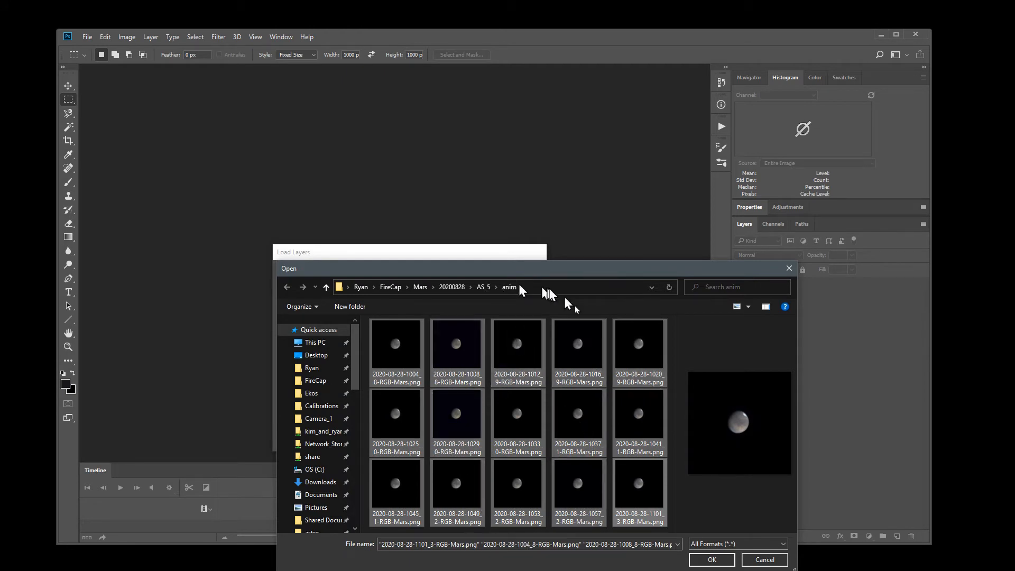
left_click(712, 560)
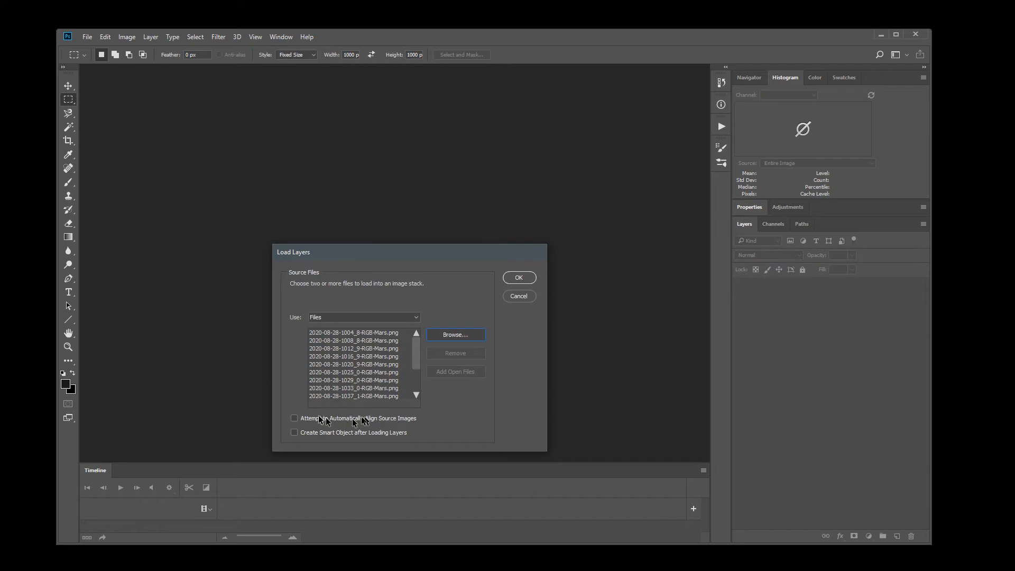
left_click(520, 280)
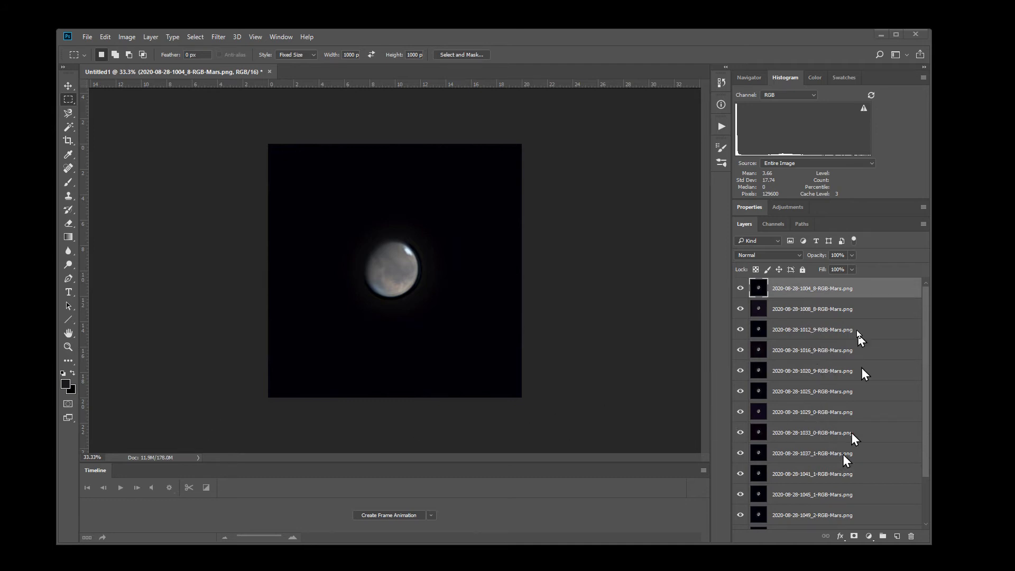
Show individual frame layers on their own, including 1008_8, 1012_9, 1016_9 and 1020_9, to compare their colour, and restore visibility of all layers
left_click(740, 309, "alt")
left_click(740, 329, "alt")
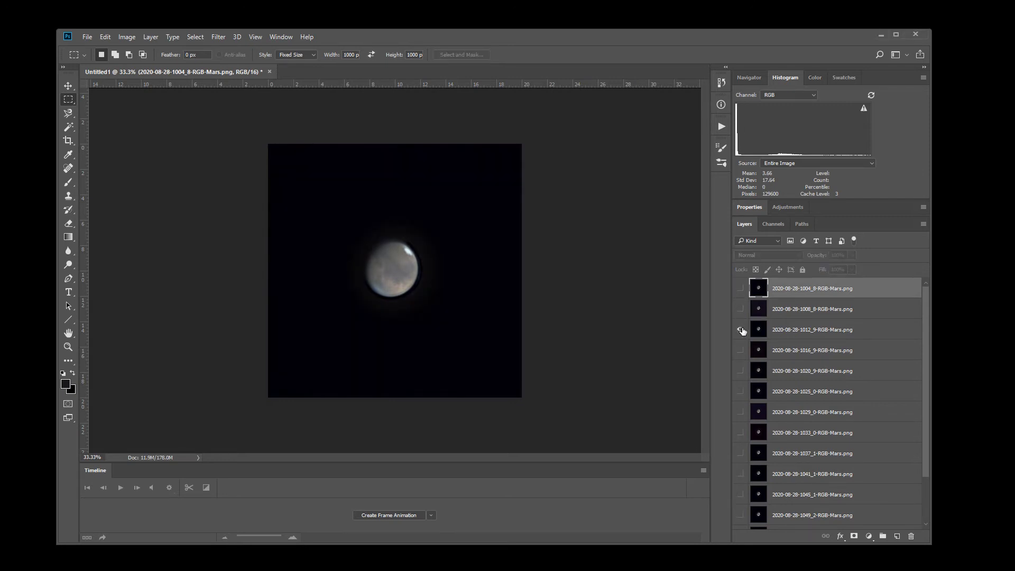
left_click(743, 349, "alt")
left_click(741, 371, "alt")
left_click(741, 310, "alt")
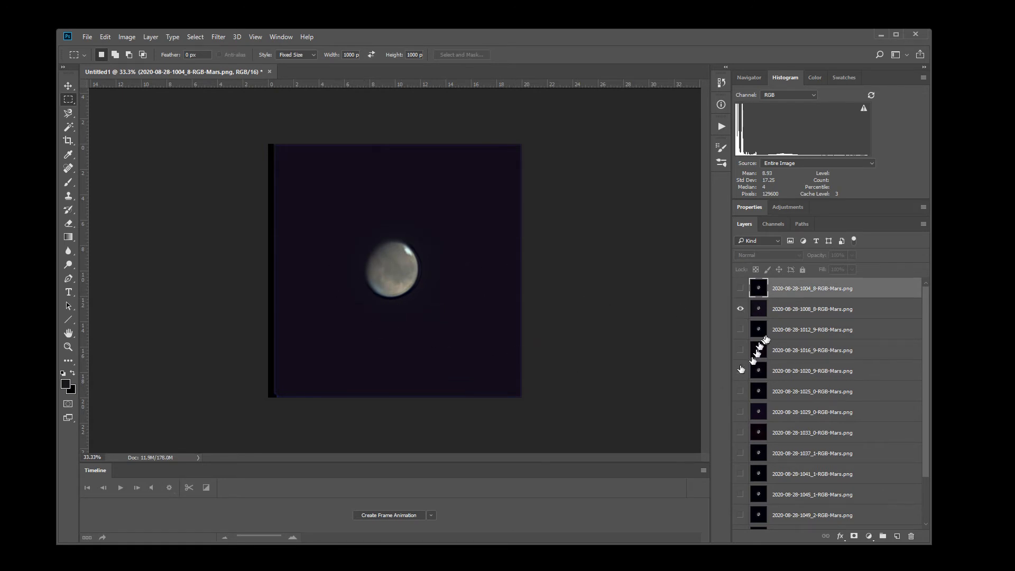
left_click(740, 330, "alt")
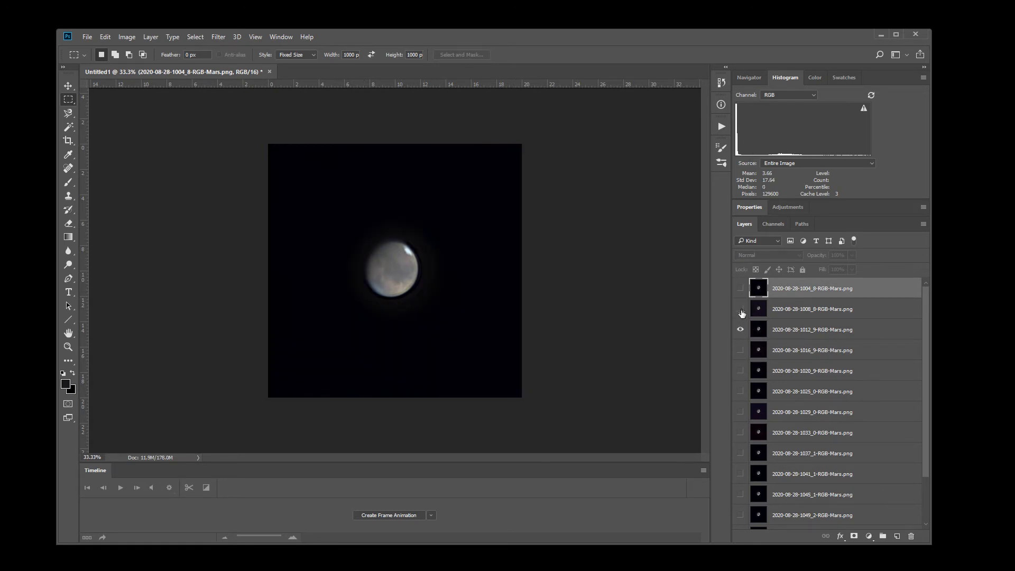
left_click(740, 310, "alt")
left_click(741, 474, "alt")
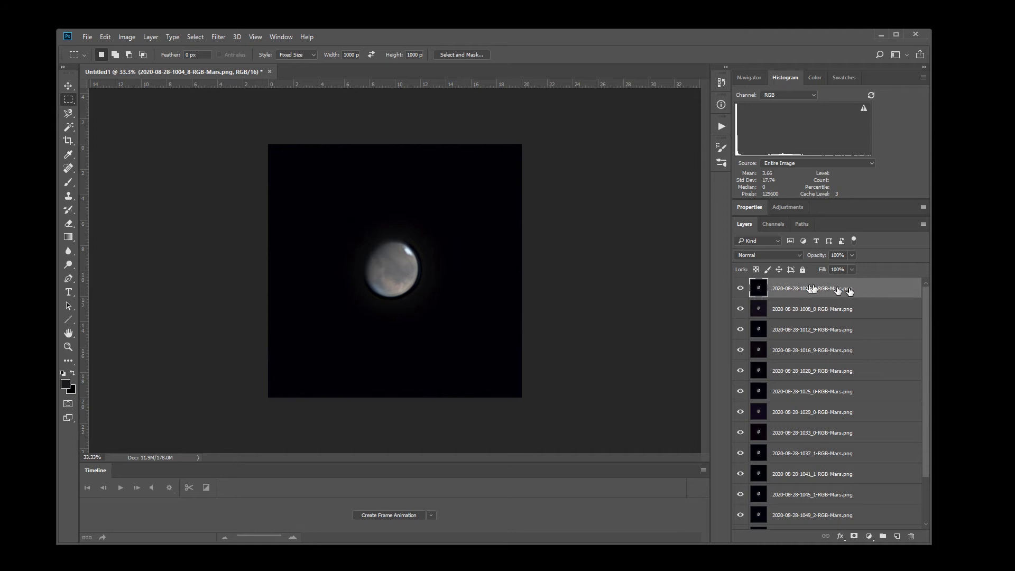
Select all the frame layers from 1004_8 through 1101_3 and reverse their stacking order
left_click_drag(925, 299, 922, 406)
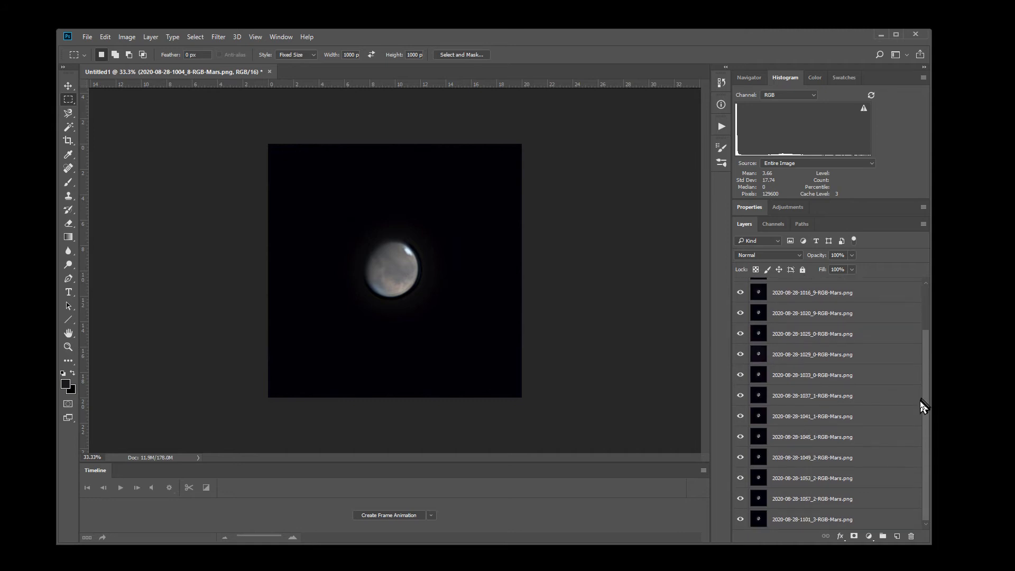
left_click(802, 521, "shift")
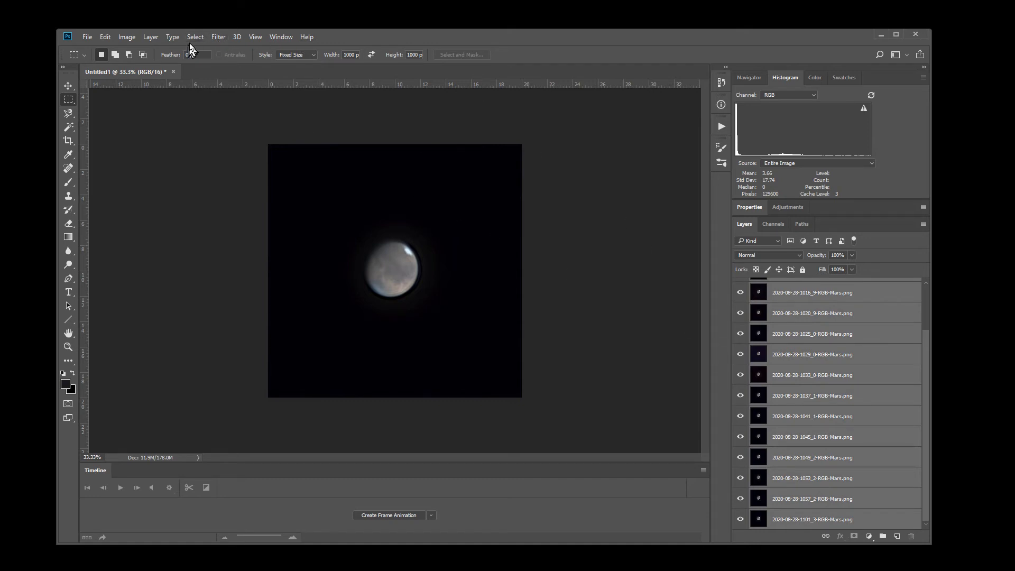
left_click(153, 38)
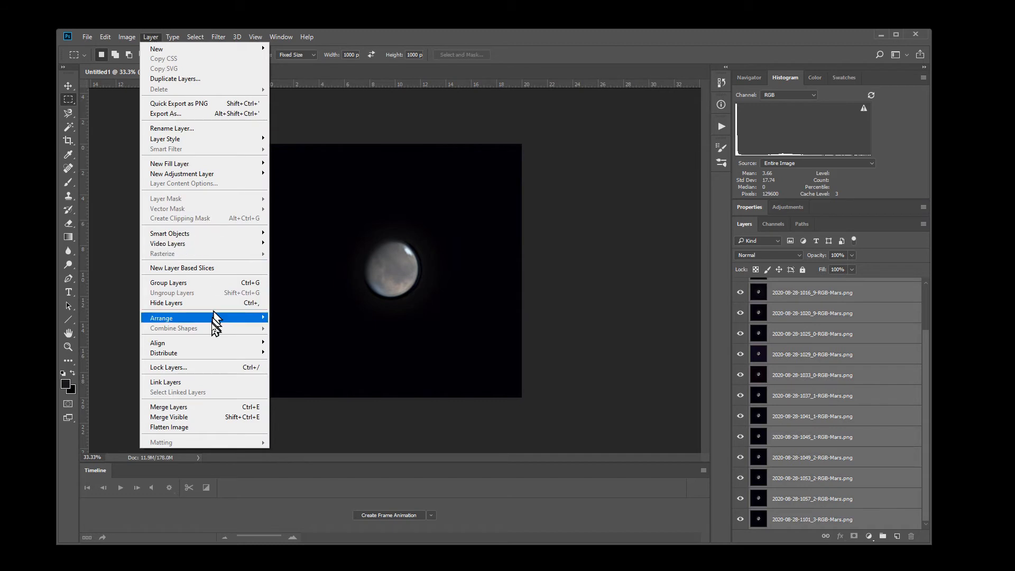
mouse_move(220, 345)
mouse_move(235, 320)
left_click(302, 358)
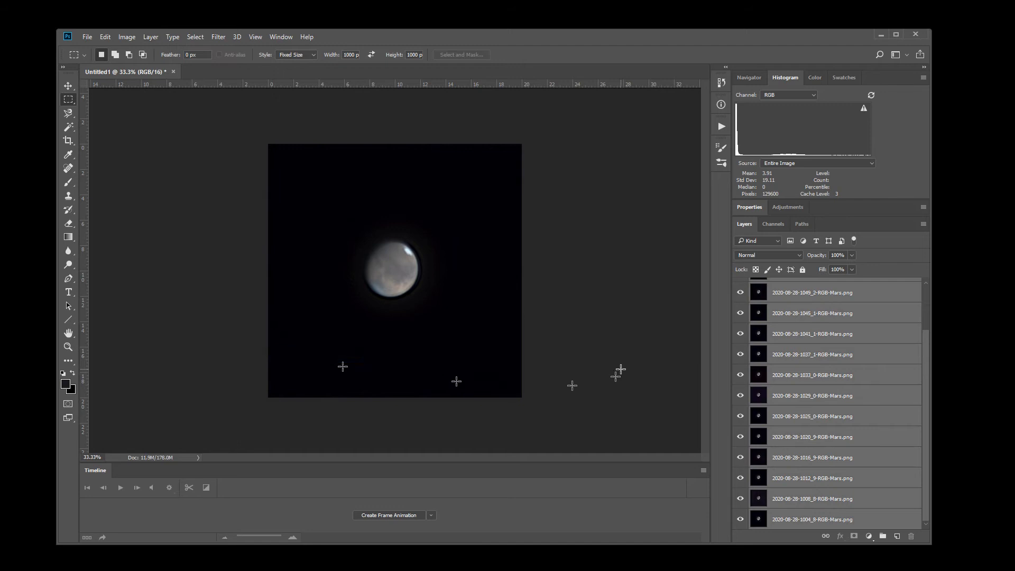
left_click_drag(925, 353, 925, 303)
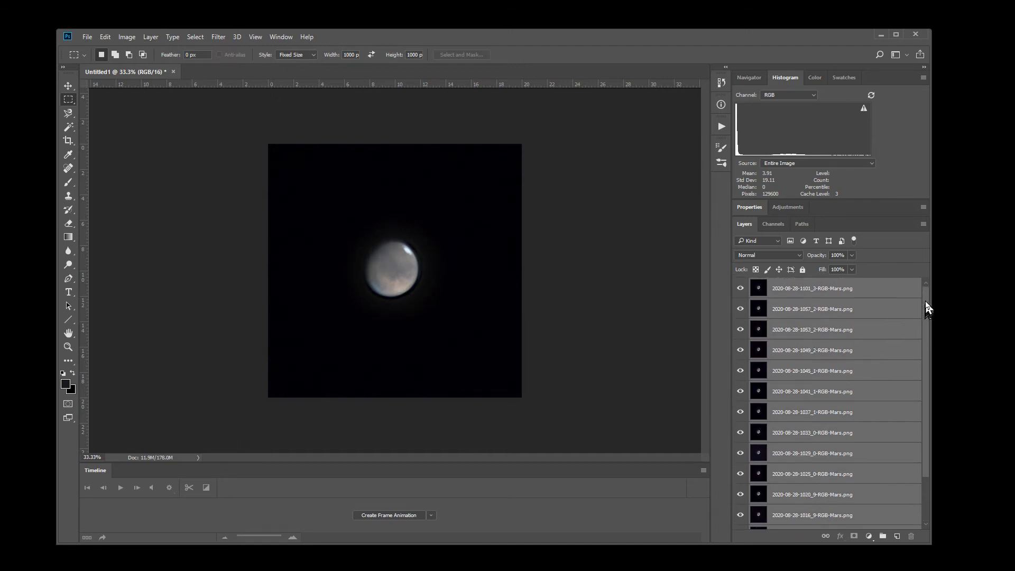
left_click(812, 296)
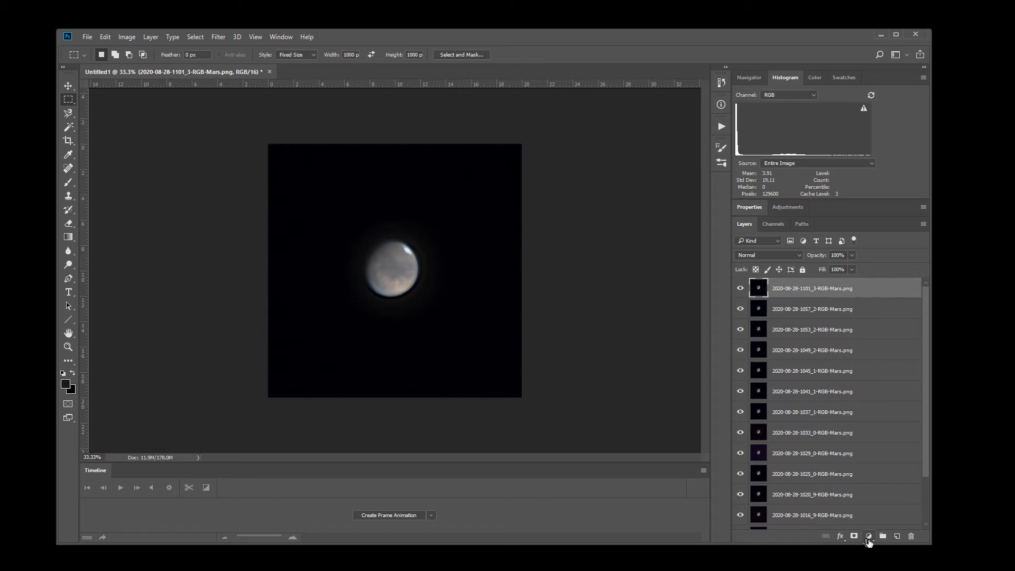
left_click(869, 537)
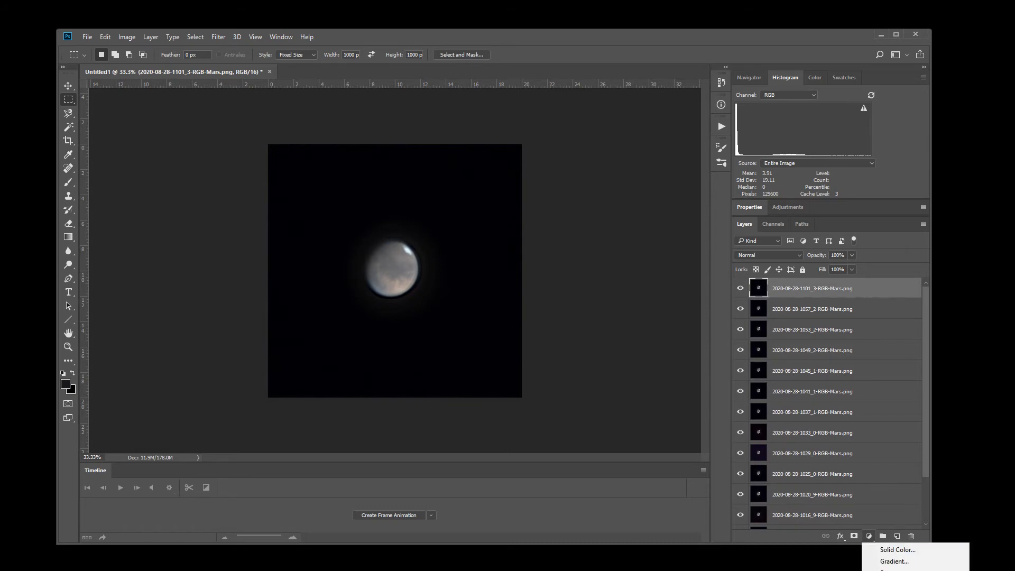
left_click(888, 570)
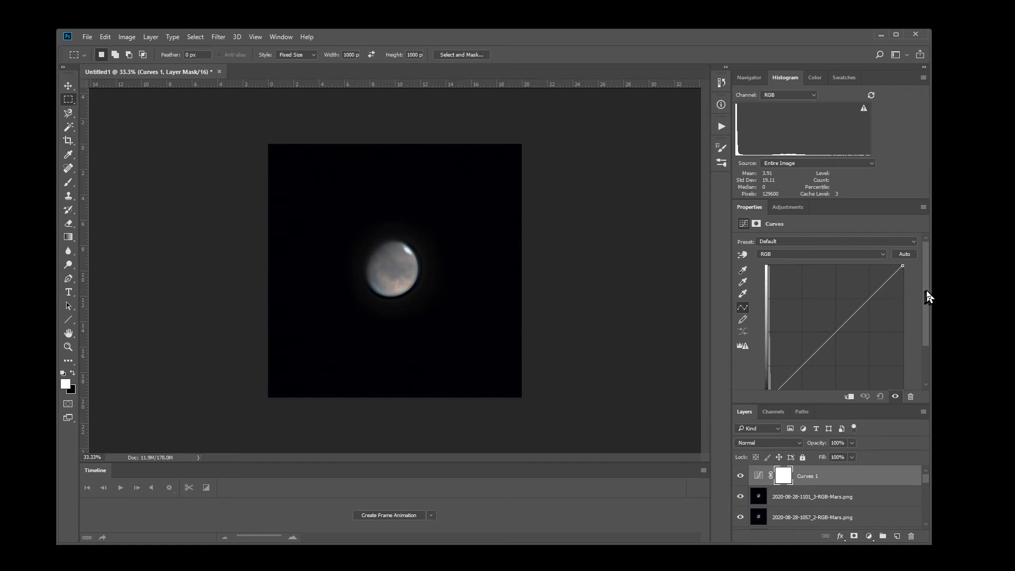
Shape the RGB curve with a lowered shadow point to darken the background and a midtone point at input 114, output 106
left_click_drag(926, 295, 925, 324)
left_click_drag(785, 332, 786, 348)
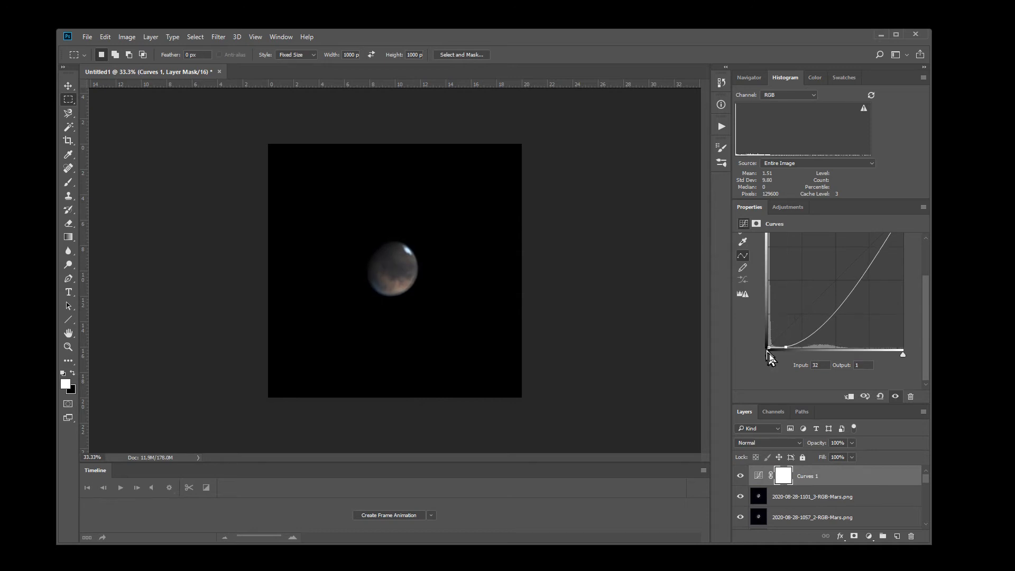
left_click_drag(825, 317, 826, 300)
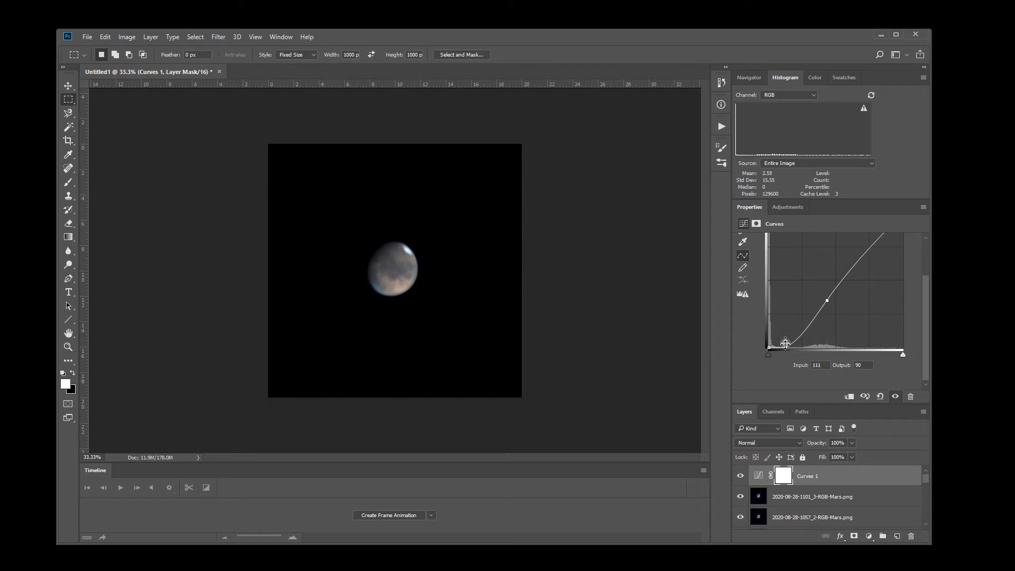
left_click_drag(785, 348, 789, 343)
mouse_move(827, 300)
left_mouse_down()
mouse_move(838, 294)
mouse_move(830, 292)
left_mouse_up()
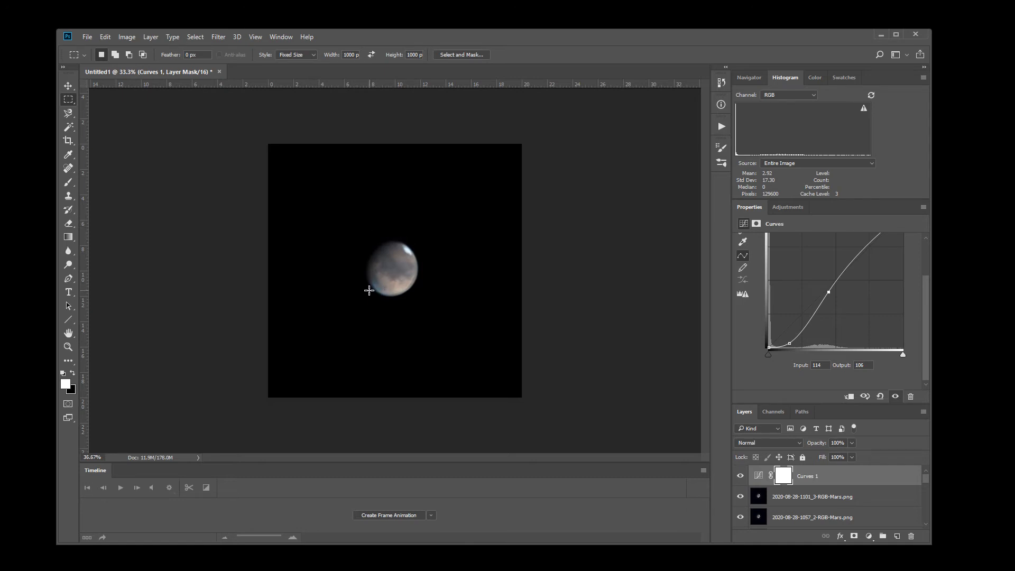
Inspect Mars up close with the Curves layer's visibility toggled to compare the image before and after the adjustment
scroll(370, 287, "up", 4)
scroll(393, 284, "up", 2)
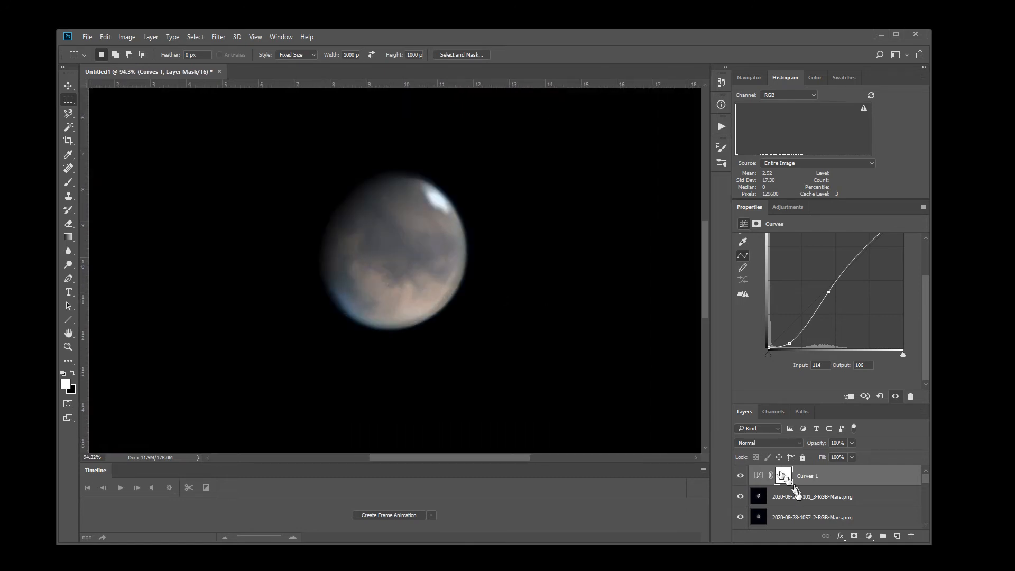
left_click(741, 476)
scroll(835, 312, "up", 3)
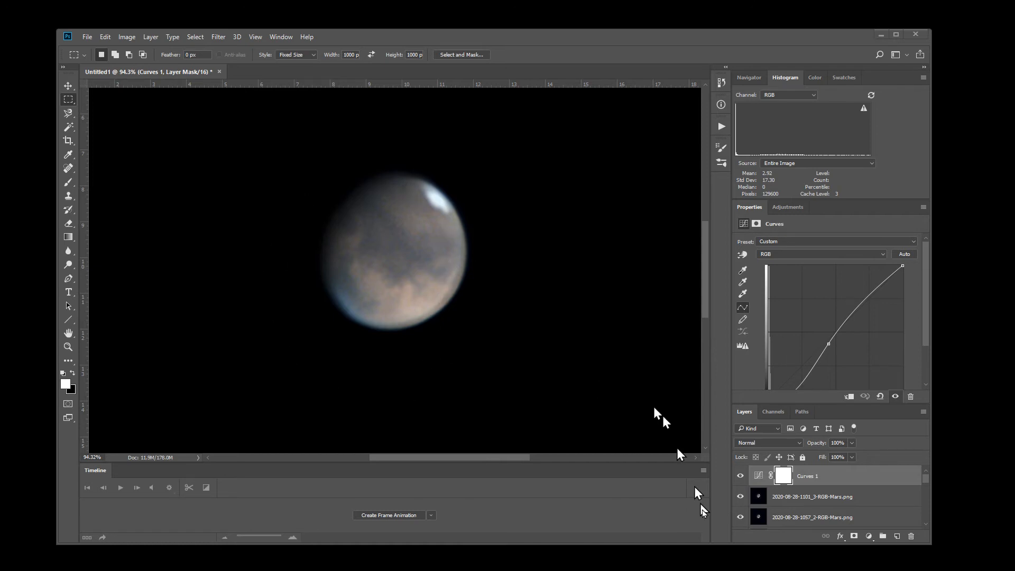
left_click(801, 498)
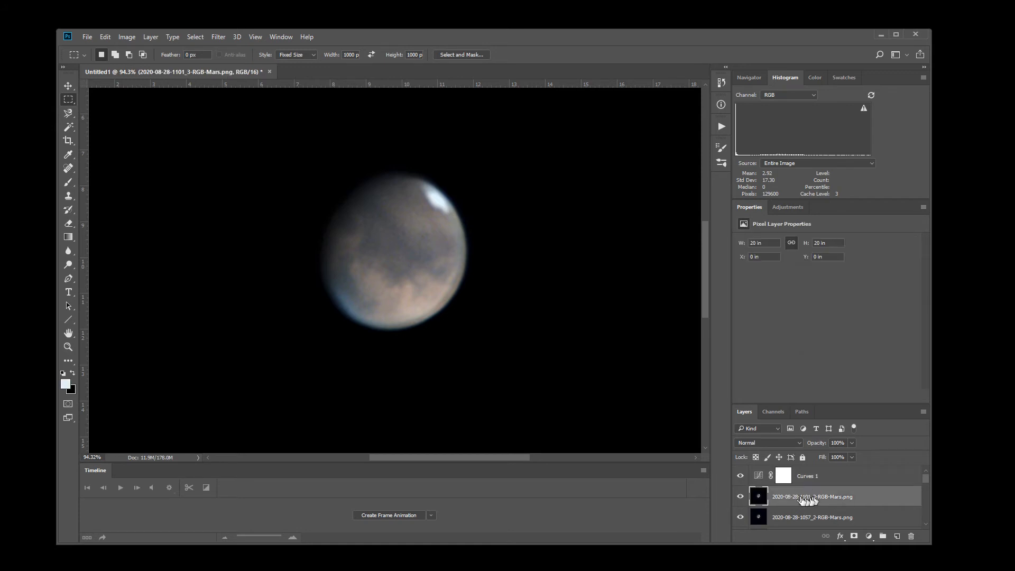
left_click(128, 37)
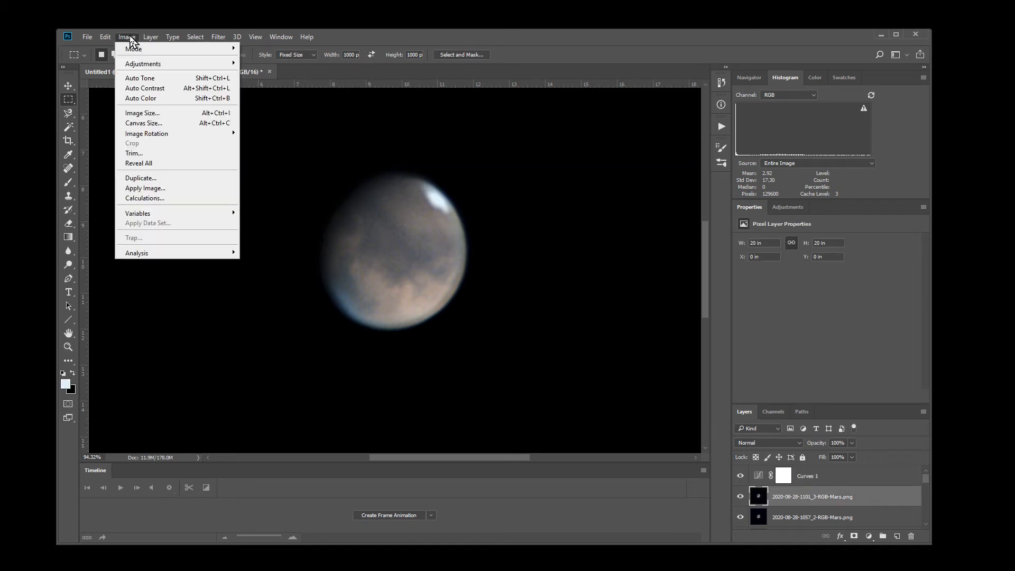
mouse_move(138, 64)
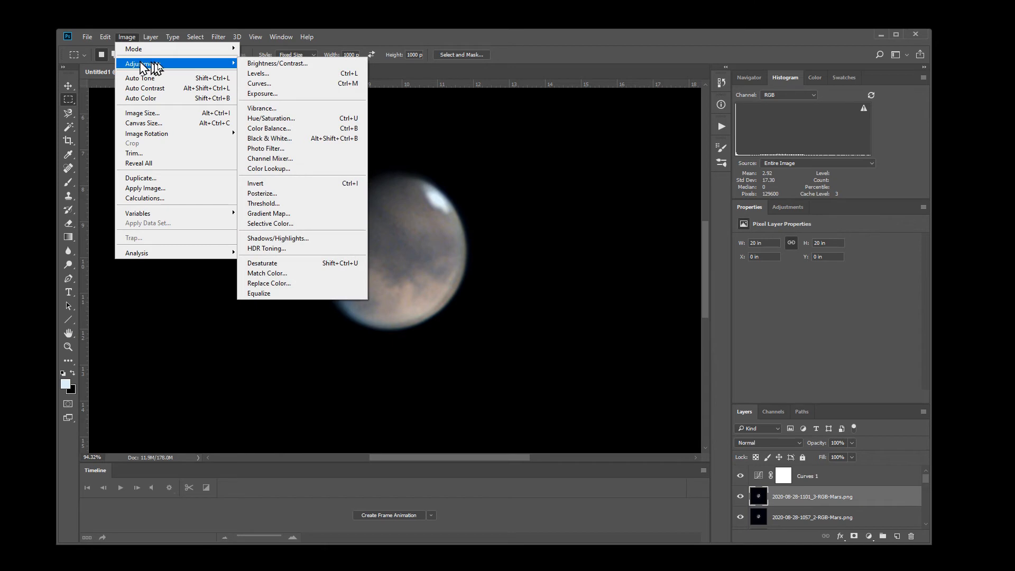
left_click(258, 73)
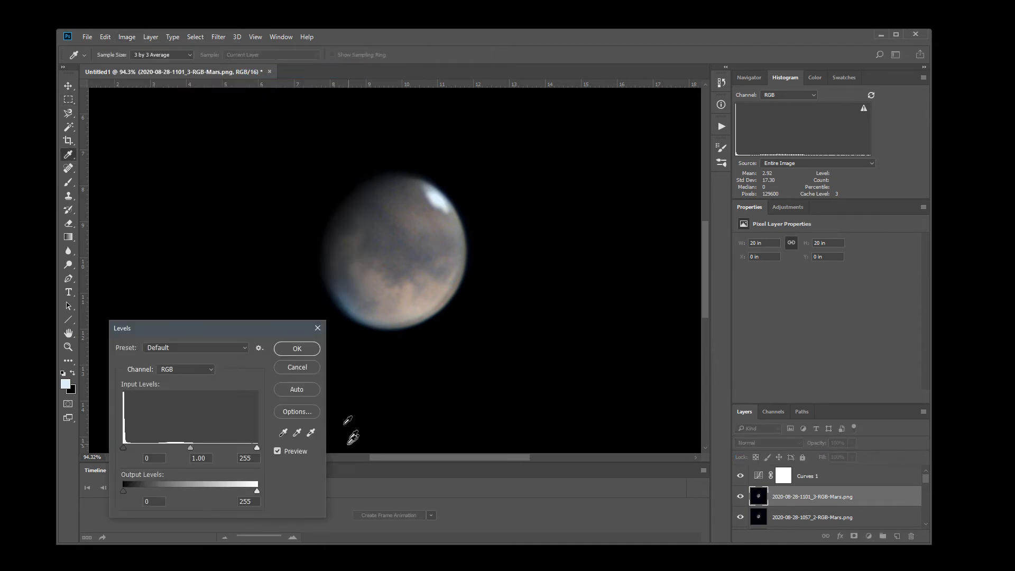
left_click(311, 433)
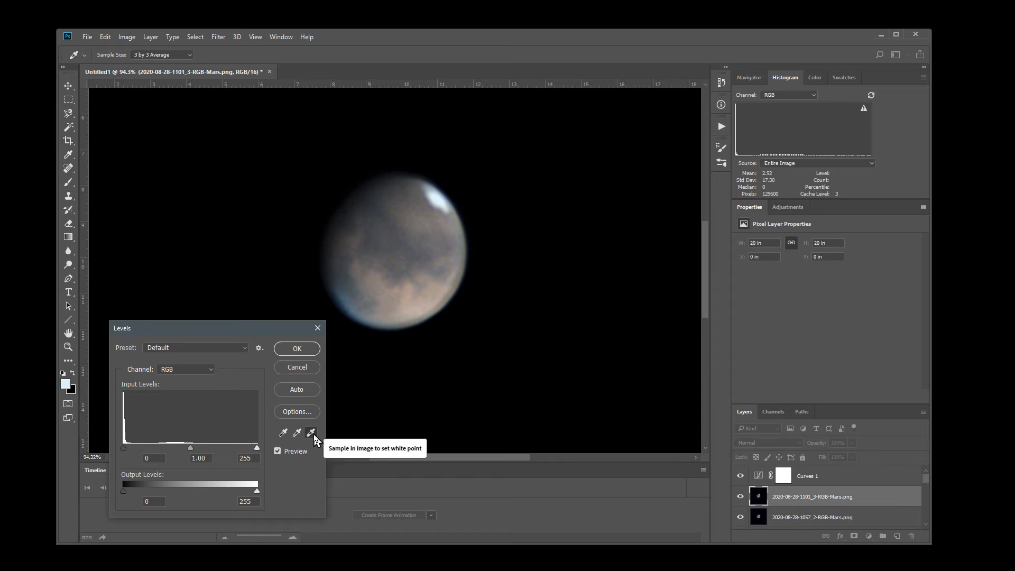
left_click(439, 198)
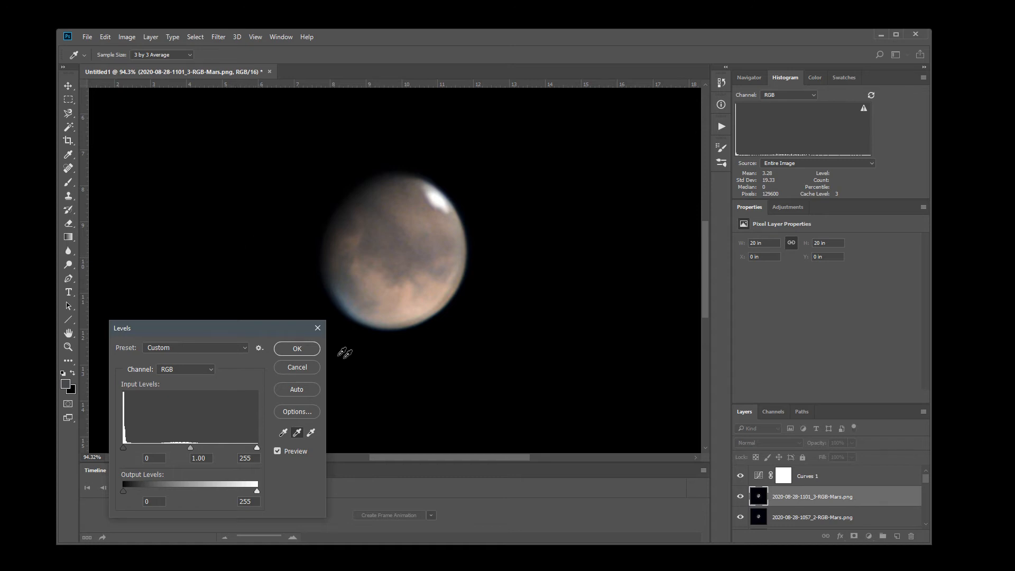
left_click(295, 349)
key("m")
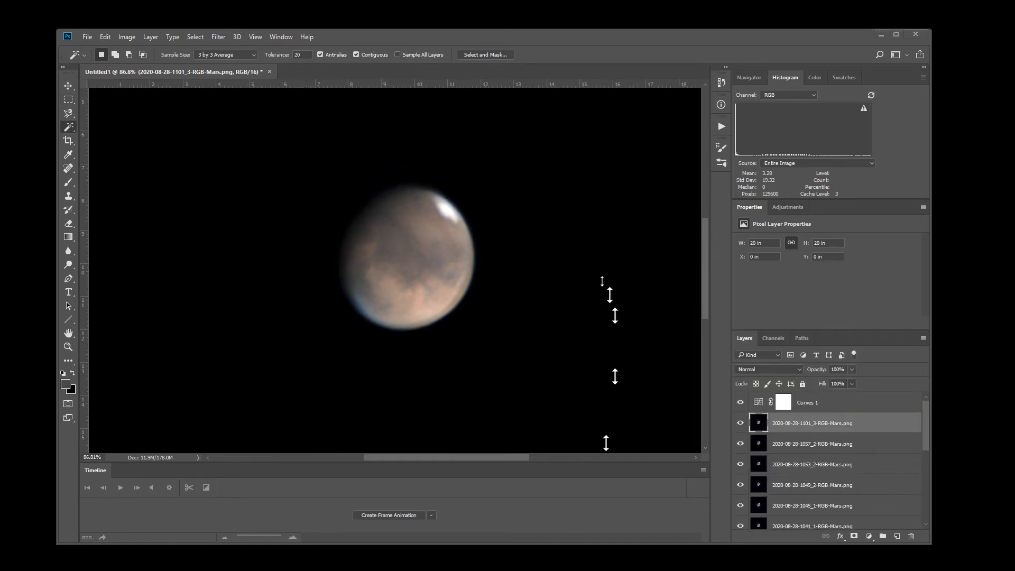
Compare the colour-balanced 1101_3 frame with the 1057_2 and 1049_2 frames by showing each layer alone
left_click(740, 443, "alt")
left_click(740, 484, "alt")
left_click(740, 426, "alt")
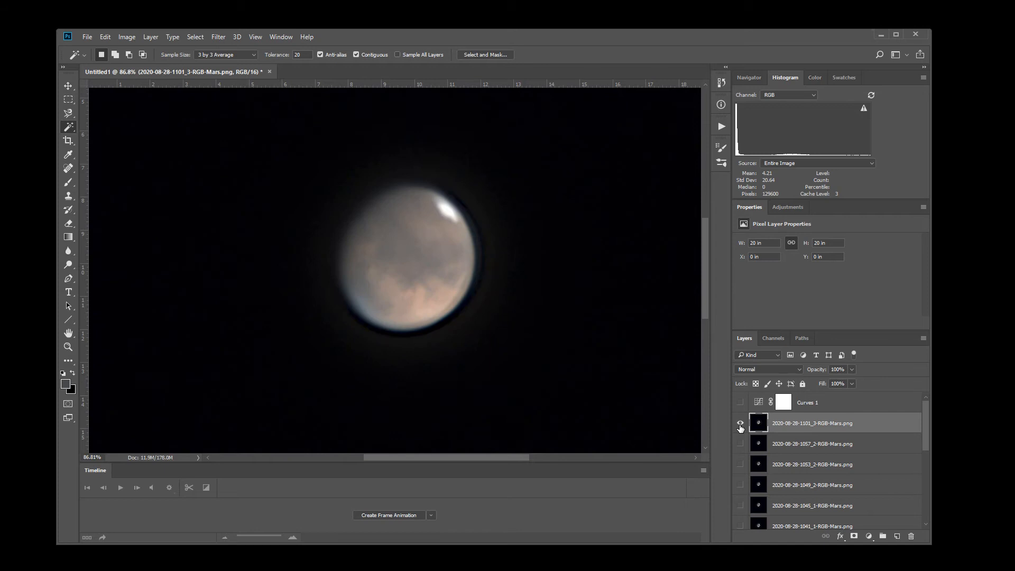
left_click(740, 428, "alt")
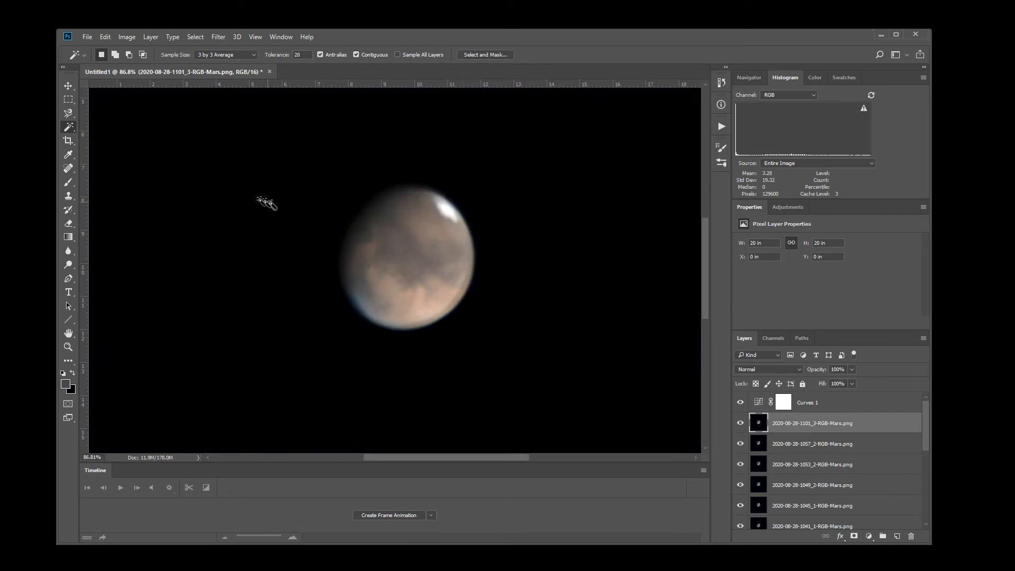
left_click(128, 37)
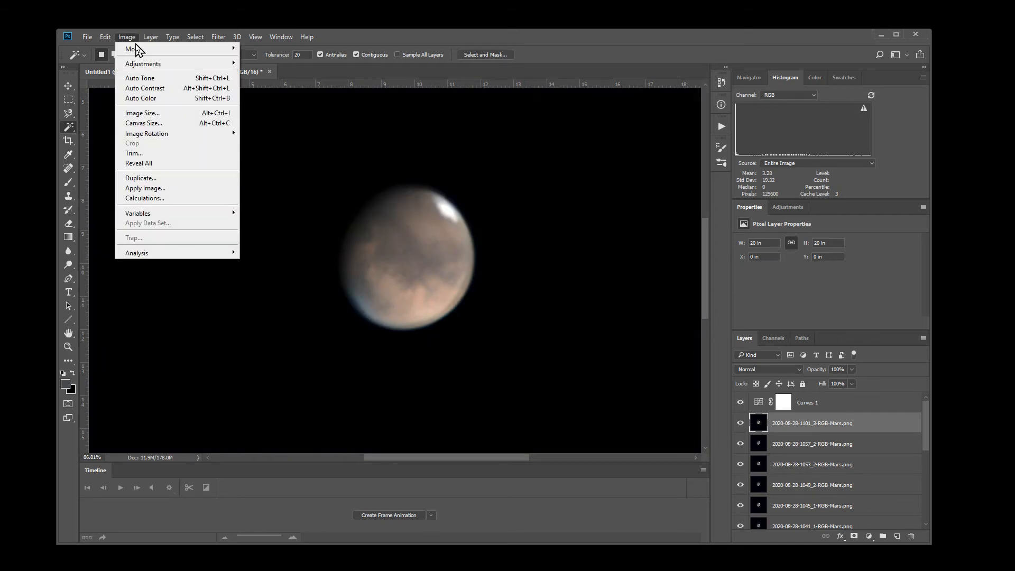
mouse_move(225, 64)
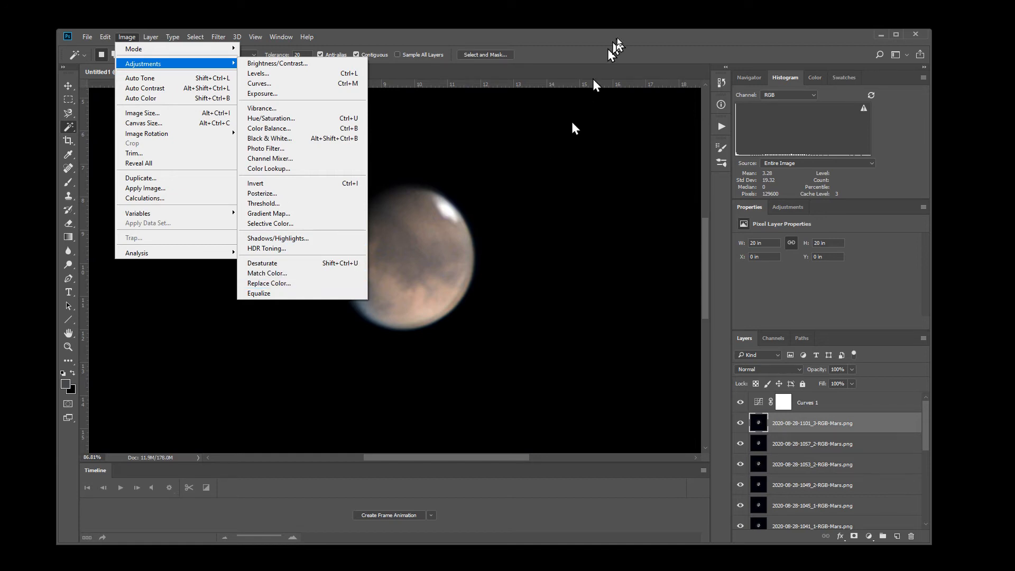
left_click(626, 47)
scroll(443, 328, "down", 5)
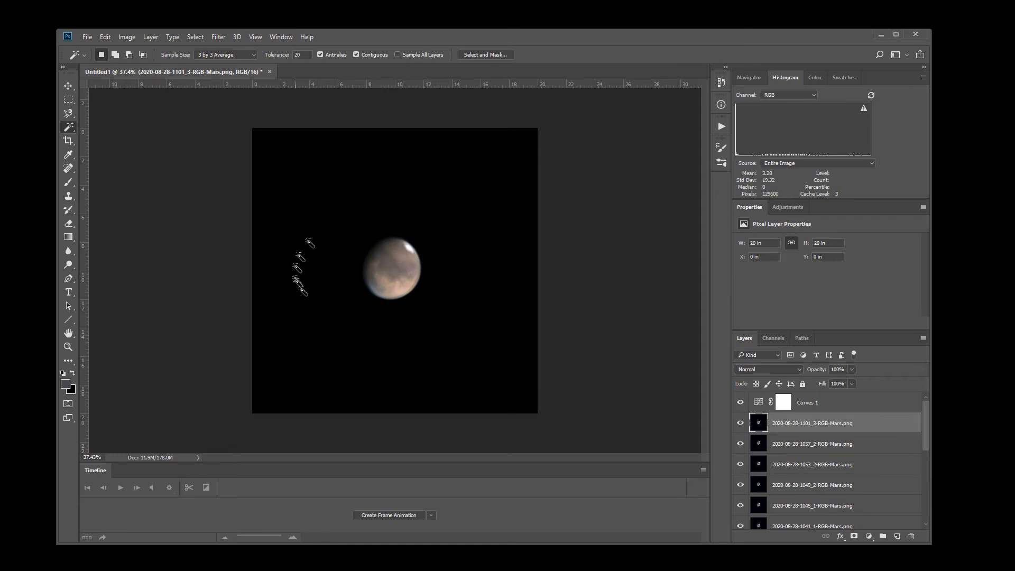
Select the black background around Mars with the Magic Wand and invert the selection to the planet's disk, checking its edge
scroll(392, 272, "up", 4)
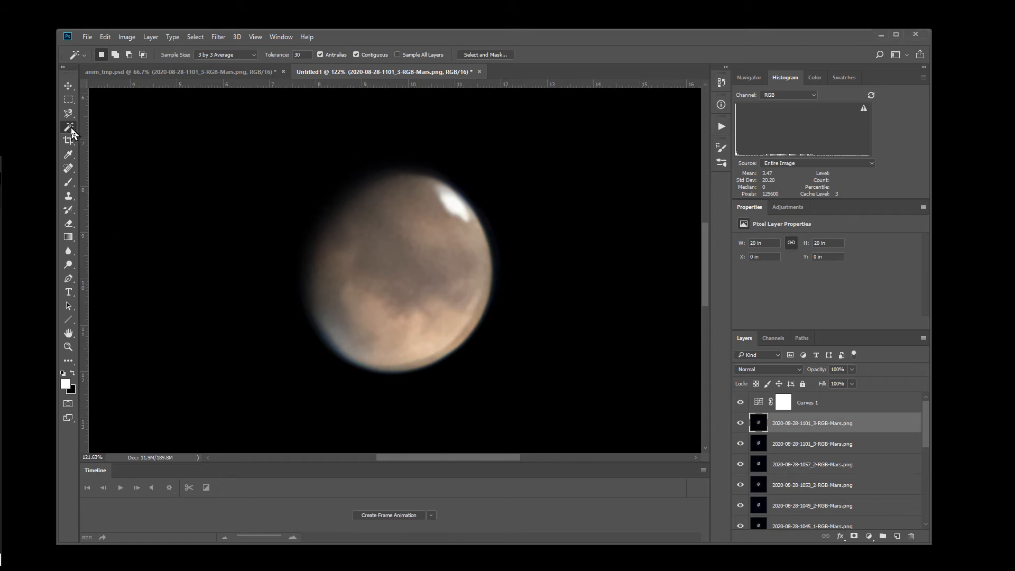
left_click(231, 157)
scroll(199, 294, "down", 6)
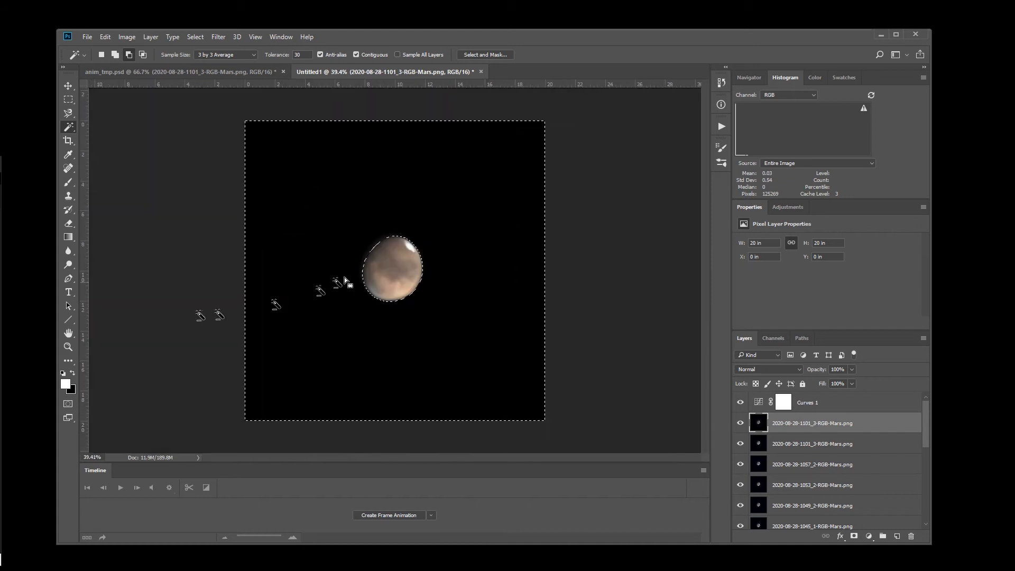
key("ctrl+shift+i")
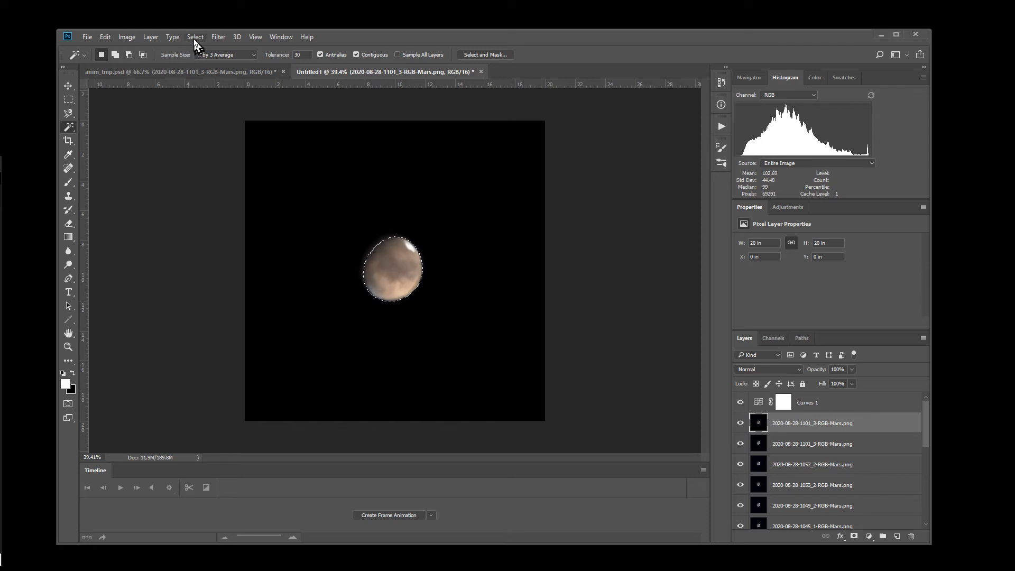
scroll(392, 311, "up", 6)
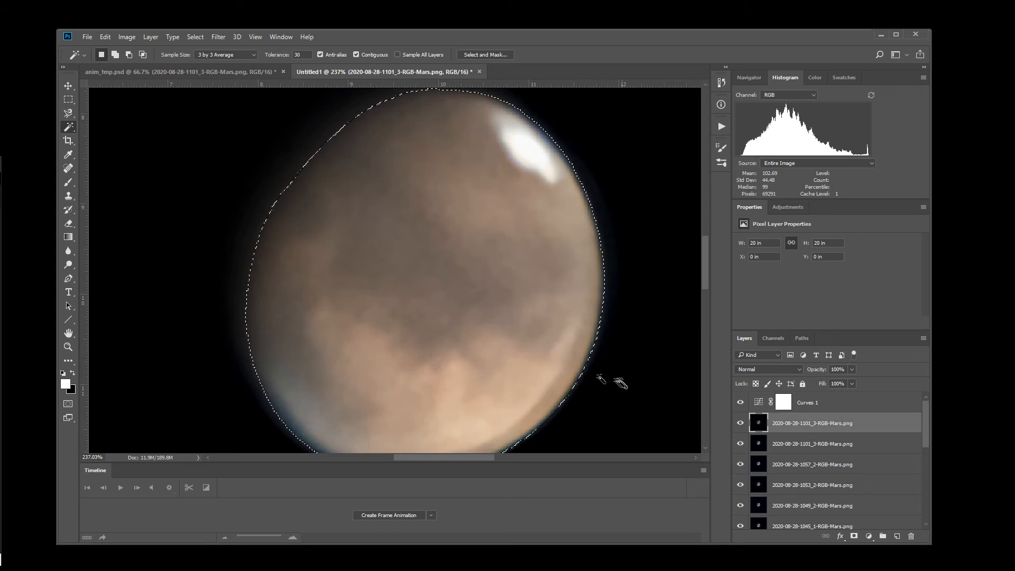
scroll(608, 378, "up", 4)
scroll(573, 324, "down", 4)
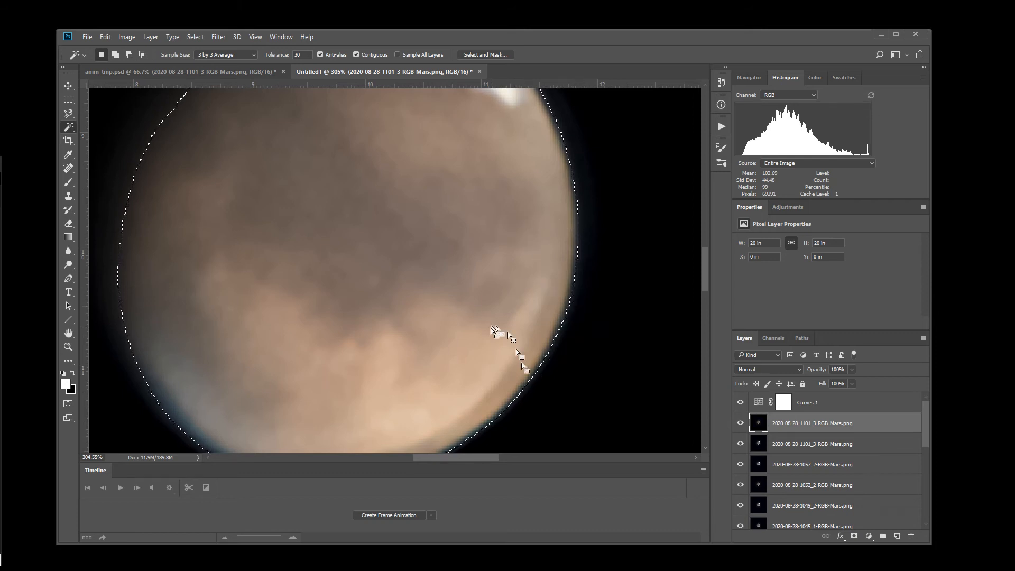
scroll(476, 370, "down", 2)
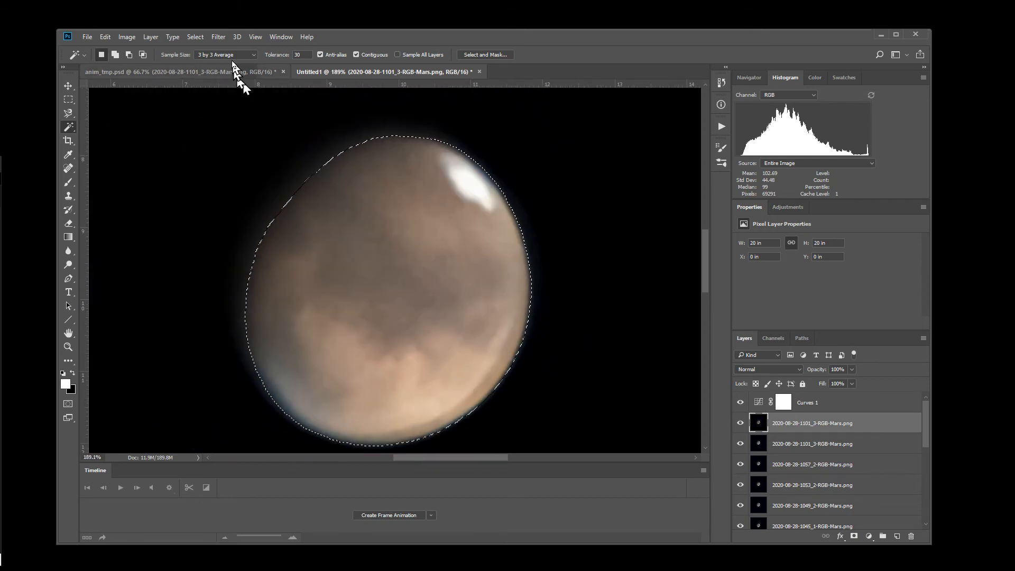
Feather the selection around the Mars disk by 5 pixels
left_click(195, 37)
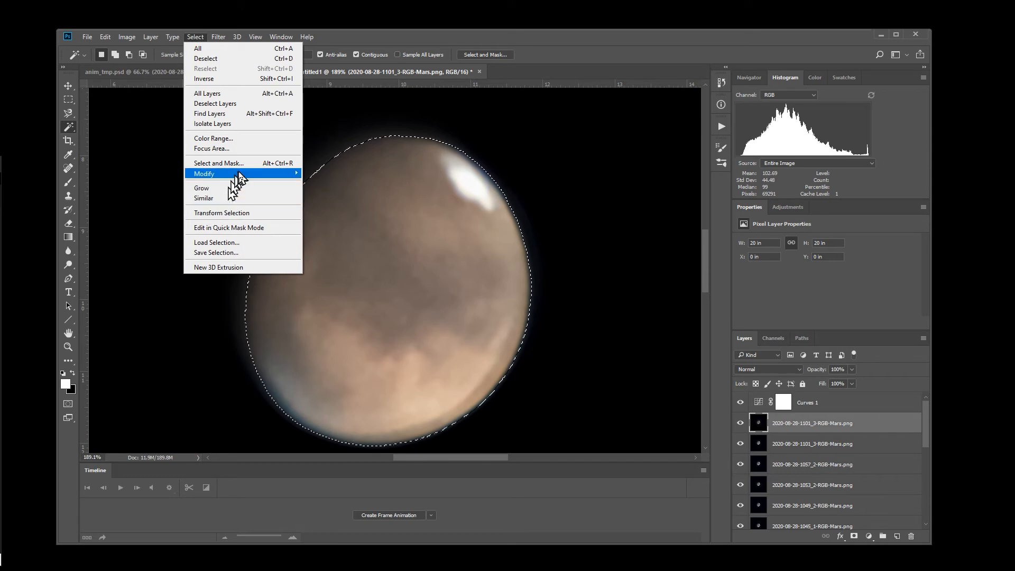
mouse_move(254, 174)
left_click(313, 213)
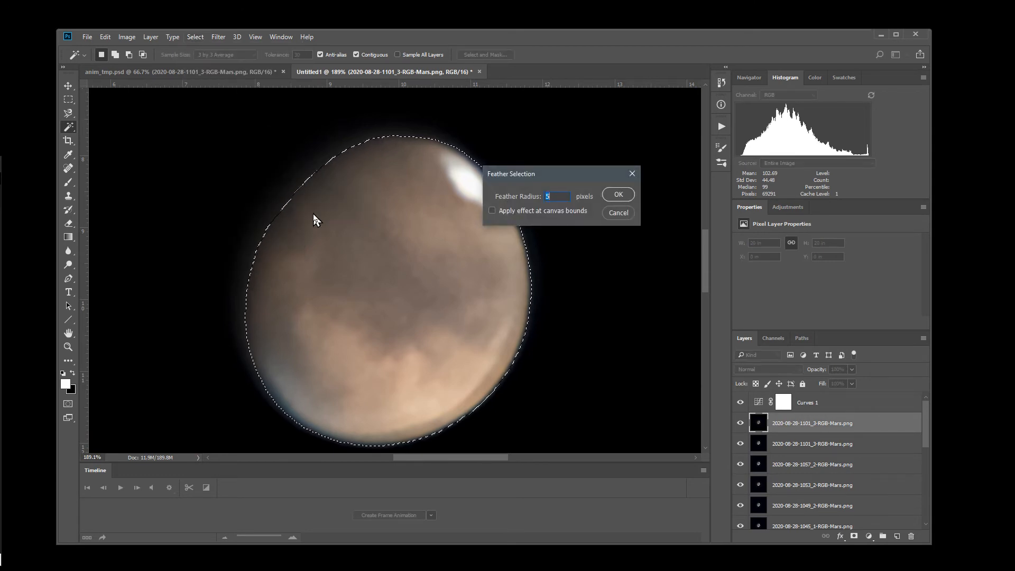
key("Return")
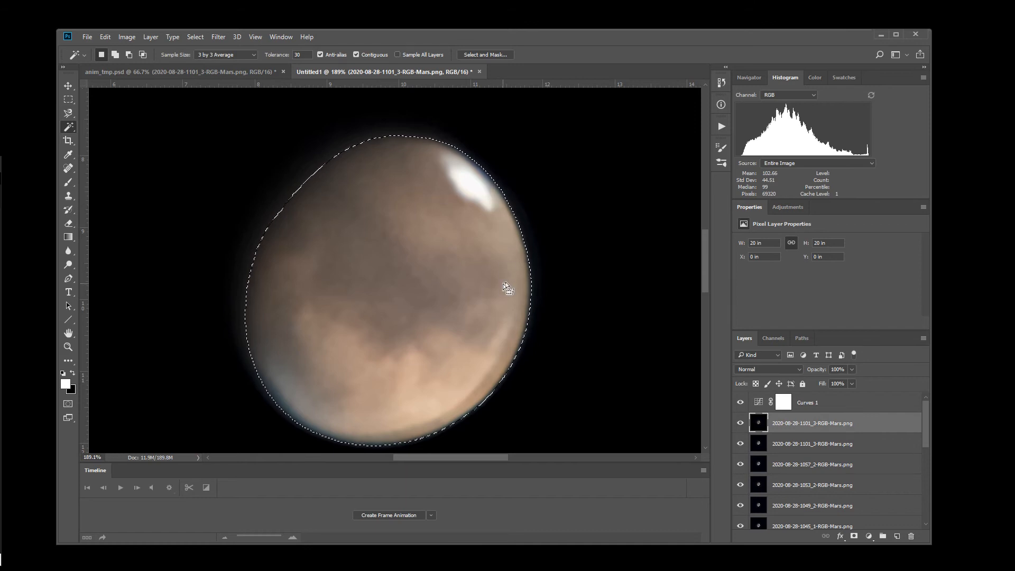
scroll(476, 349, "down", 2)
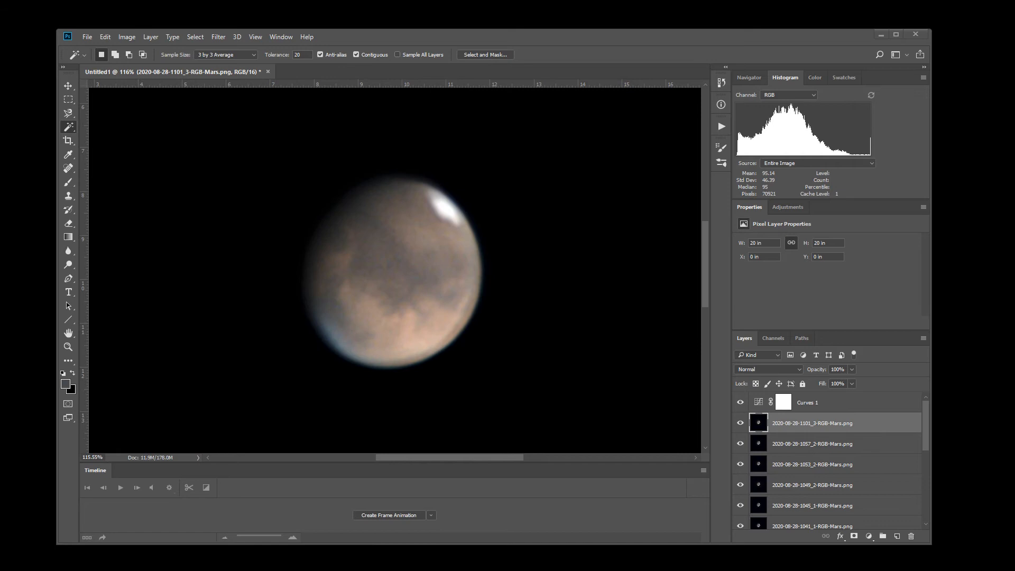
left_click(581, 355)
left_click(740, 424)
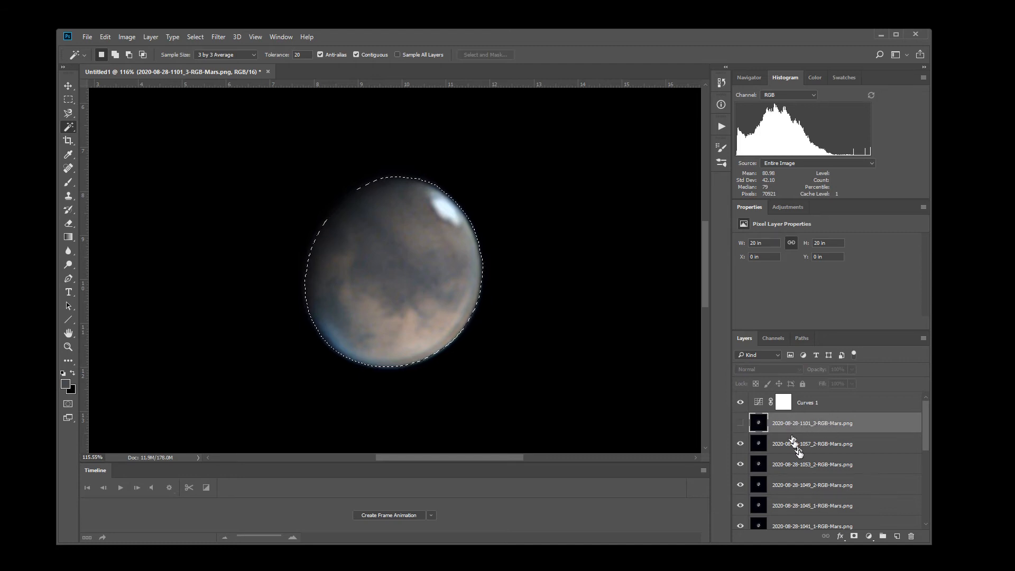
left_click(813, 447)
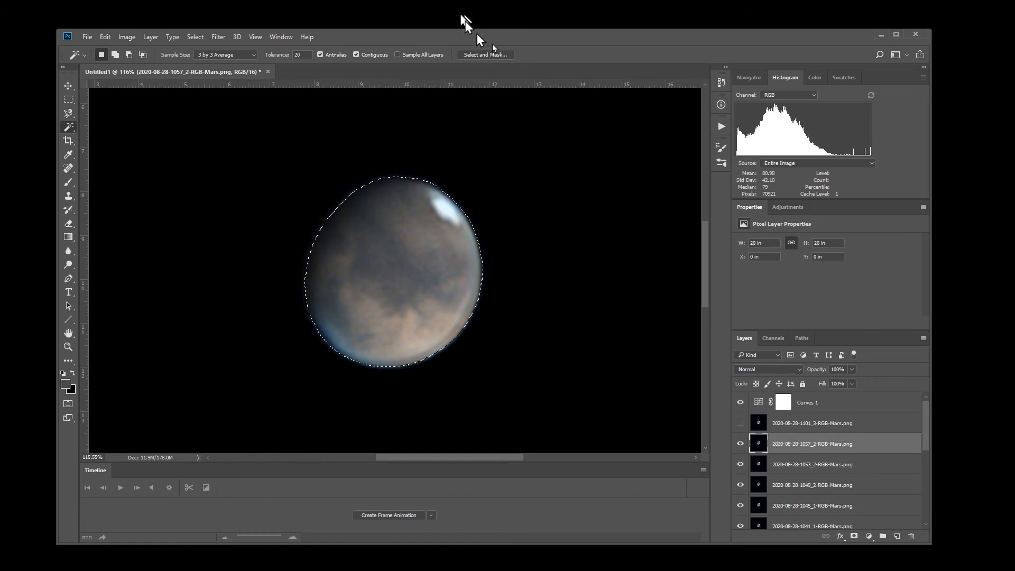
Create a new action named "match color" in the Anim Demo set and start recording it
left_click(721, 126)
left_click(677, 287)
type("match color")
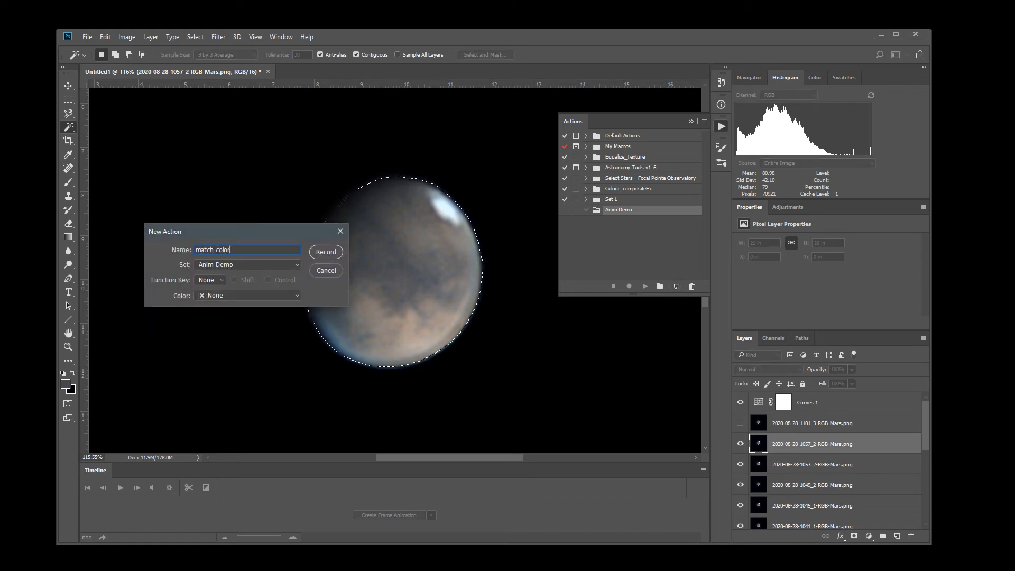
key("Return")
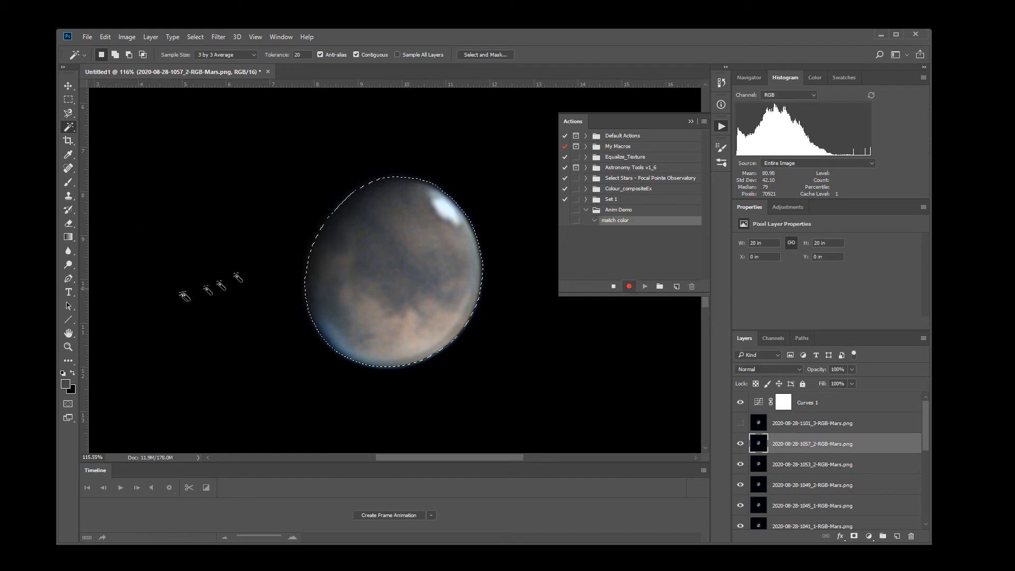
left_click(127, 37)
mouse_move(214, 64)
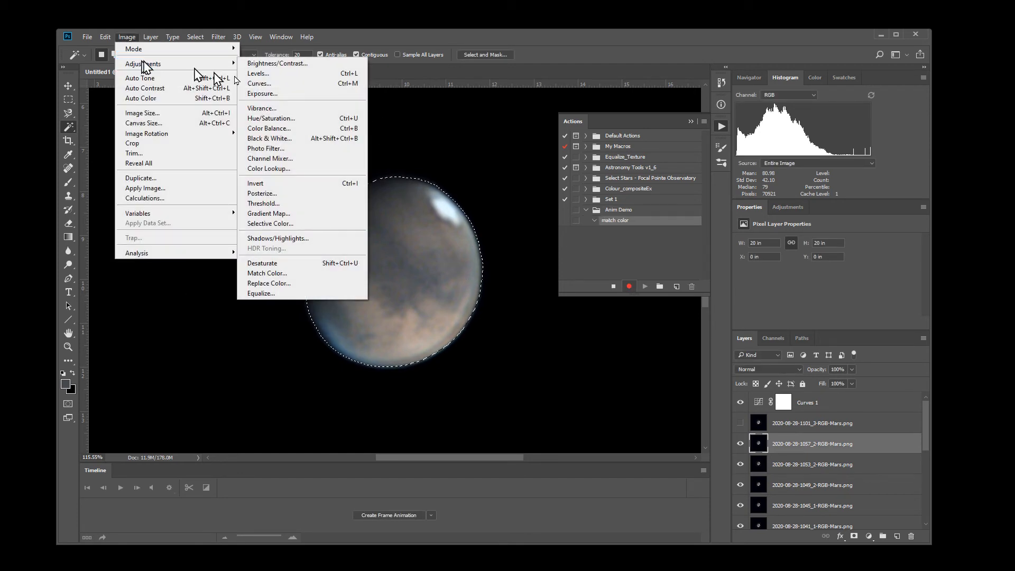
left_click(270, 273)
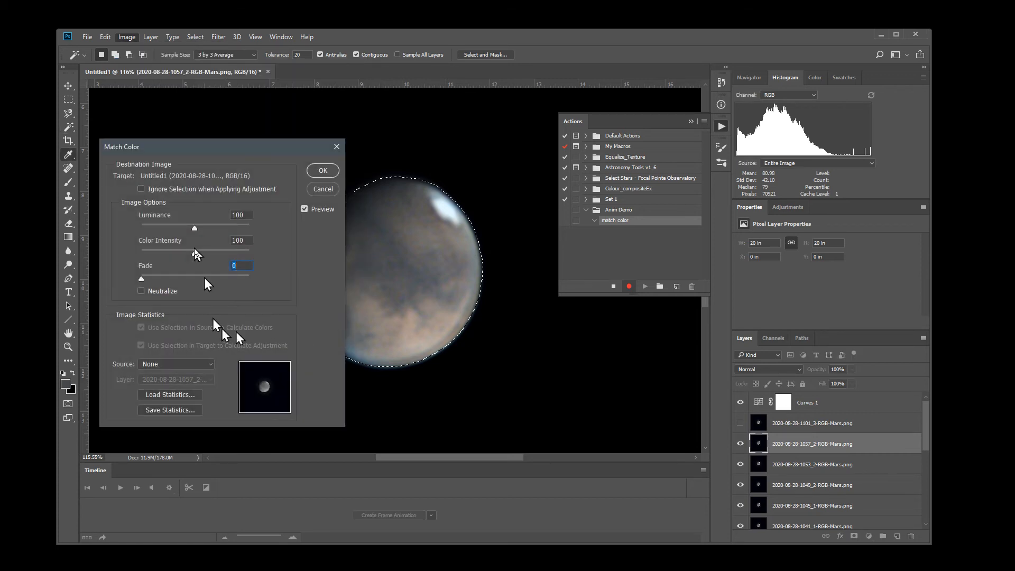
left_click(172, 365)
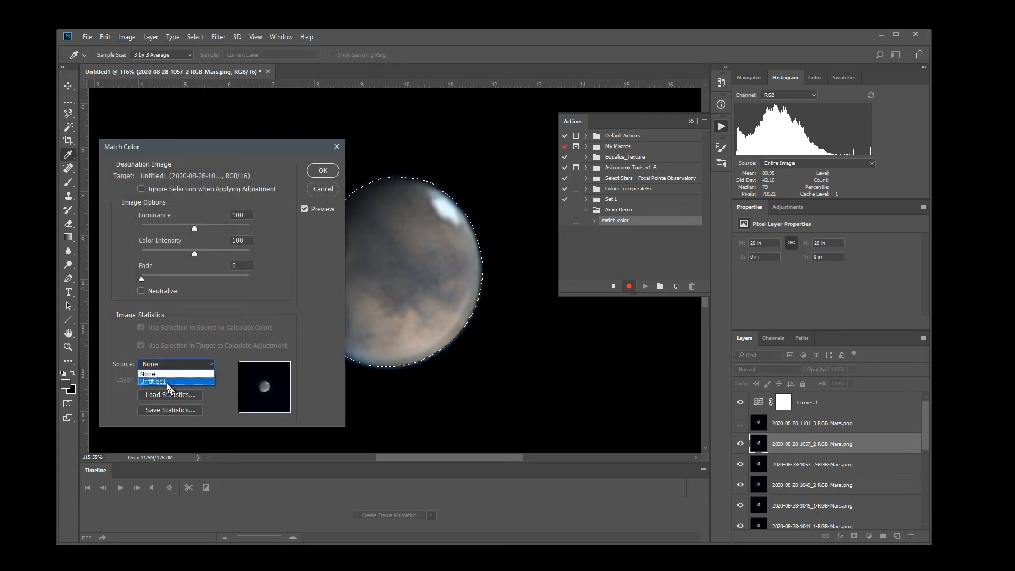
left_click(163, 381)
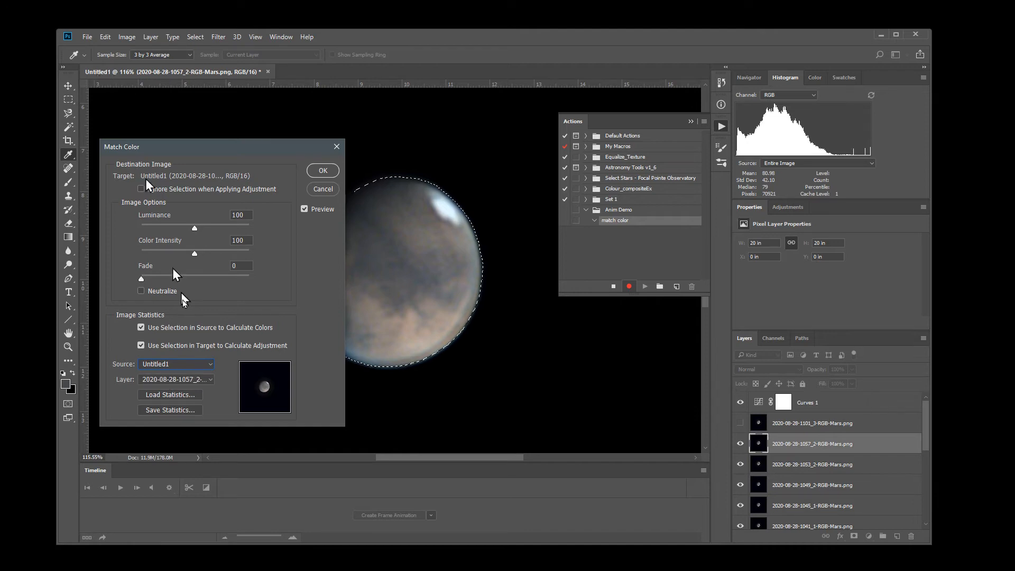
left_click(164, 380)
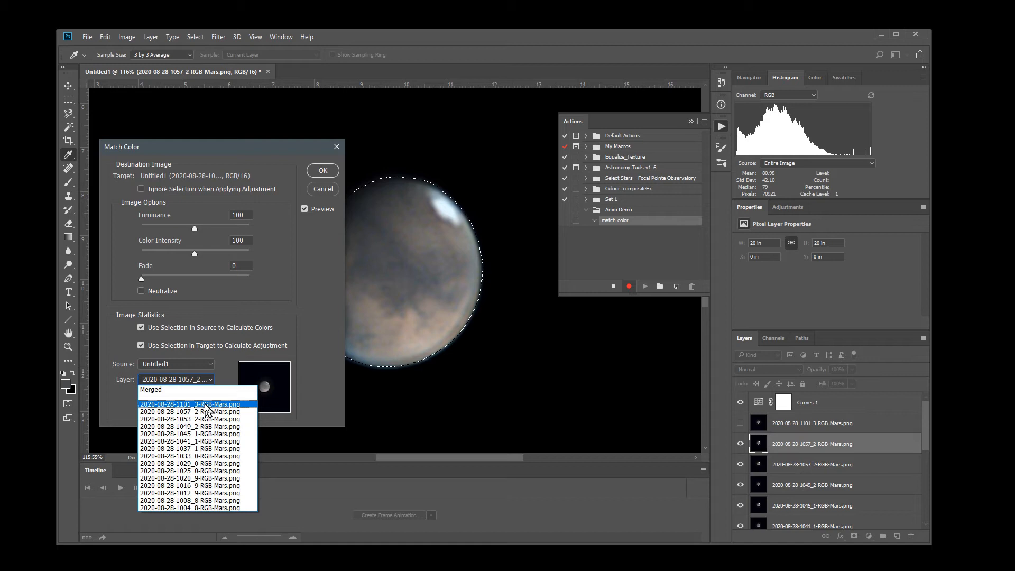
left_click(181, 404)
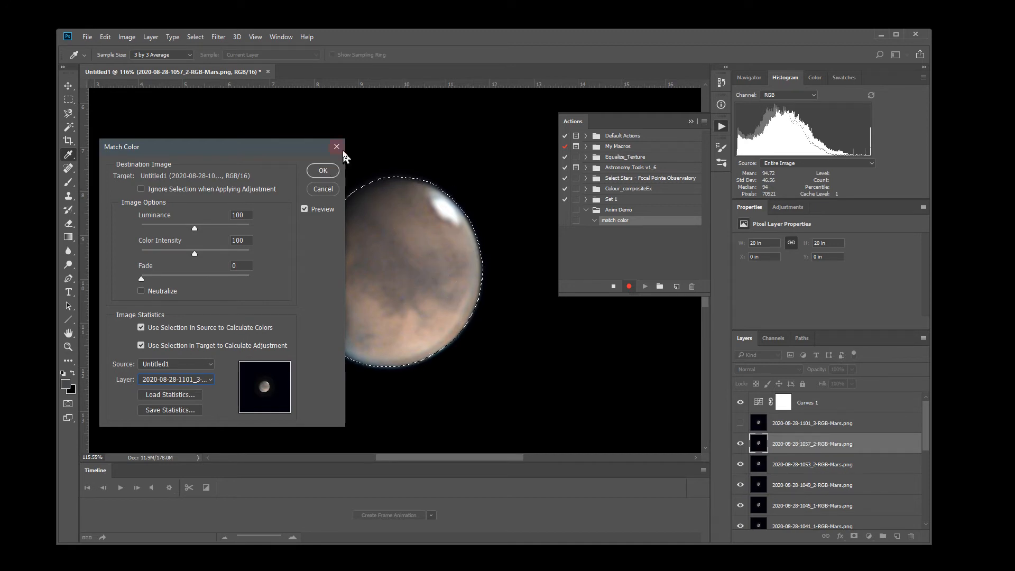
left_click(324, 171)
key("w")
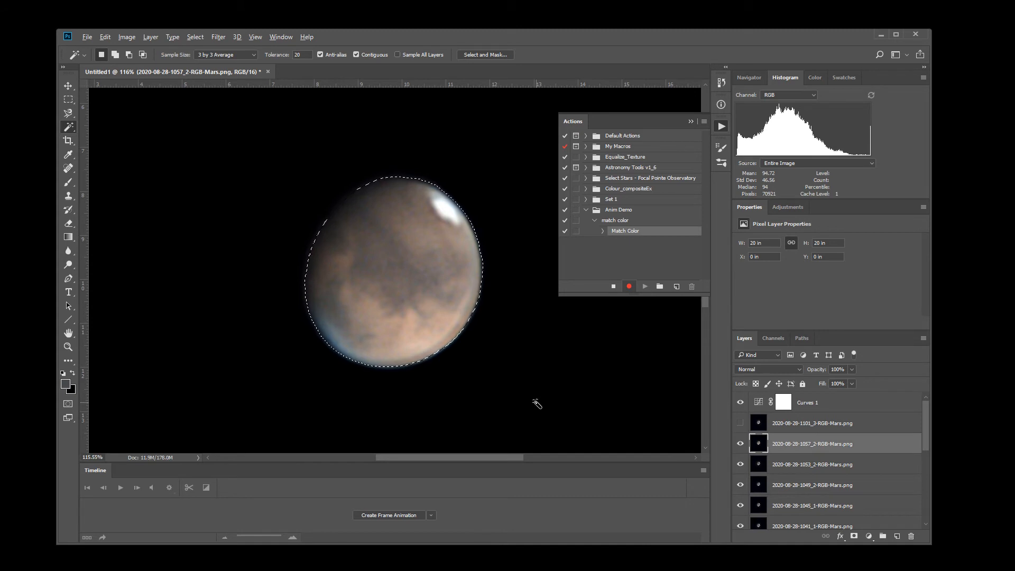
Finish recording the action with a move to the next layer down, and show the 1101_3 layer again
key("alt+bracketleft")
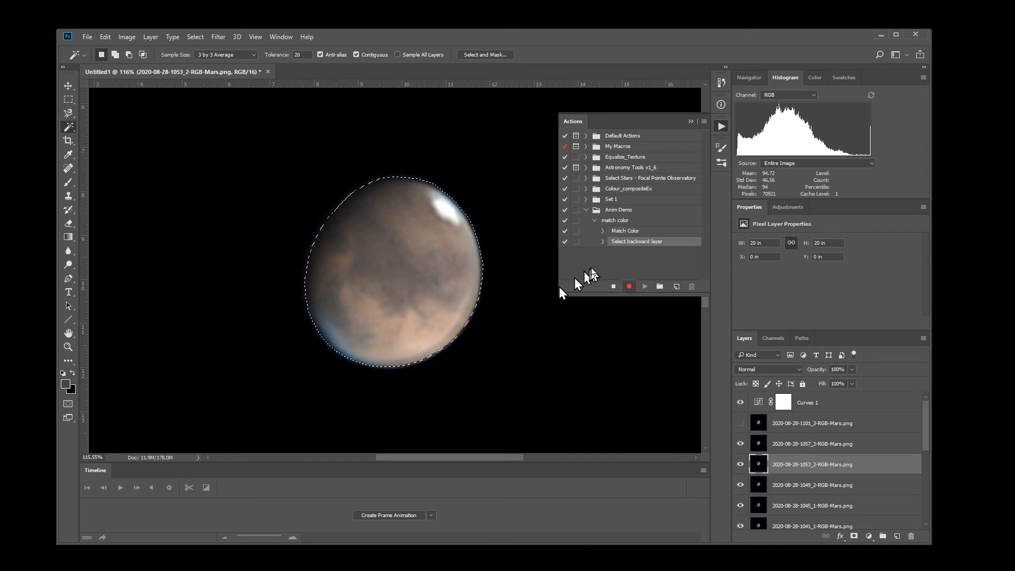
left_click(614, 286)
left_click(741, 424)
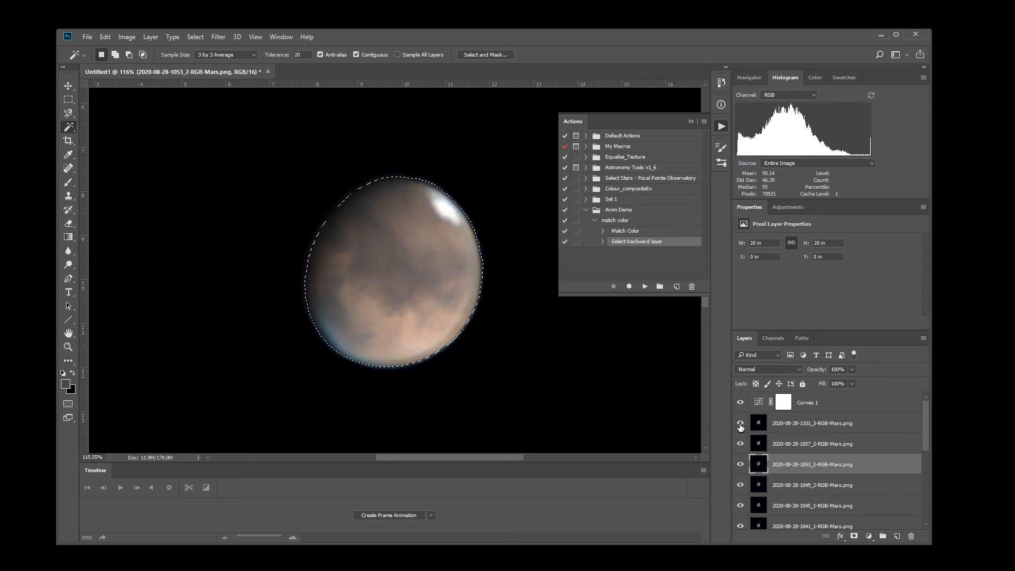
key("alt+bracketright")
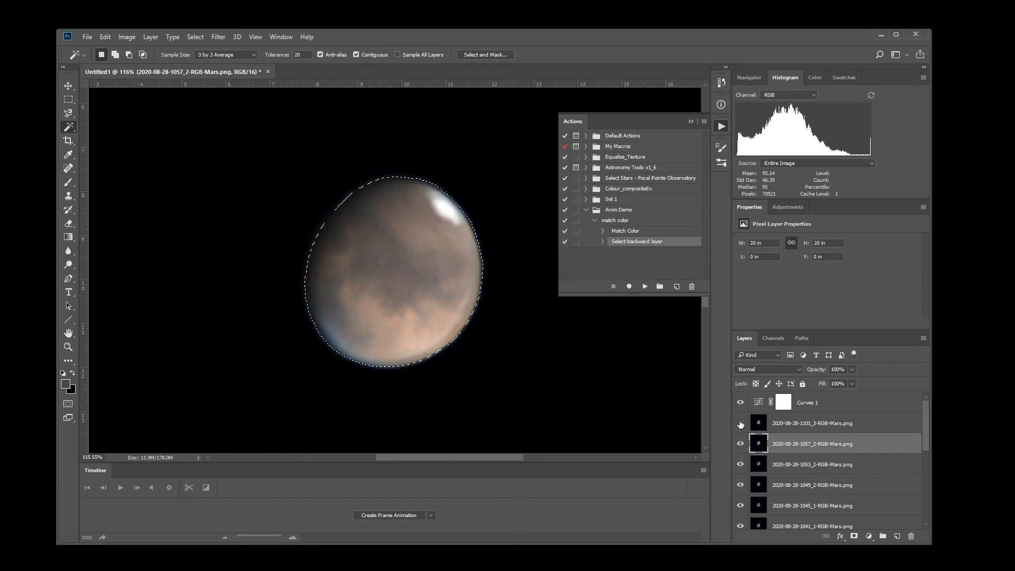
left_click(740, 422)
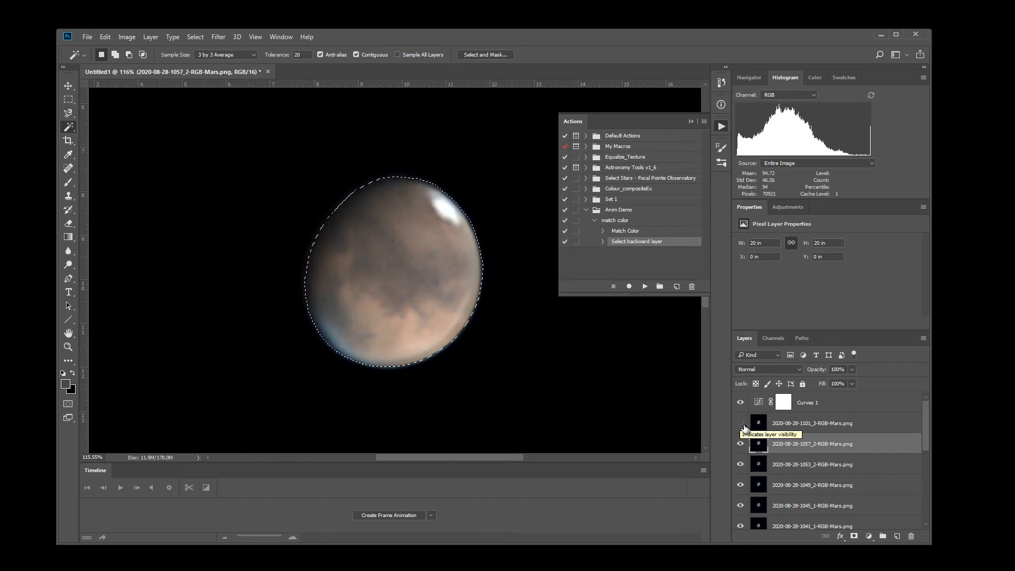
left_click(739, 426)
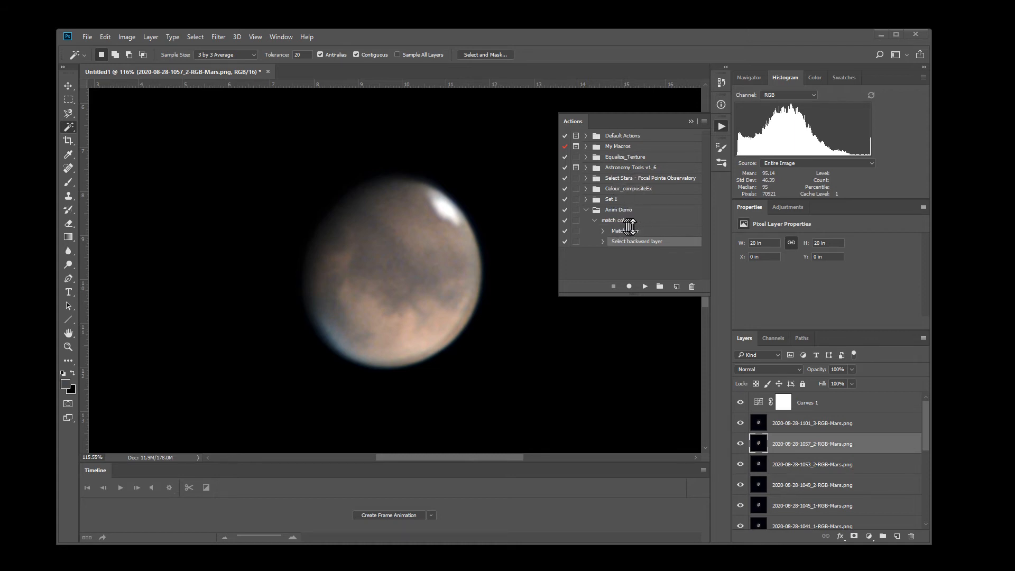
left_click(795, 464)
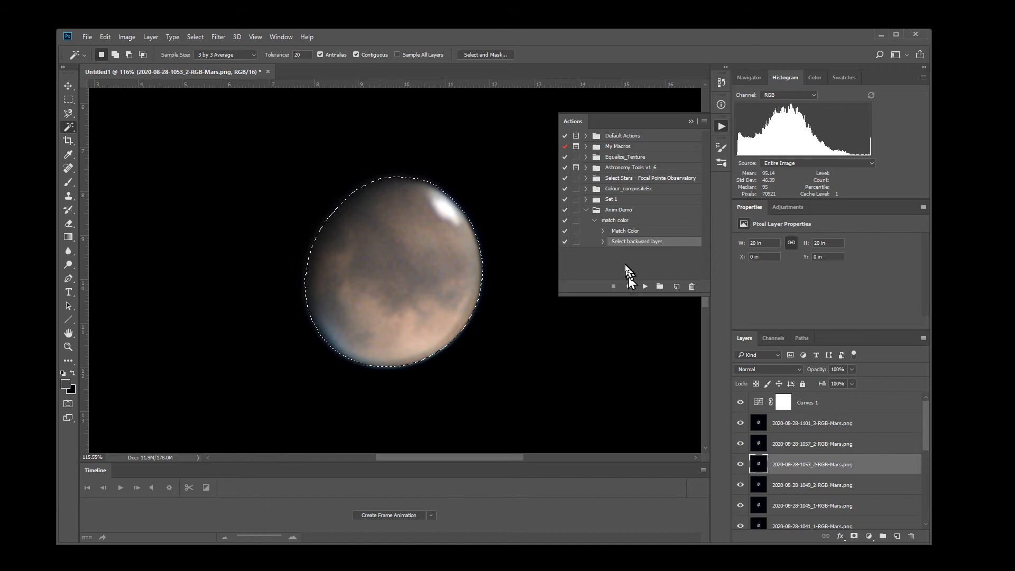
left_click(621, 221)
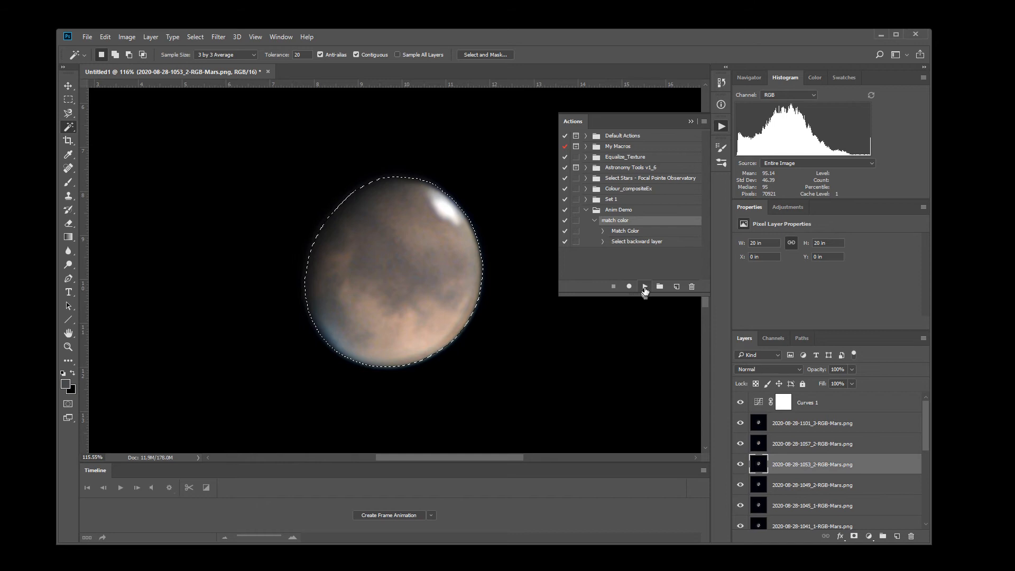
left_click(646, 286)
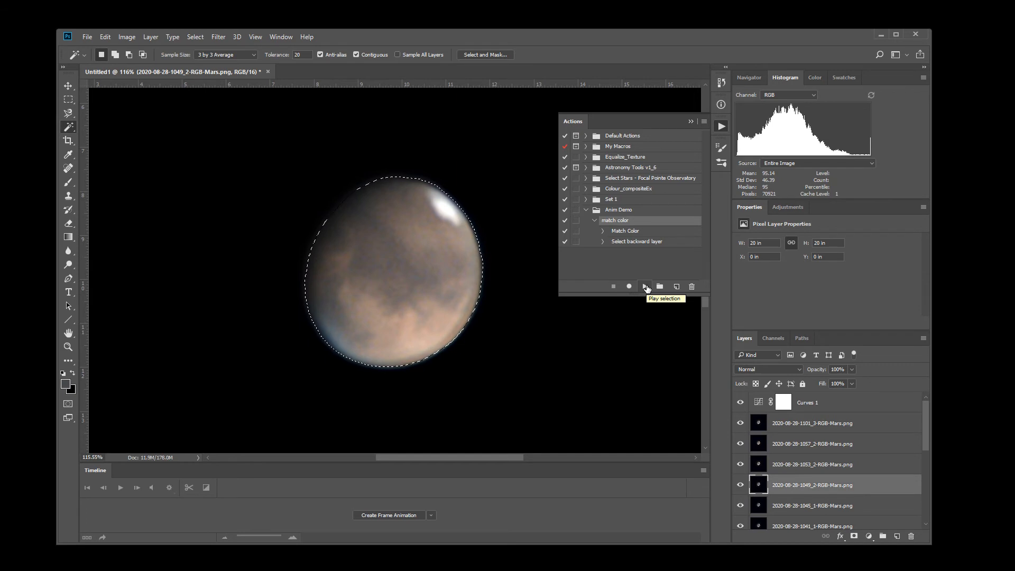
left_click(646, 287)
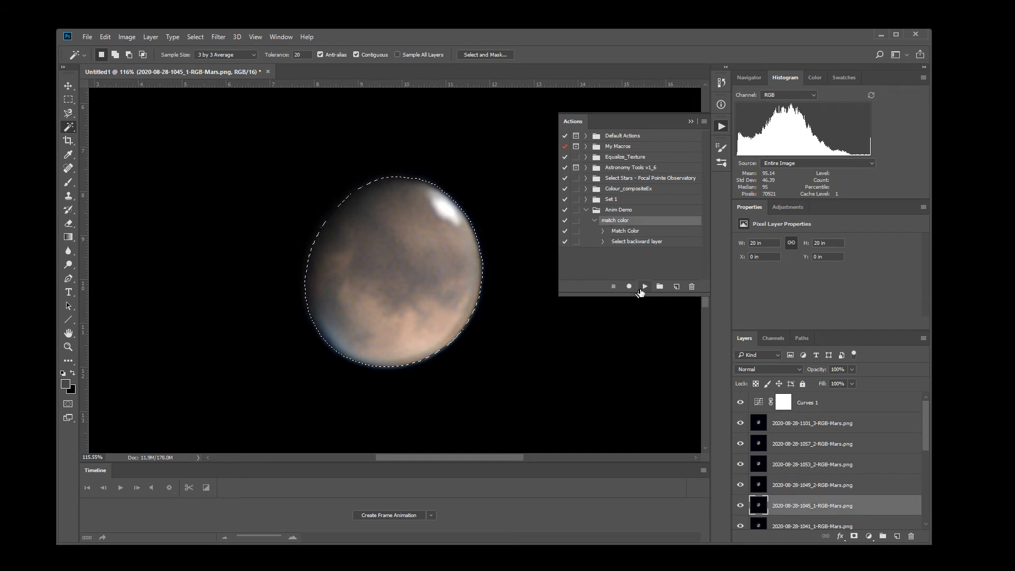
left_click(644, 287)
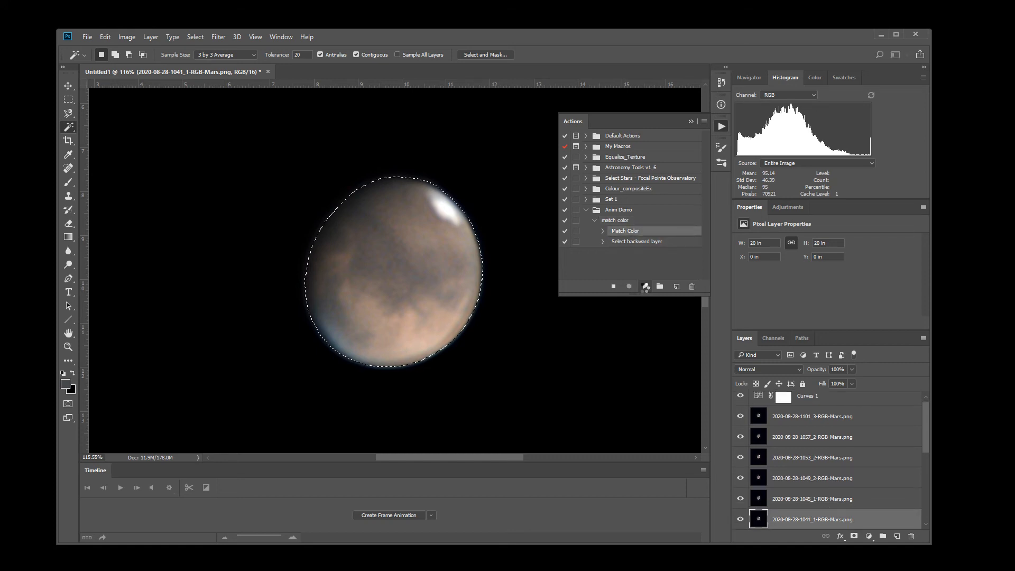
left_click(644, 287)
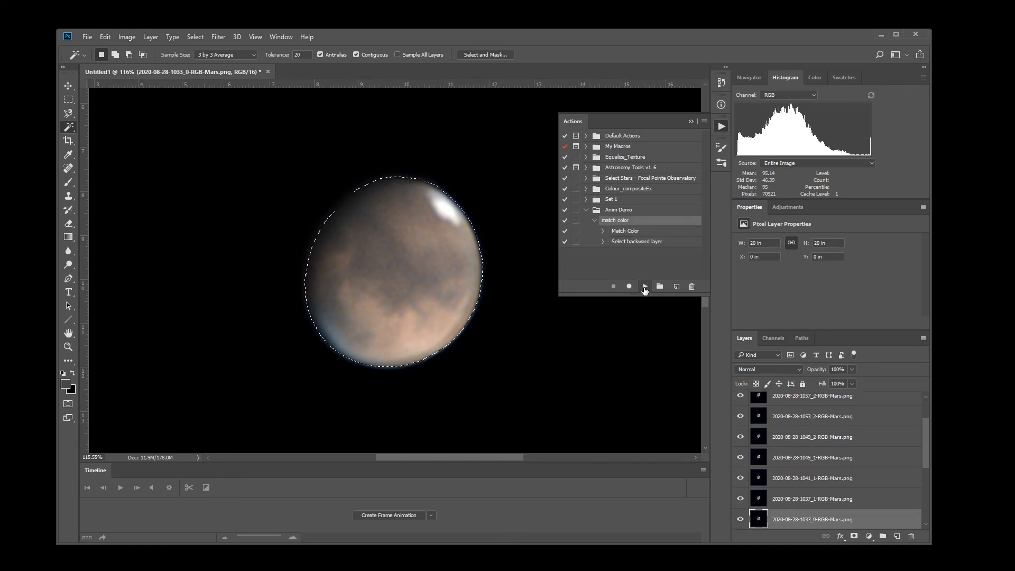
left_click(645, 287)
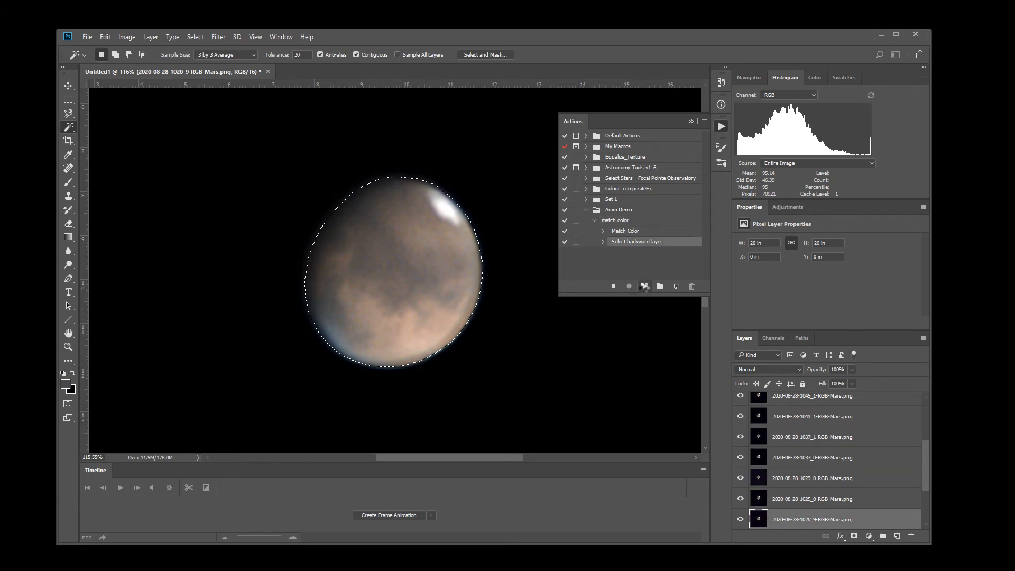
left_click(645, 287)
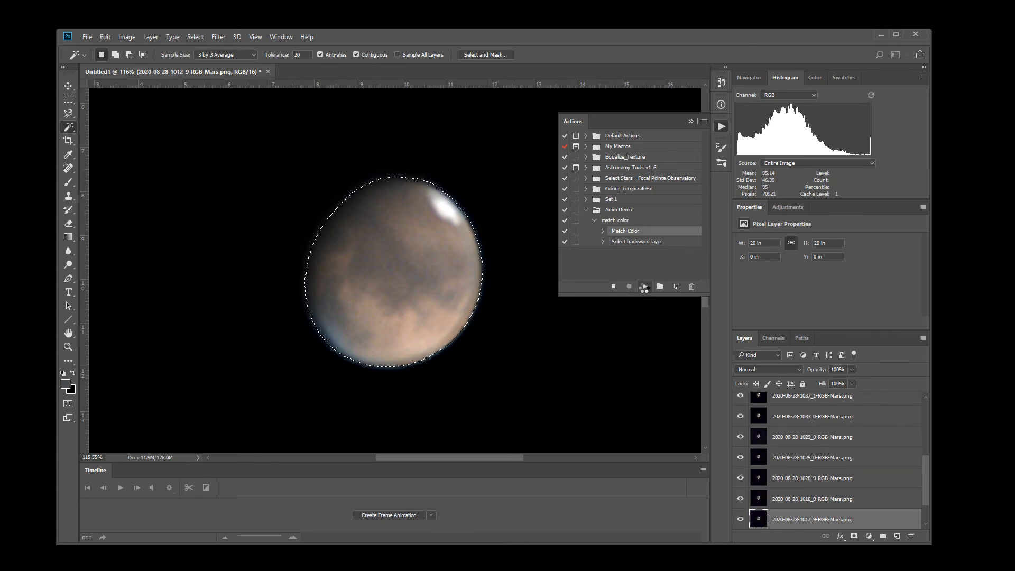
left_click(645, 287)
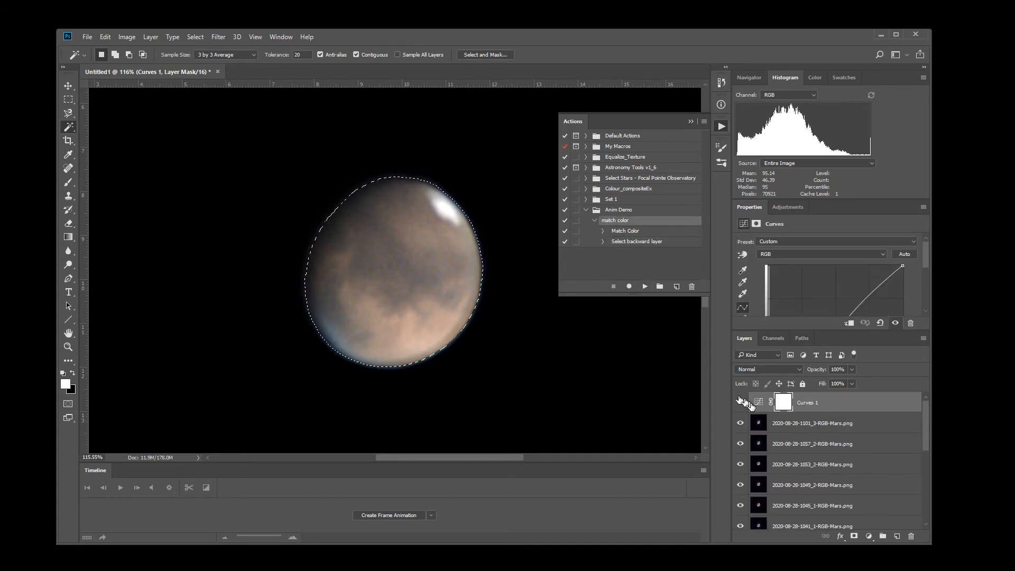
Isolate individual Mars layers in turn to compare their colour and contrast, and restore the visibility of all layers
left_click(741, 426, "alt")
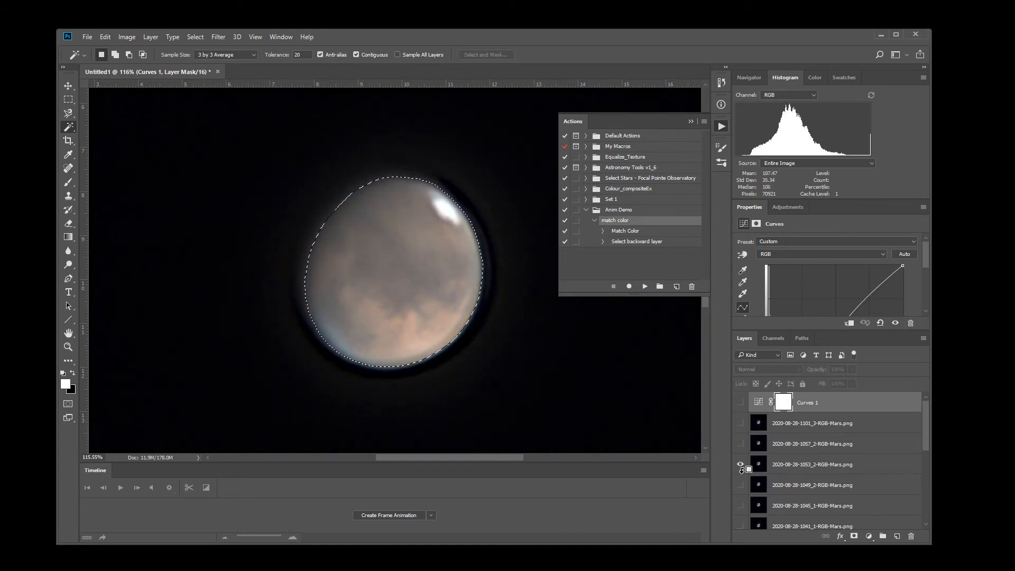
left_click(740, 484, "alt")
left_click(740, 425, "alt")
left_click(740, 425, "alt")
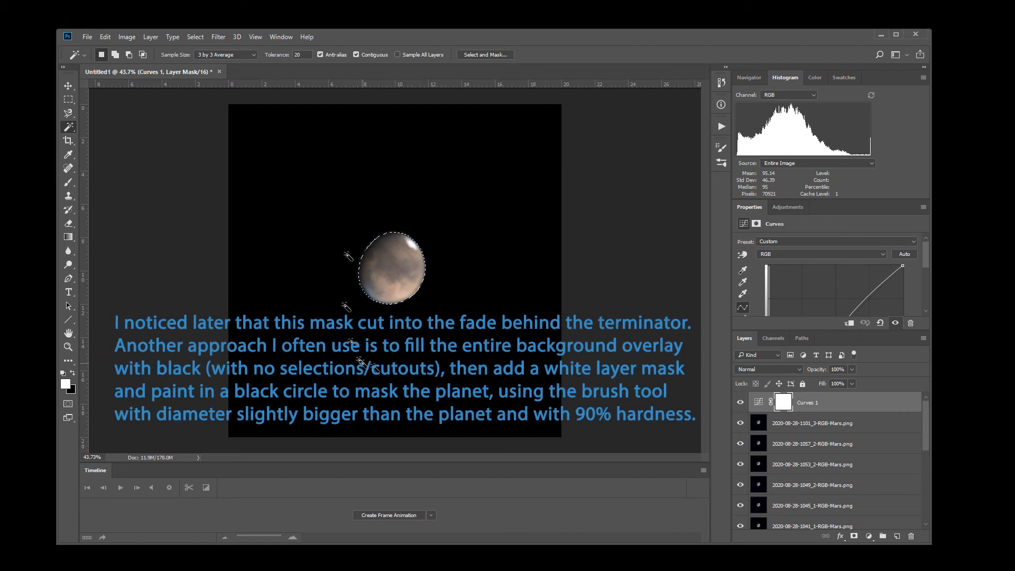
Expand the selection around the planet by 10 pixels
left_click(196, 37)
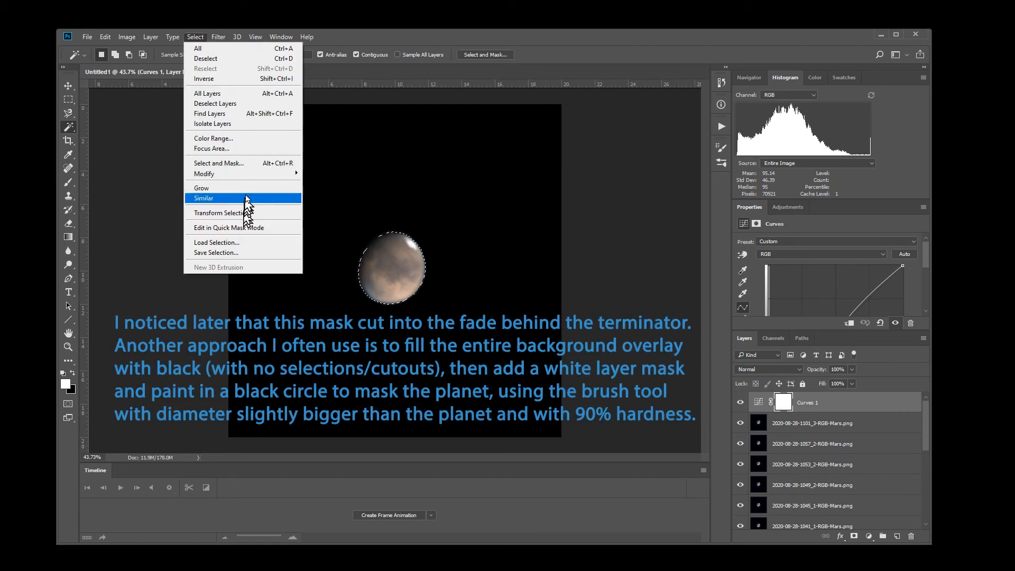
mouse_move(267, 175)
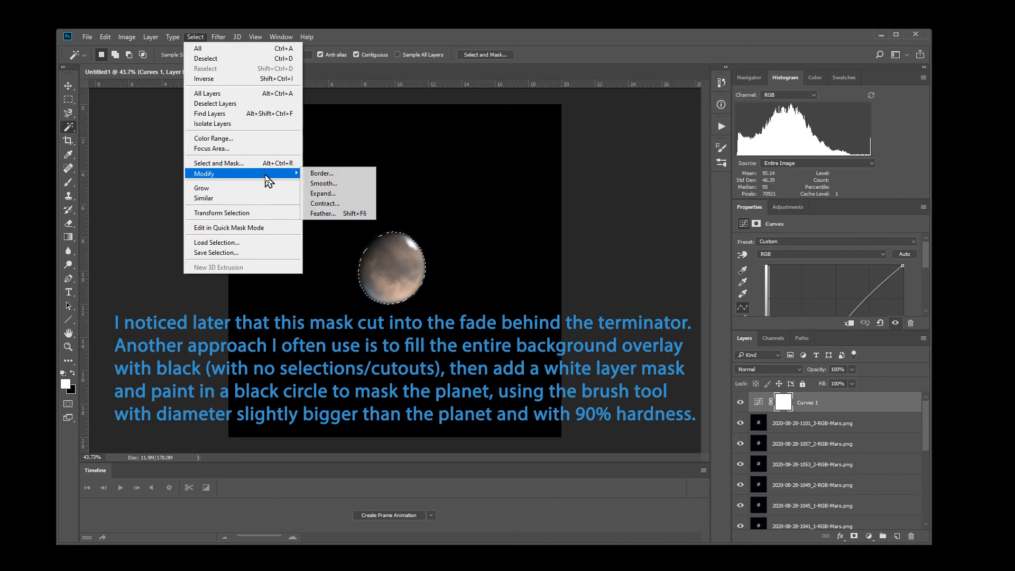
left_click(336, 194)
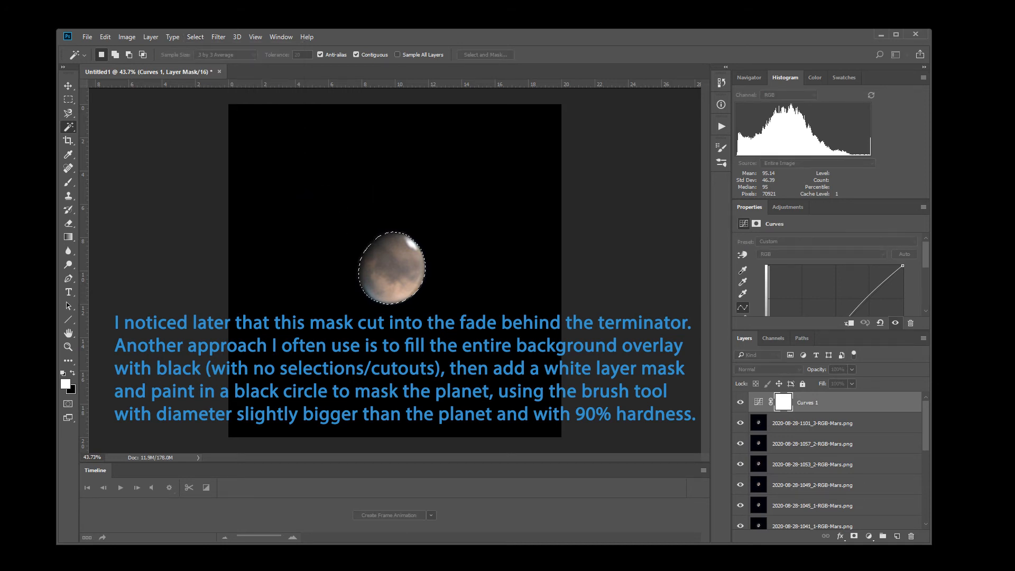
left_click_drag(68, 159, 223, 182)
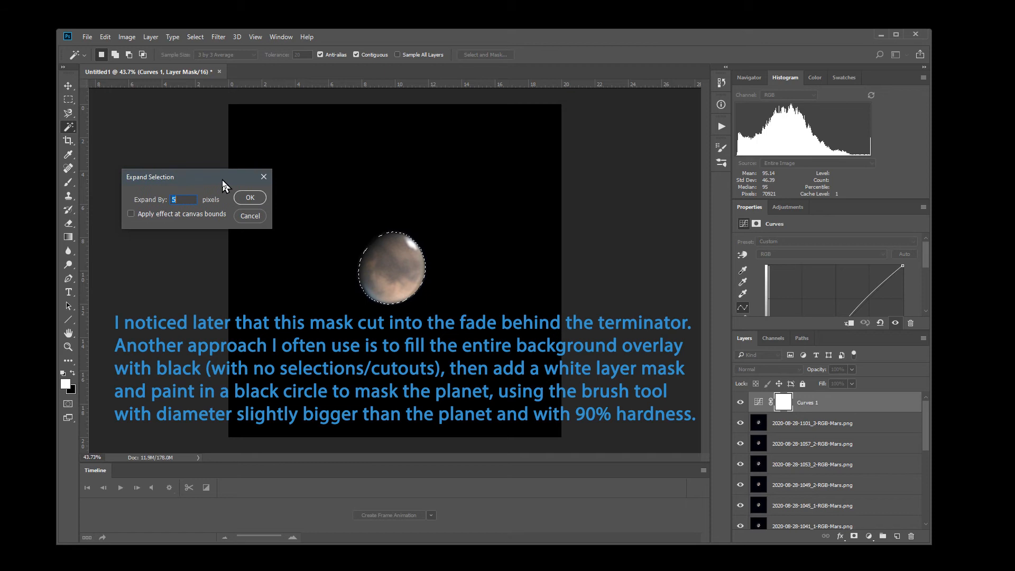
type("10")
key("Return")
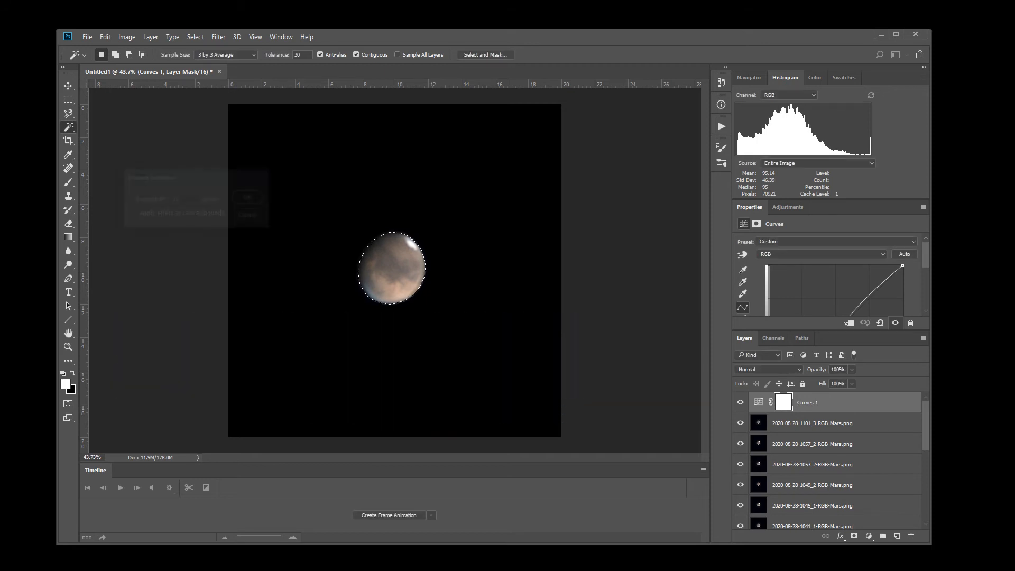
Feather the expanded planet selection with a radius of 8 pixels
scroll(414, 273, "up", 1)
scroll(414, 273, "up", 9)
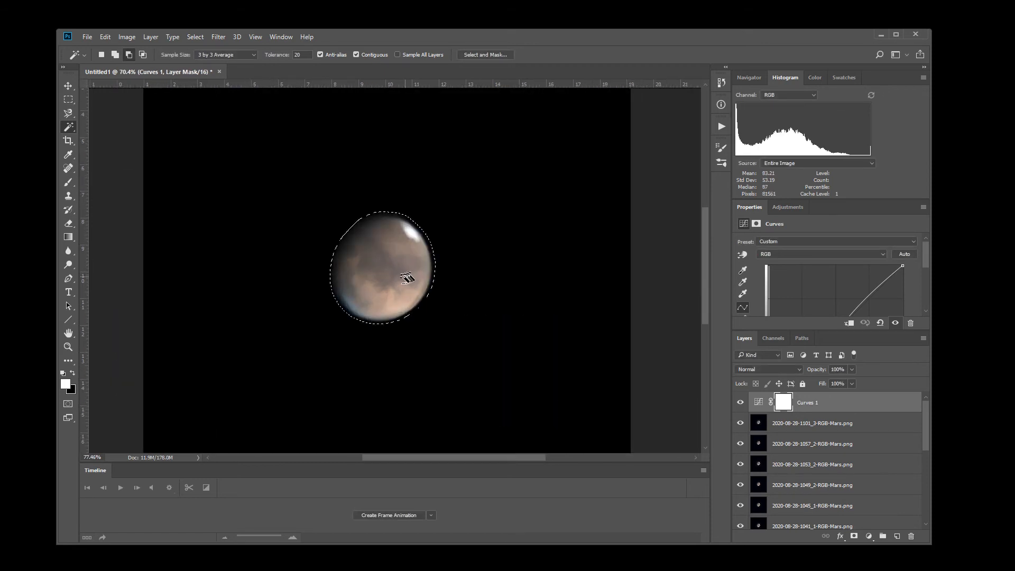
left_click(195, 37)
mouse_move(249, 175)
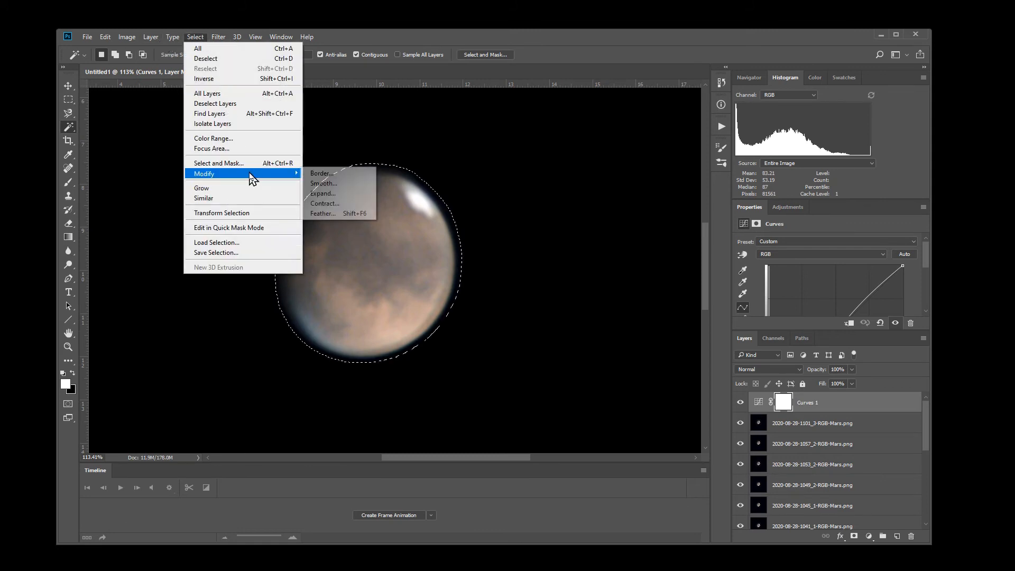
left_click(331, 214)
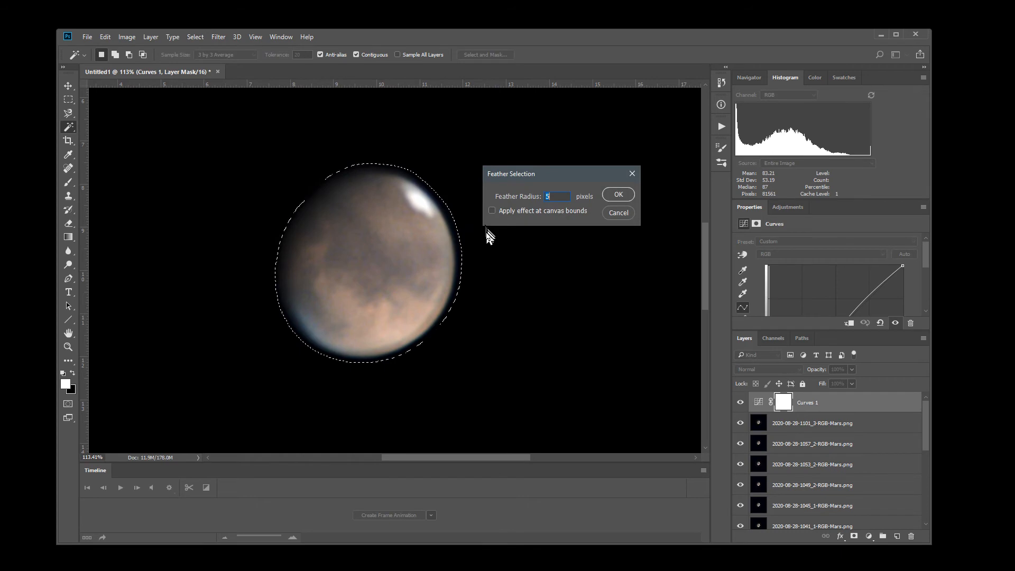
type("8")
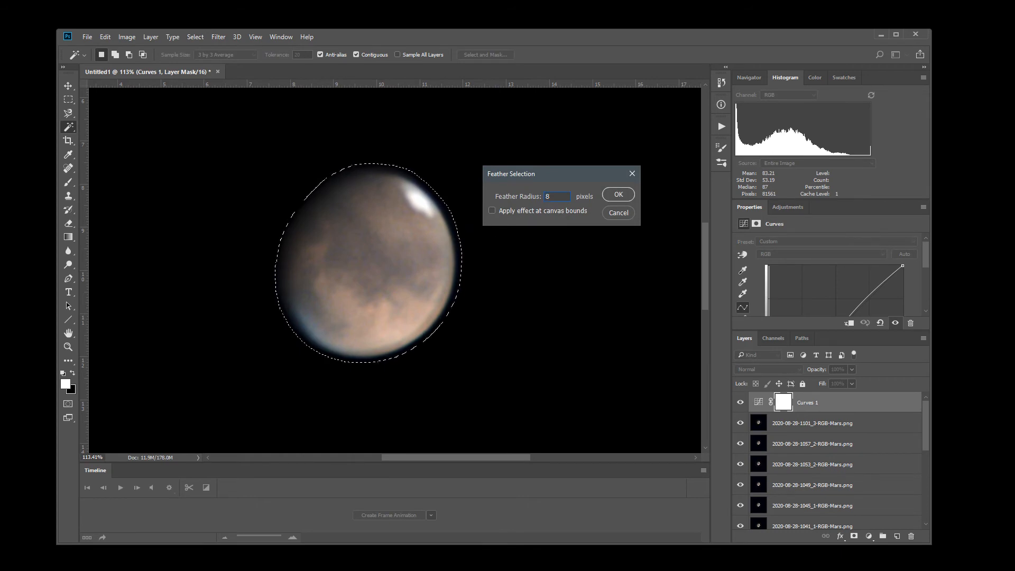
key("Return")
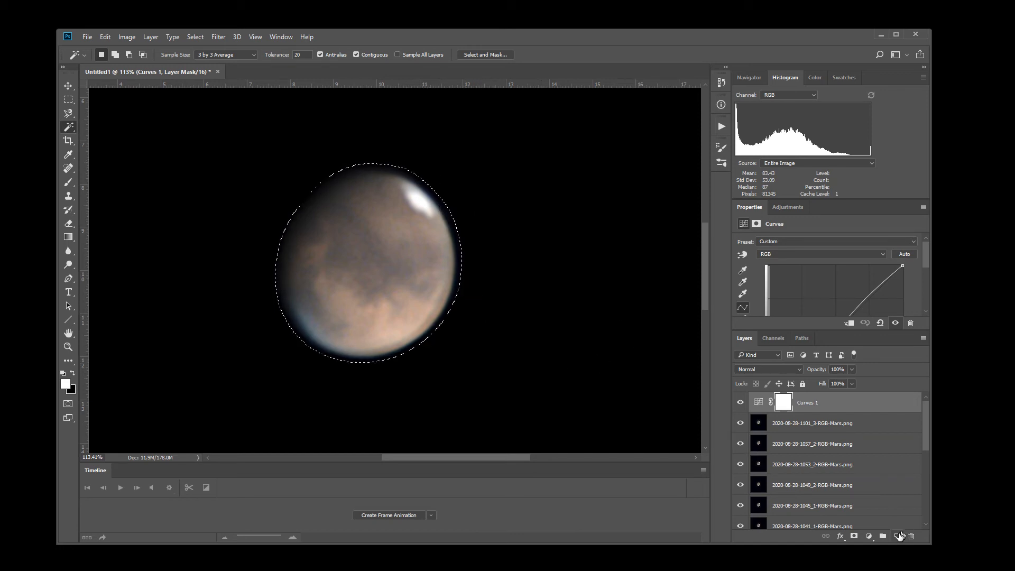
Add a new empty layer above Curves 1 and invert the selection to cover the background around the planet
left_click(898, 537)
scroll(520, 336, "down", 5)
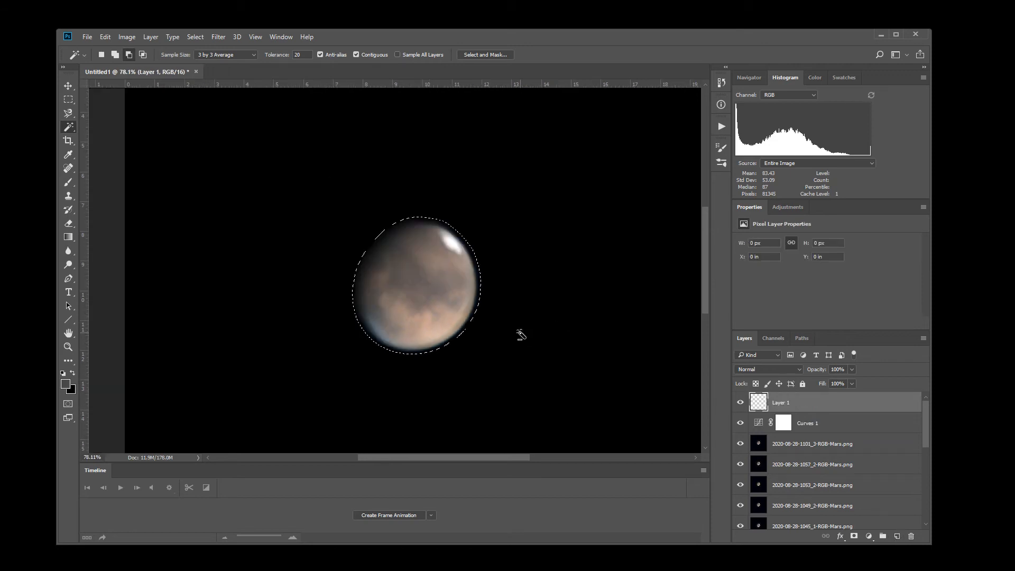
scroll(519, 338, "down", 1)
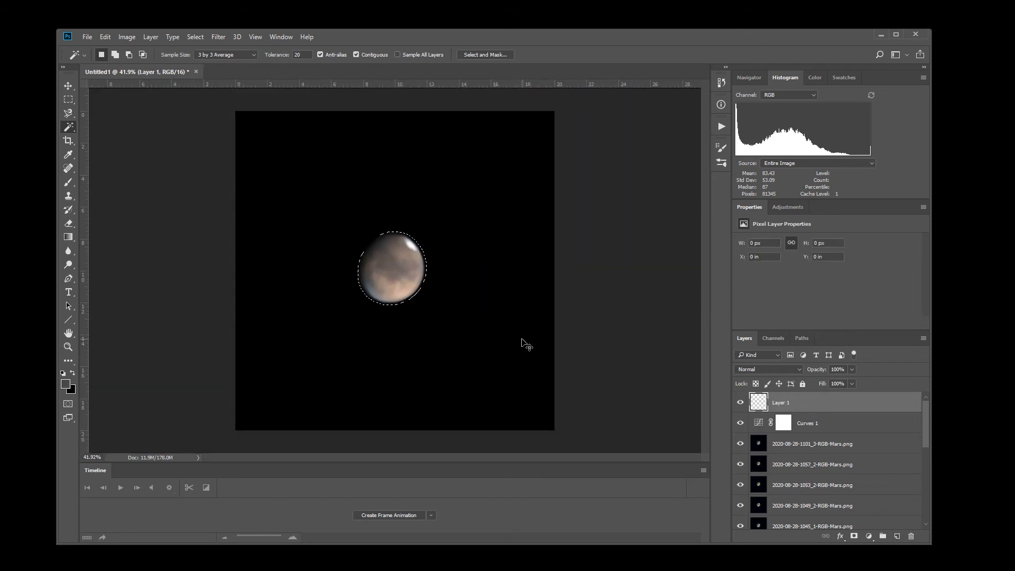
key("ctrl+shift+i")
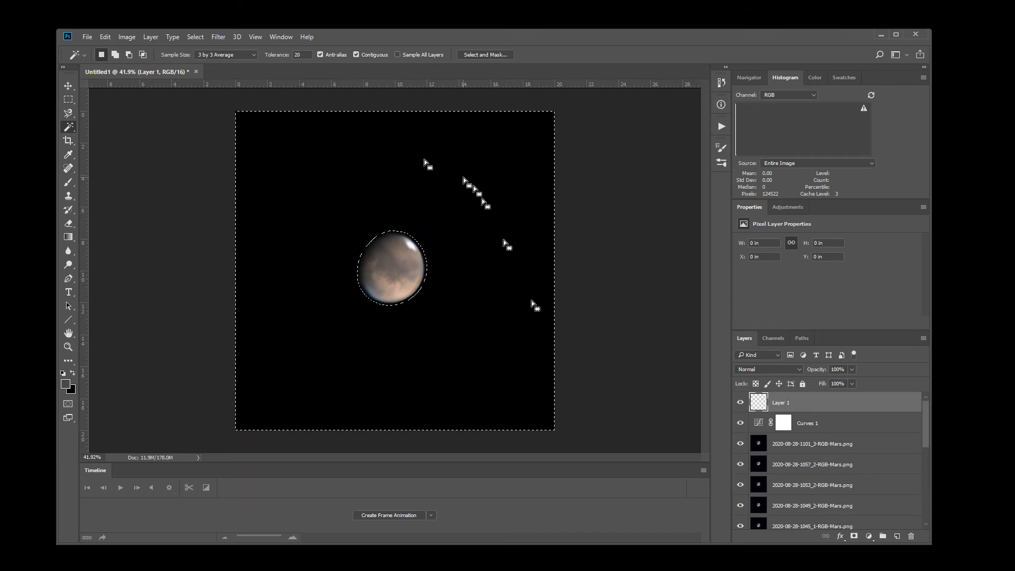
Fill the selected background on Layer 1 with black, using Normal mode at 100% opacity
left_click(105, 37)
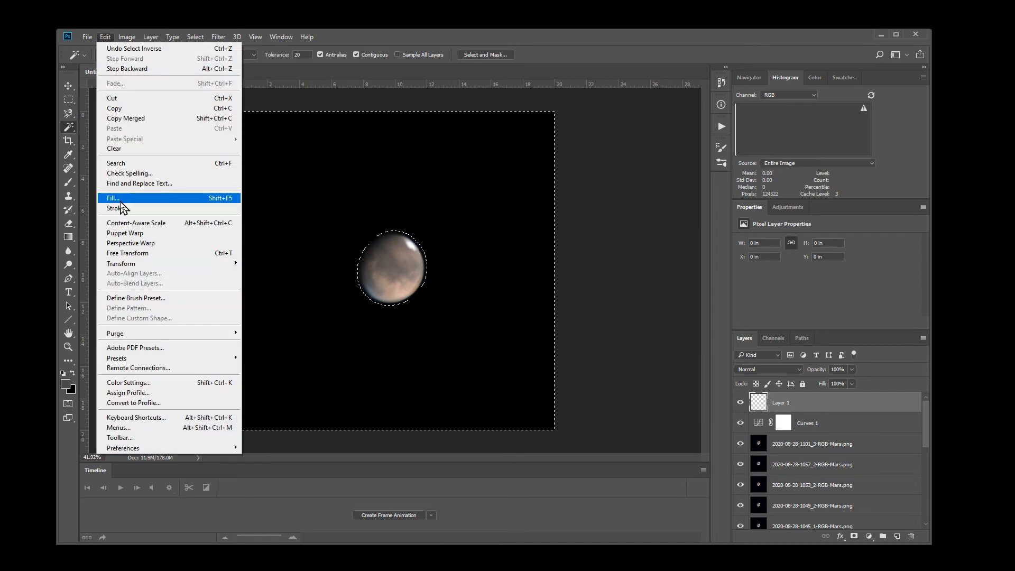
left_click(119, 201)
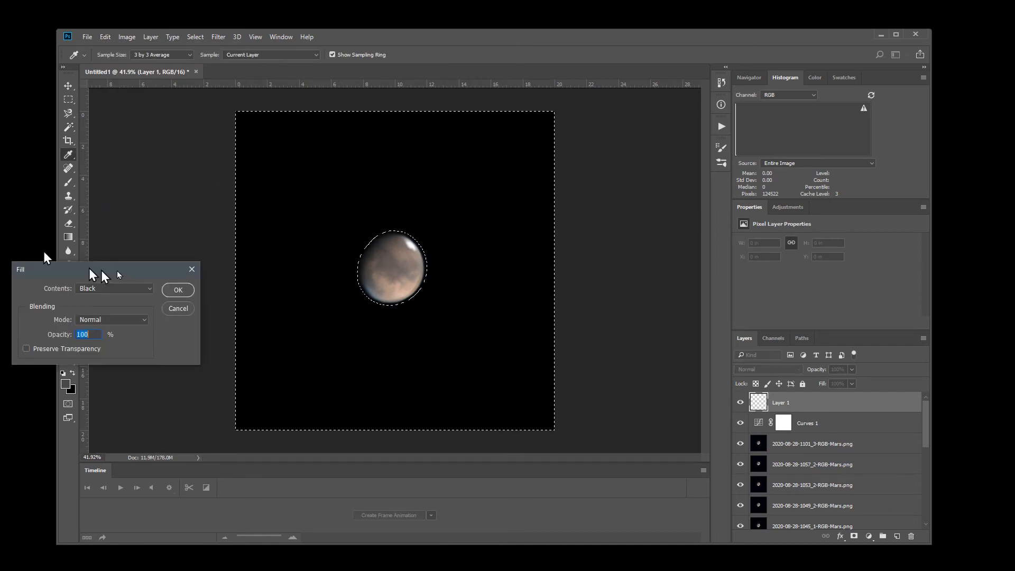
left_click_drag(120, 274, 163, 272)
left_click(228, 281)
key("w")
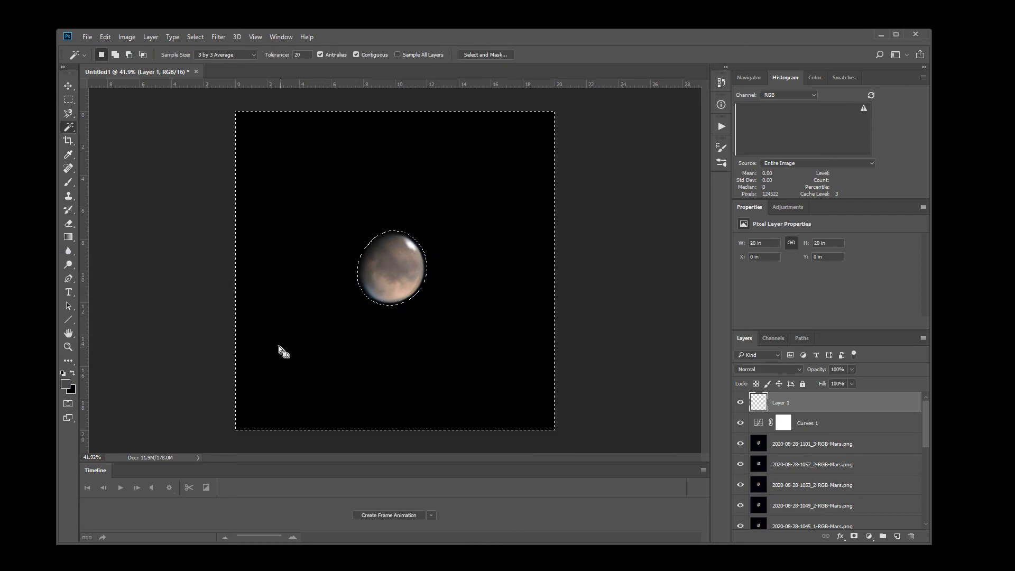
Clear the selection and check the planet's edge up close with Layer 1 and the Curves 1 layer hidden
scroll(386, 285, "up", 4)
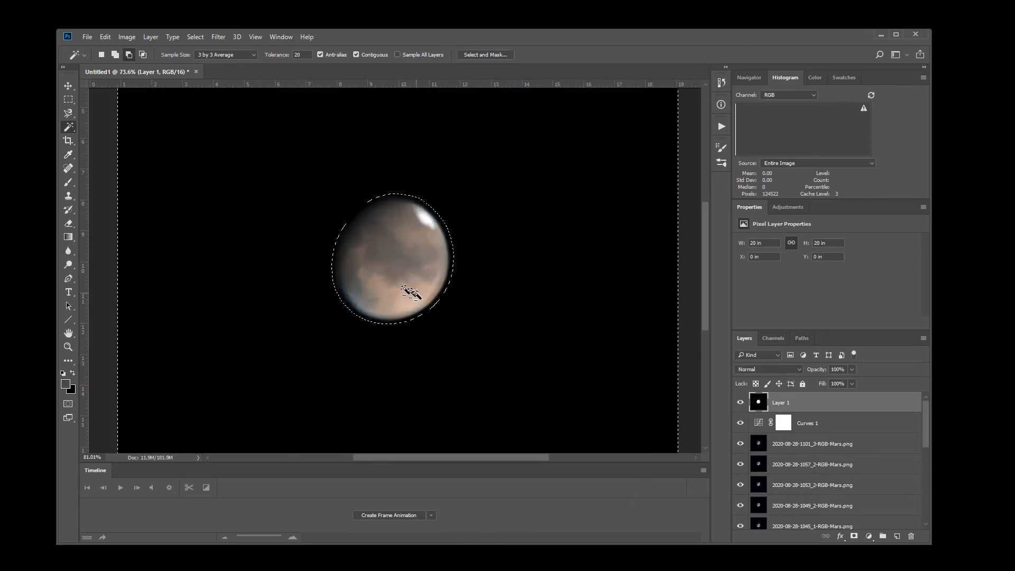
scroll(412, 293, "up", 3)
scroll(553, 335, "up", 2)
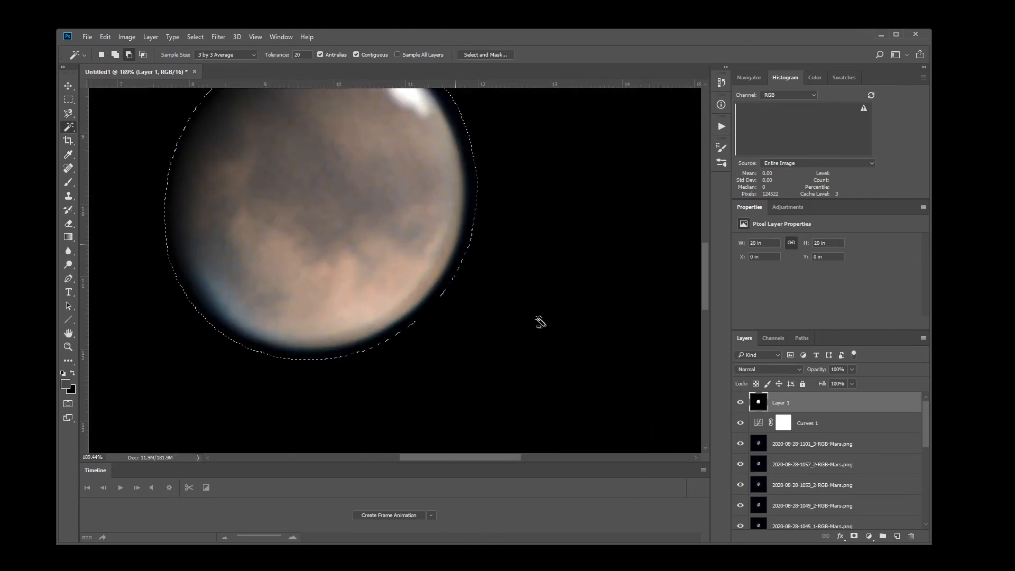
scroll(540, 322, "up", 2)
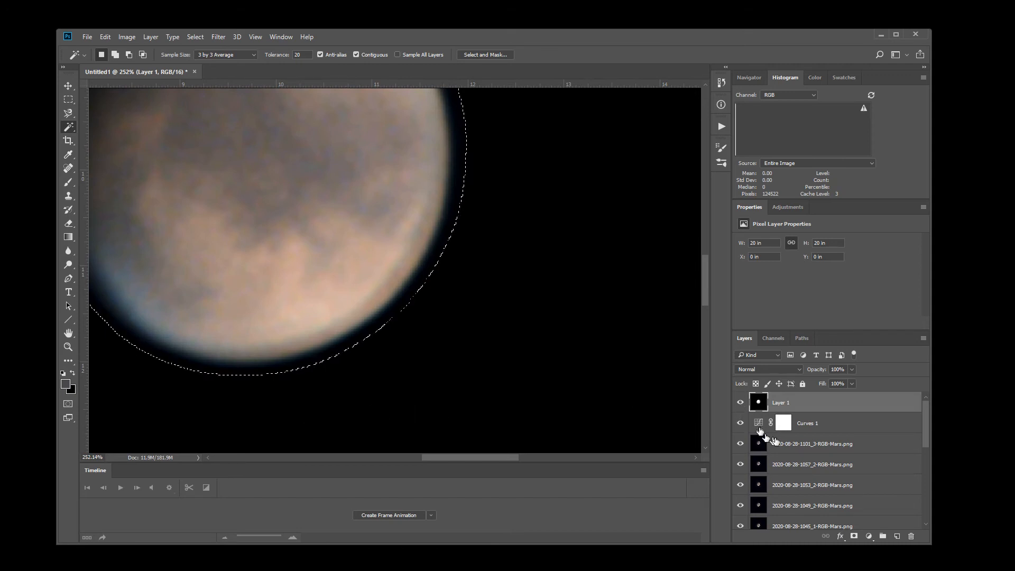
left_click(740, 404)
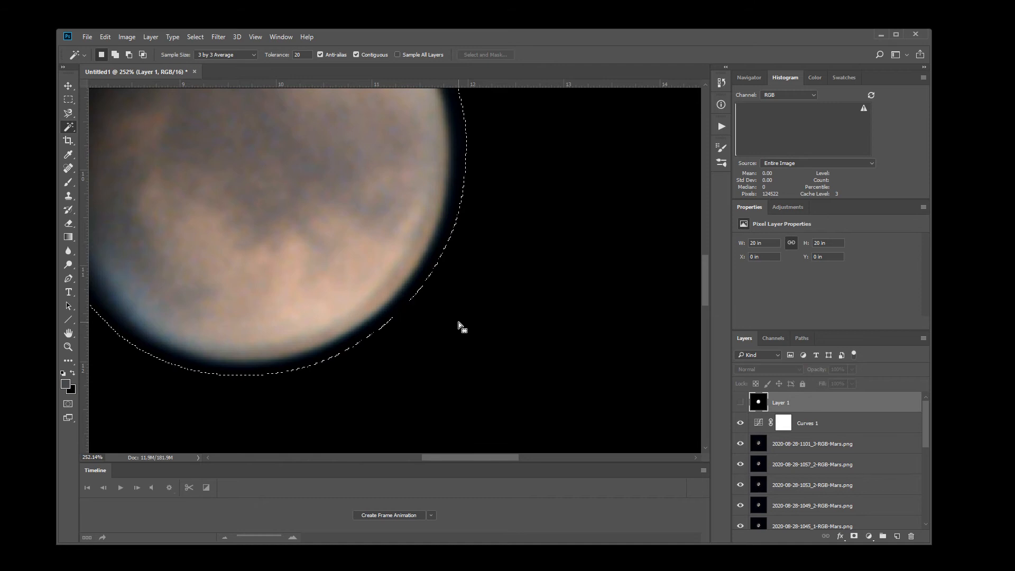
key("ctrl+d")
left_click(741, 425)
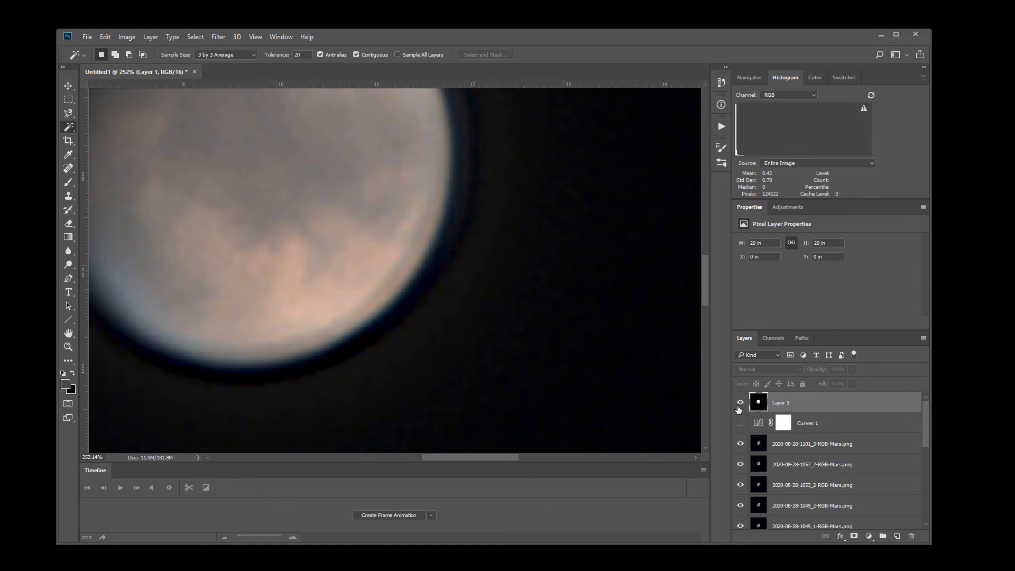
Make Layer 1 and the Curves 1 layer visible again and view the whole planet against the black background
left_click(740, 404)
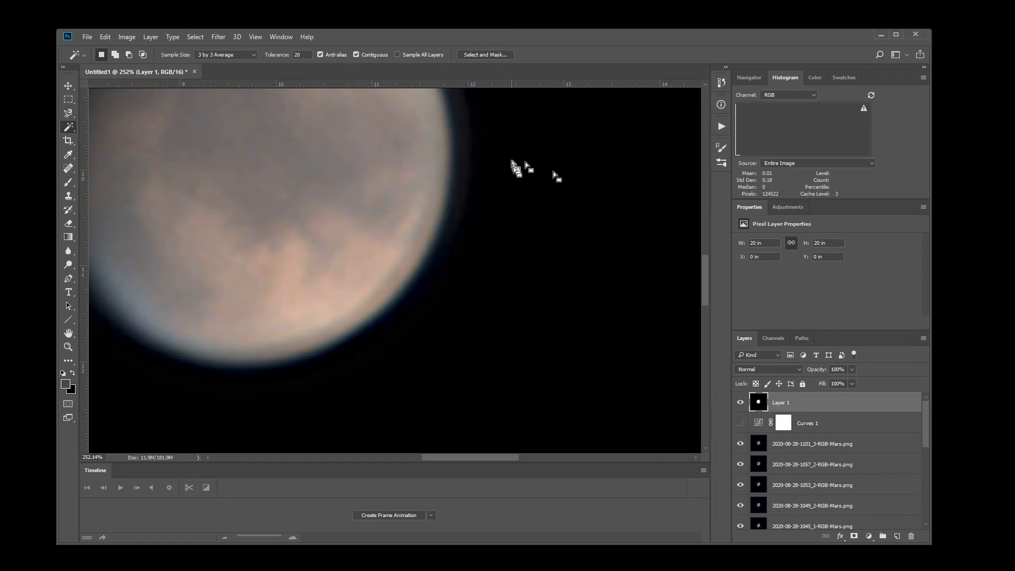
left_click(740, 424)
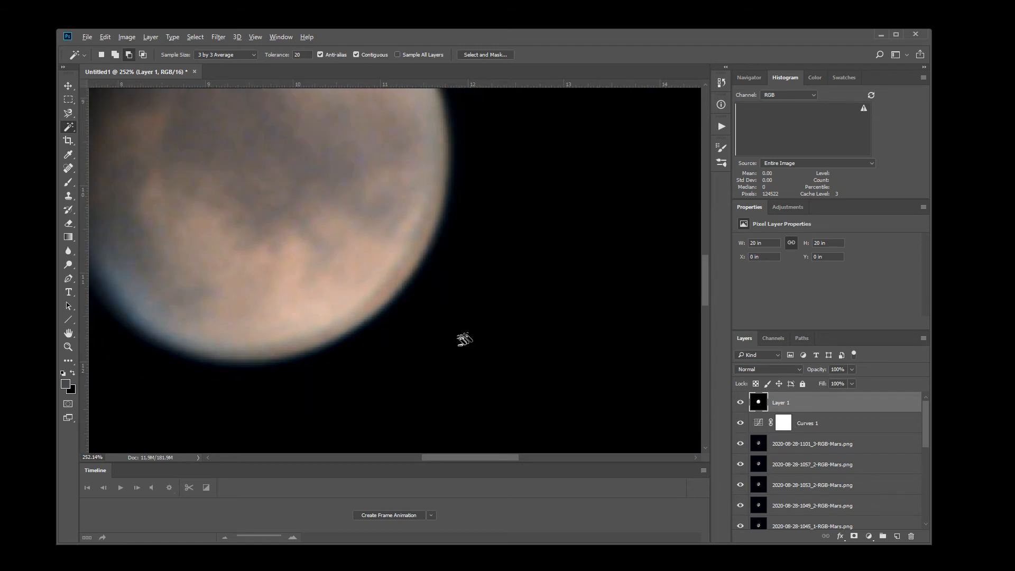
scroll(465, 343, "down", 5)
scroll(582, 361, "down", 4)
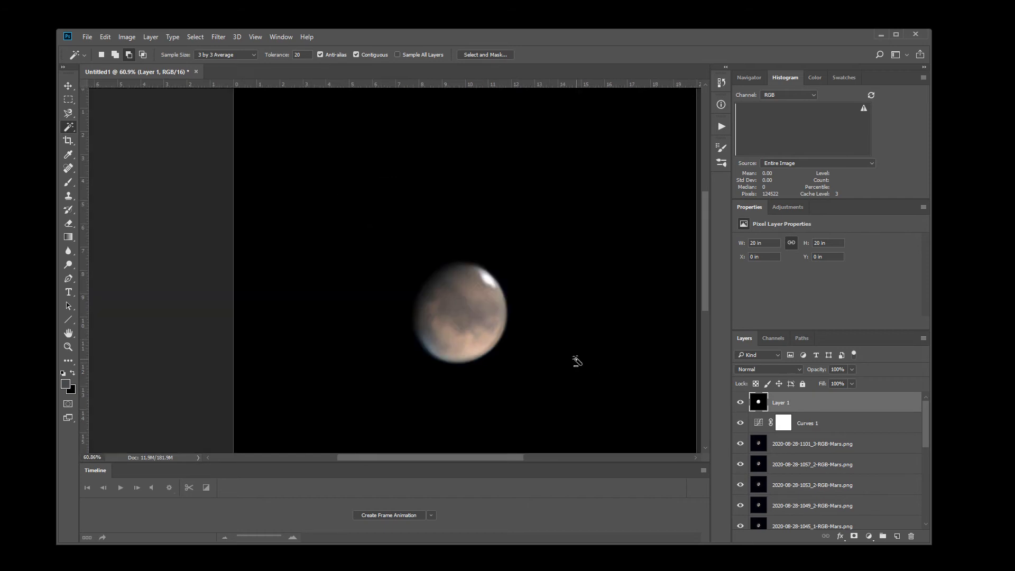
scroll(538, 365, "up", 1)
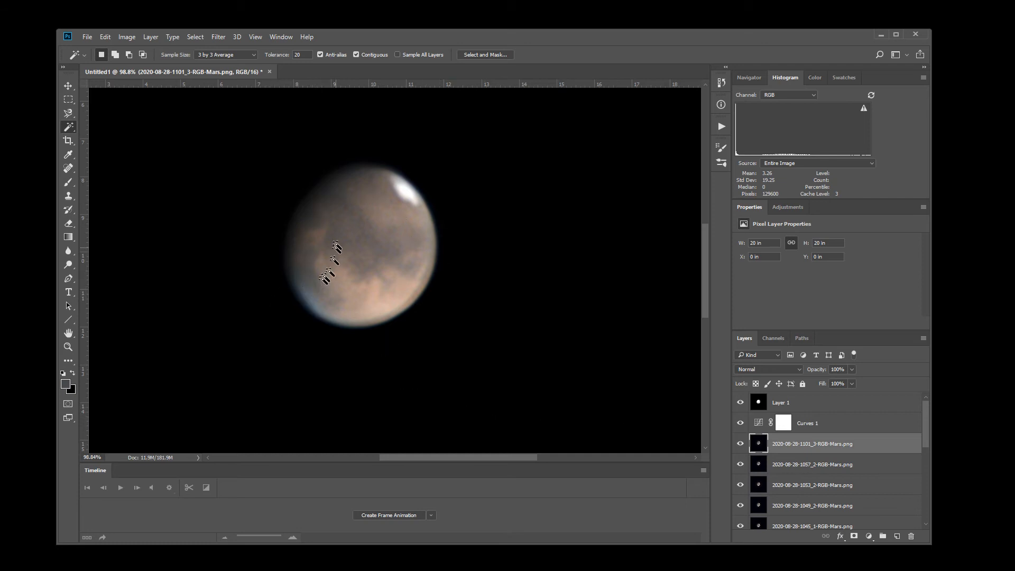
scroll(330, 261, "up", 1)
scroll(330, 261, "up", 6)
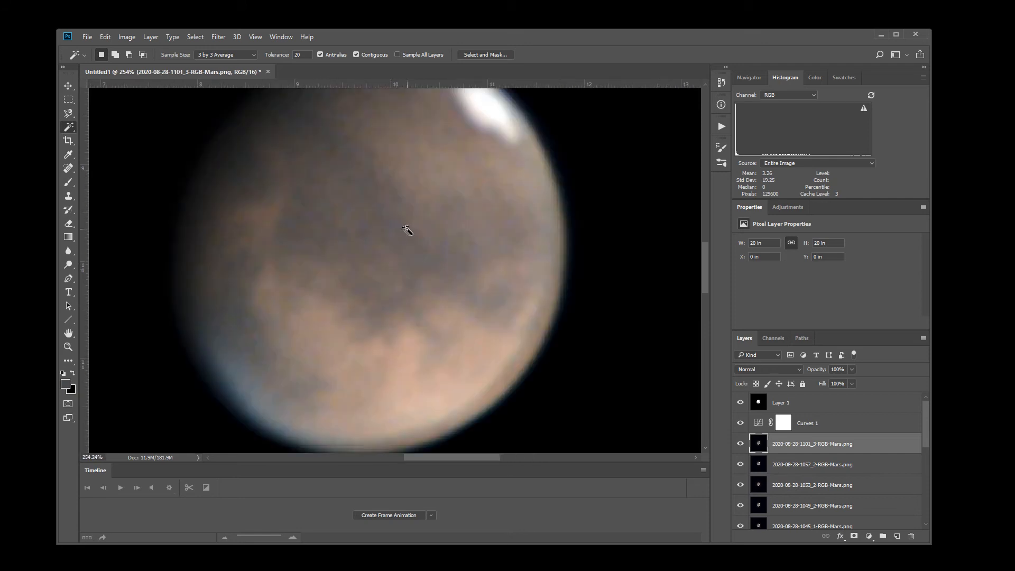
scroll(584, 313, "up", 3)
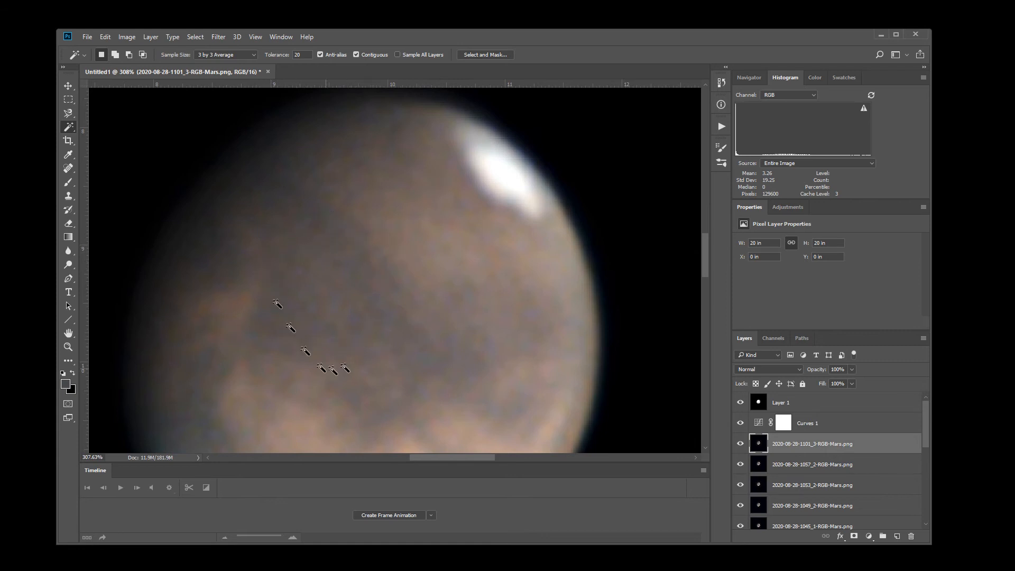
scroll(342, 347, "down", 3)
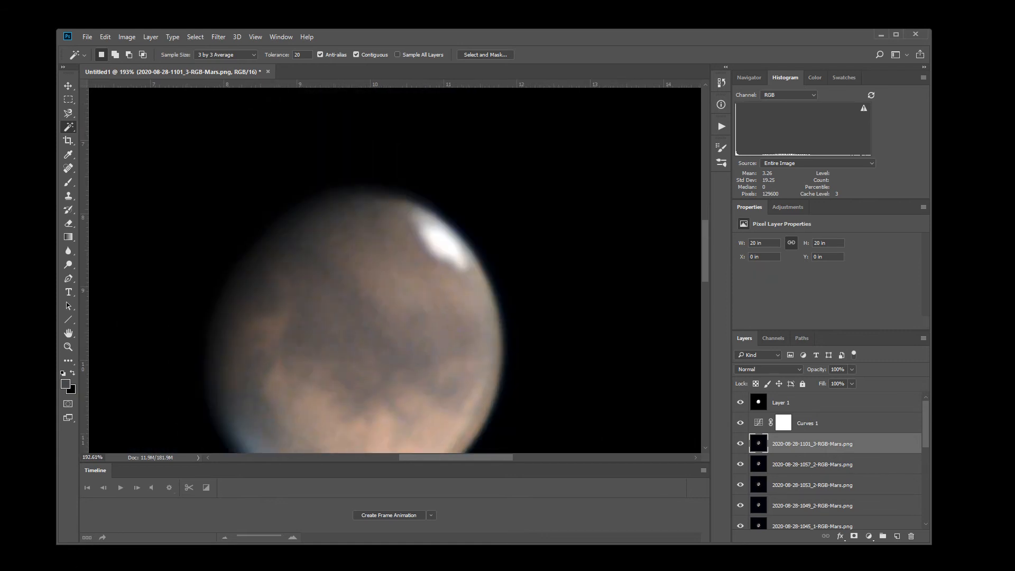
scroll(537, 349, "up", 3)
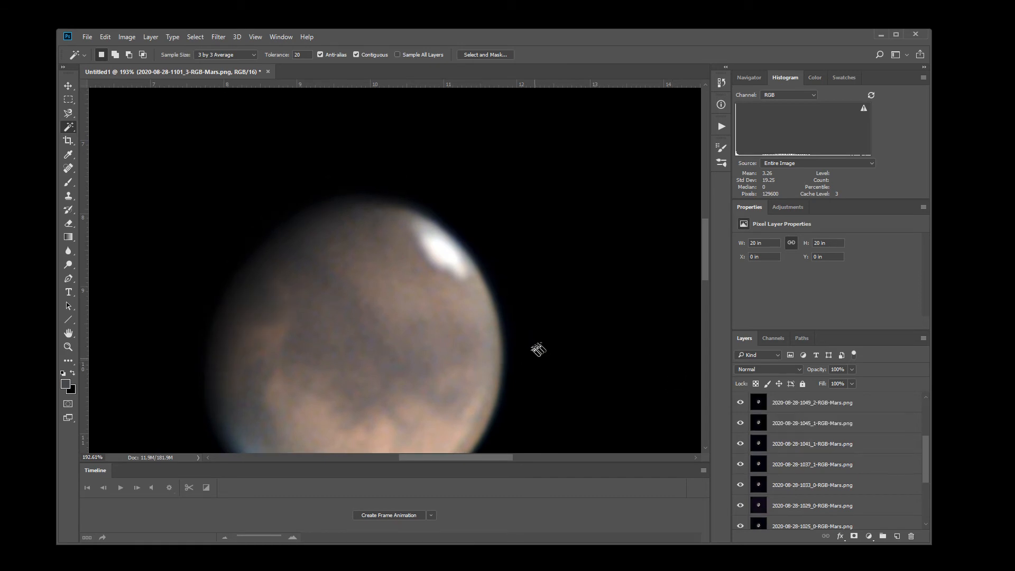
scroll(873, 444, "down", 3)
left_click_drag(924, 459, 918, 412)
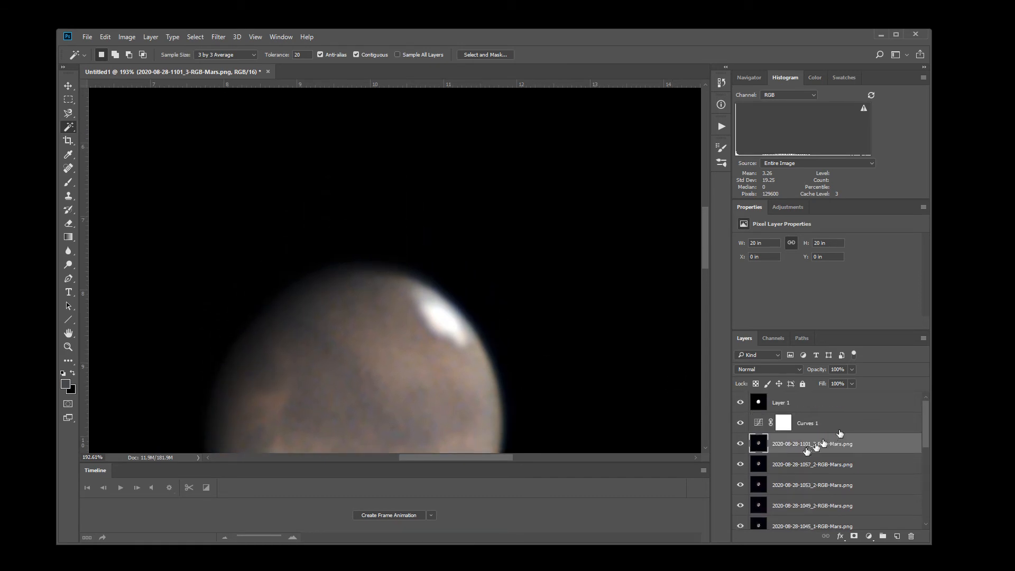
scroll(611, 372, "down", 3)
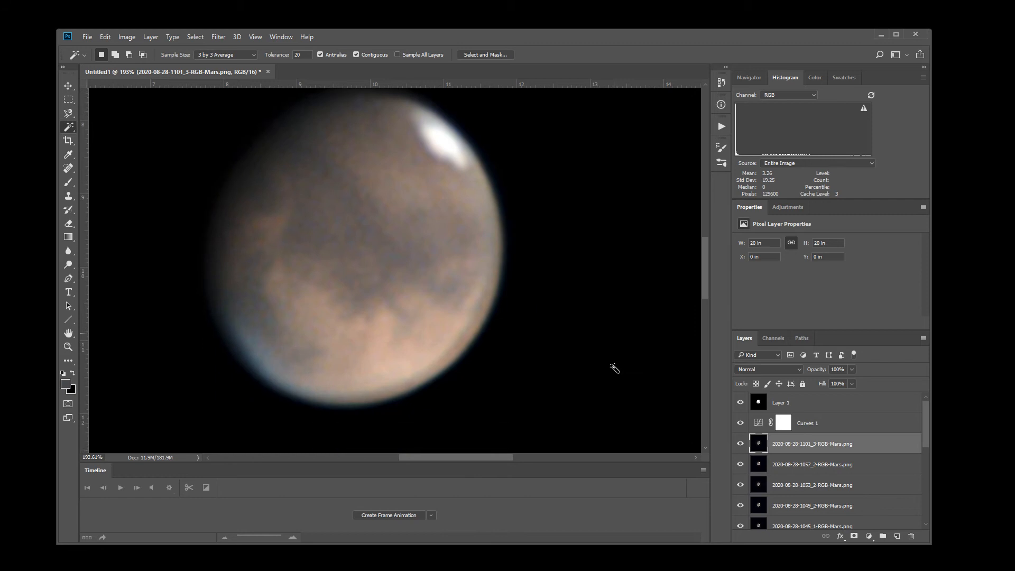
scroll(507, 354, "down", 4)
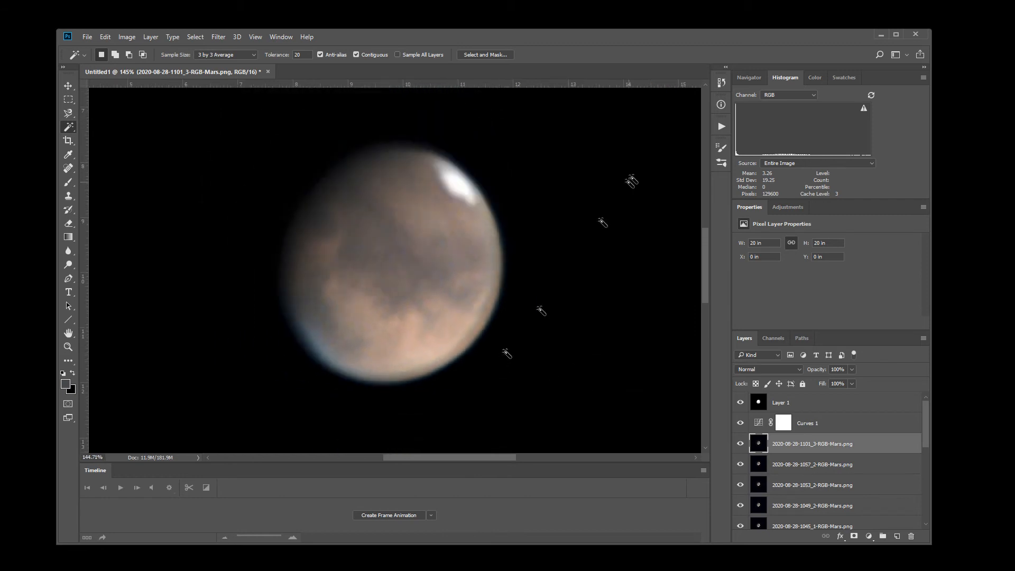
Create an action called "denoise sharpen" in the Anim Demo set and start recording it
left_click(721, 126)
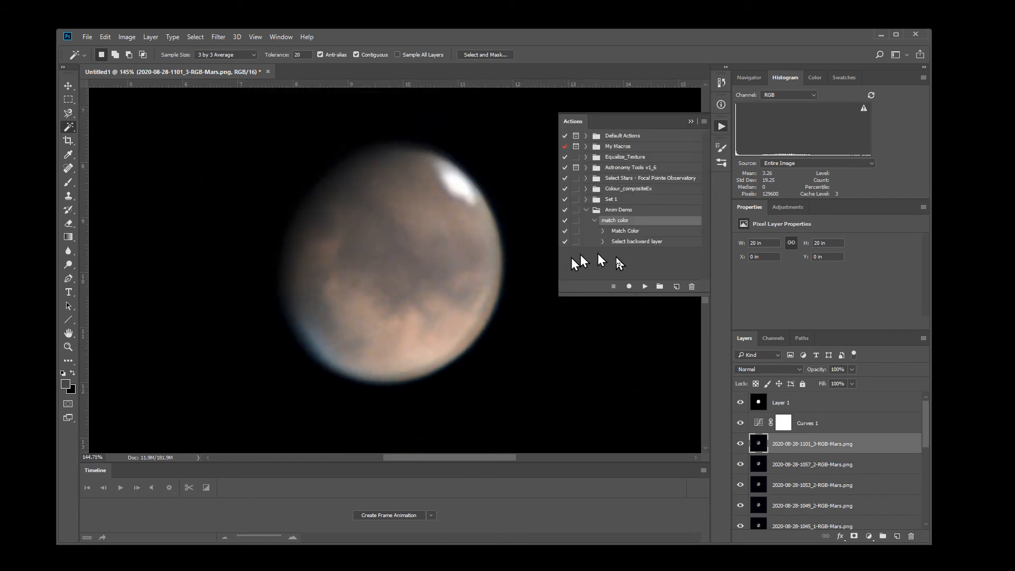
left_click(677, 286)
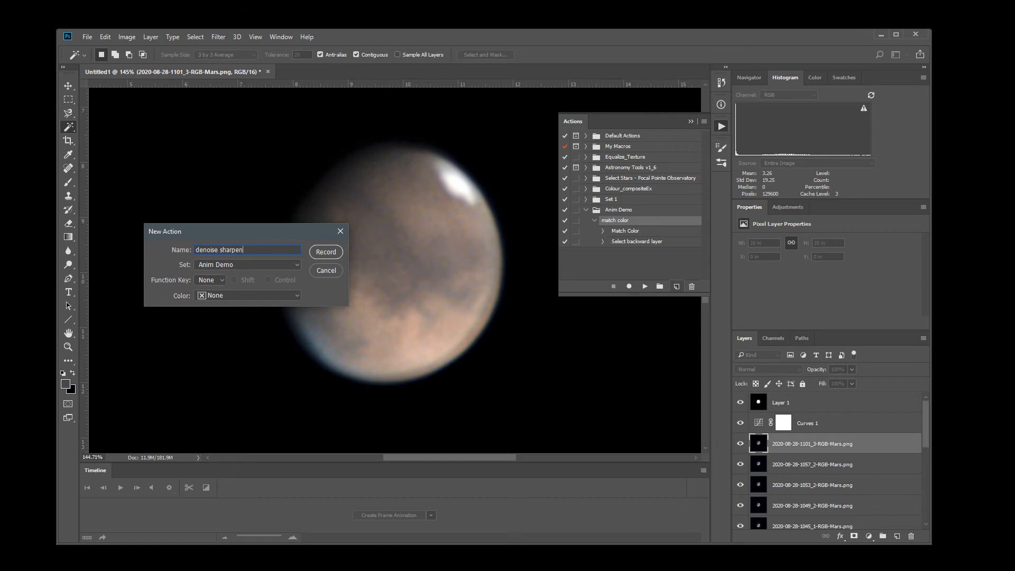
type("denoise sharpen")
key("Return")
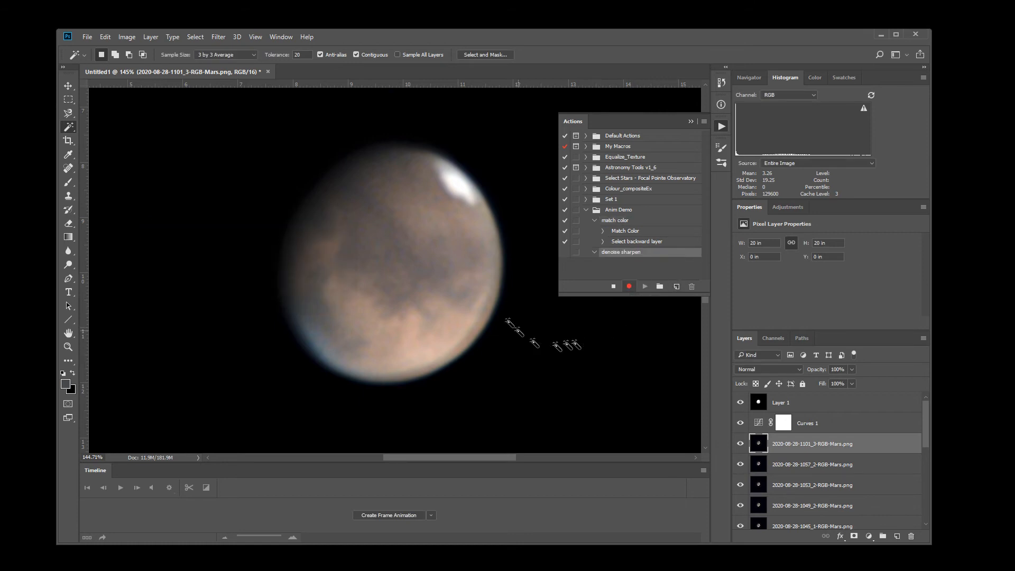
Apply Reduce Noise to the 1101_3 frame, adjusting the Strength and using 0% Preserve Details and 100% Reduce Color Noise
left_click(220, 38)
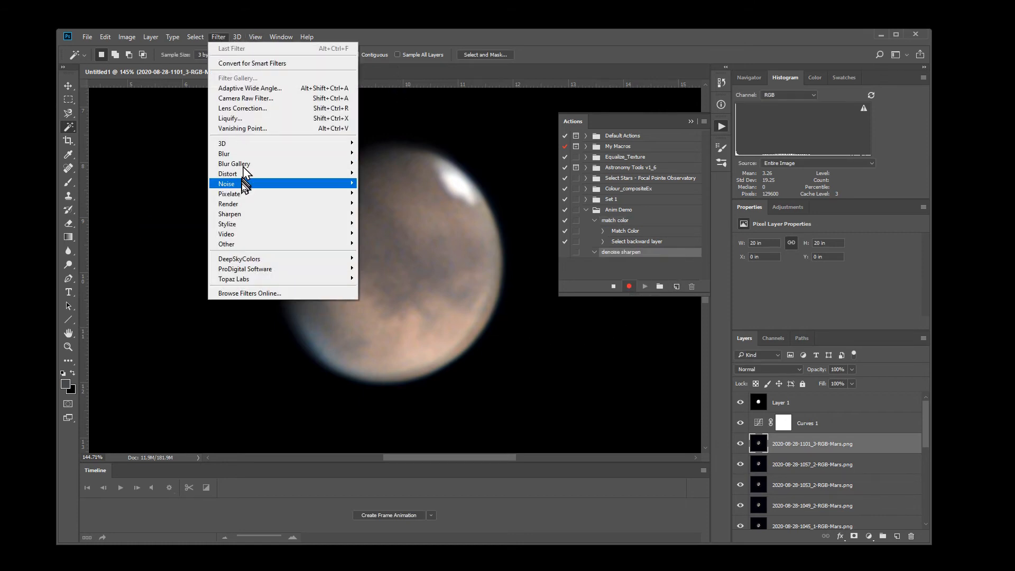
mouse_move(294, 185)
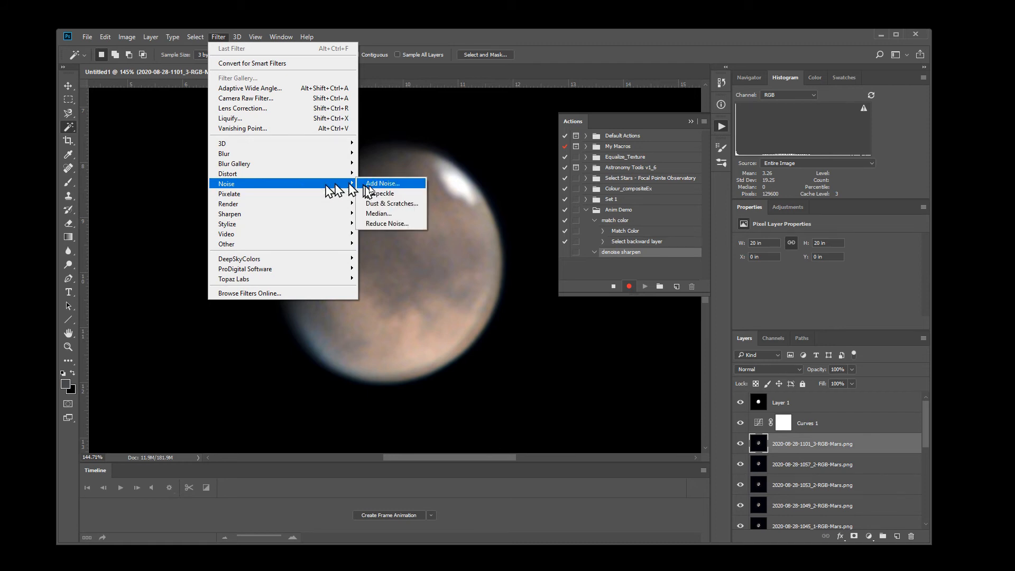
left_click(398, 224)
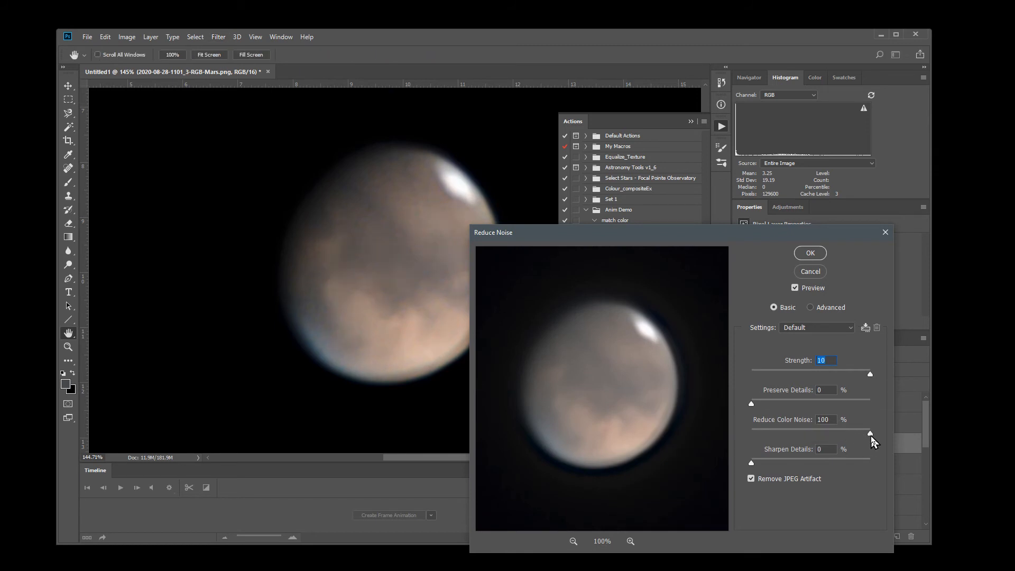
mouse_move(871, 433)
left_mouse_down()
mouse_move(832, 435)
mouse_move(855, 437)
left_mouse_up()
left_click_drag(684, 234, 684, 289)
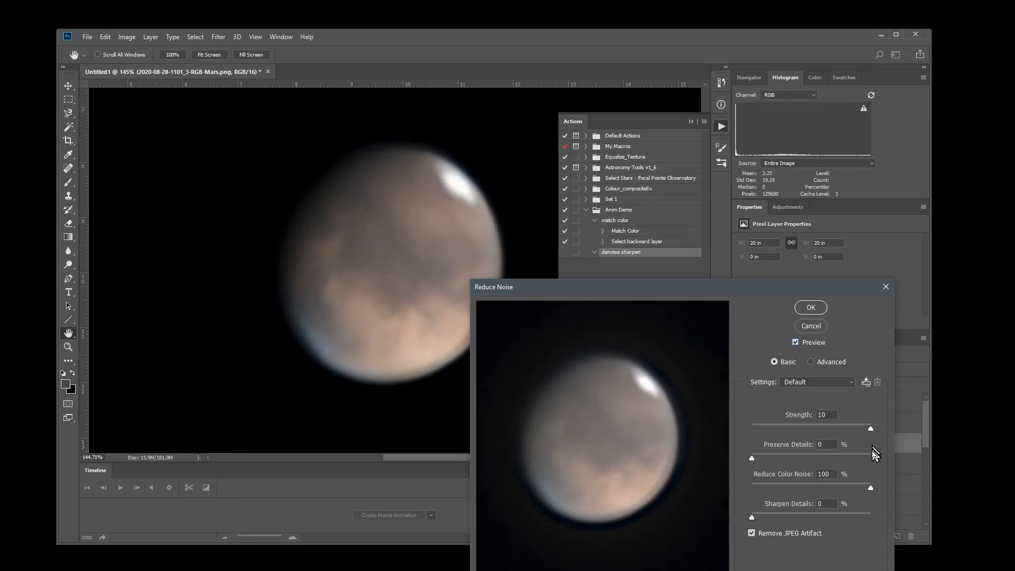
left_click_drag(870, 426, 811, 427)
left_click_drag(798, 428, 808, 428)
left_click(809, 308)
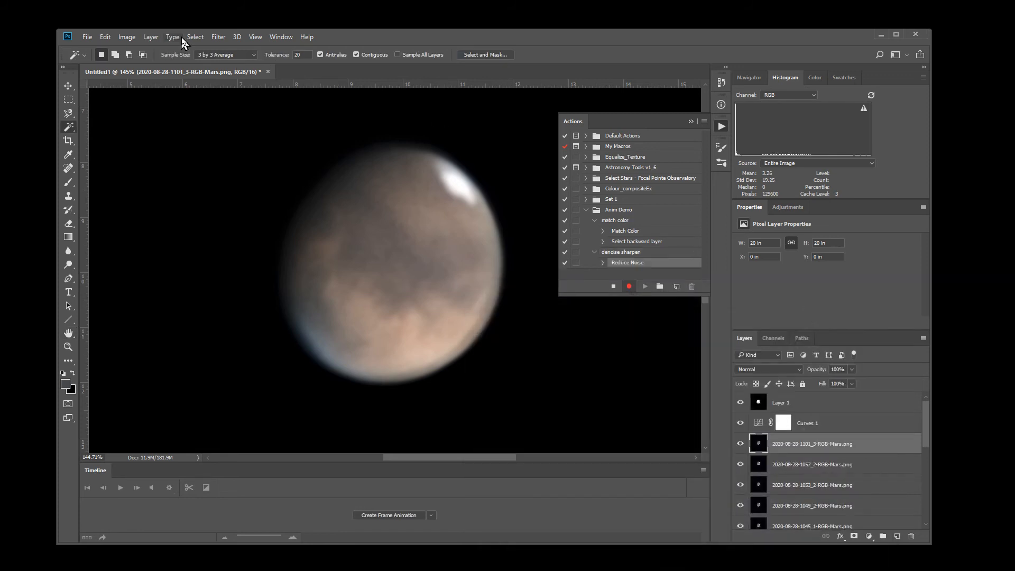
Apply Smart Sharpen to the 1101_3 frame with an Amount of 200%, raising the Radius slightly and removing Gaussian Blur
left_click(219, 37)
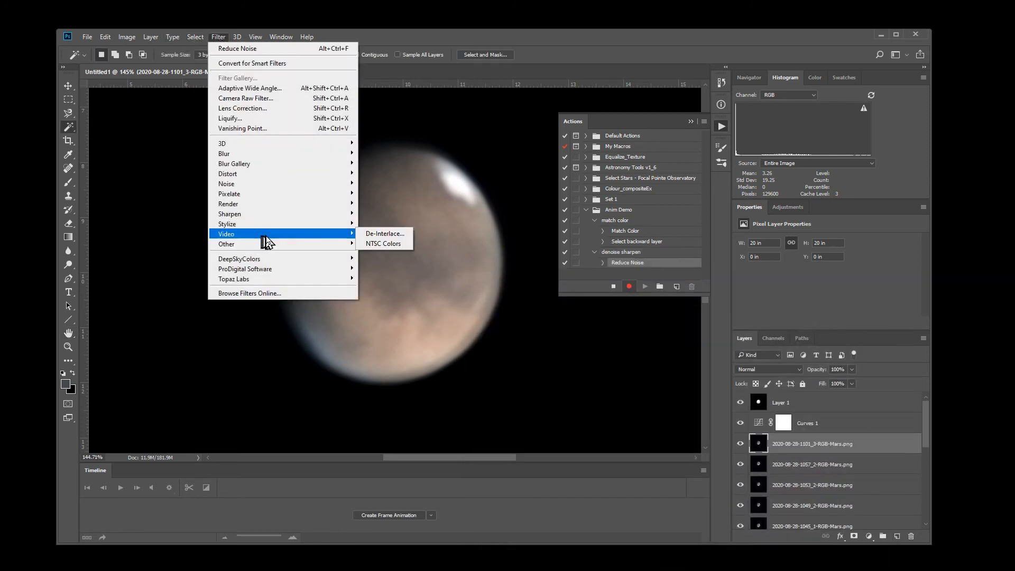
mouse_move(270, 216)
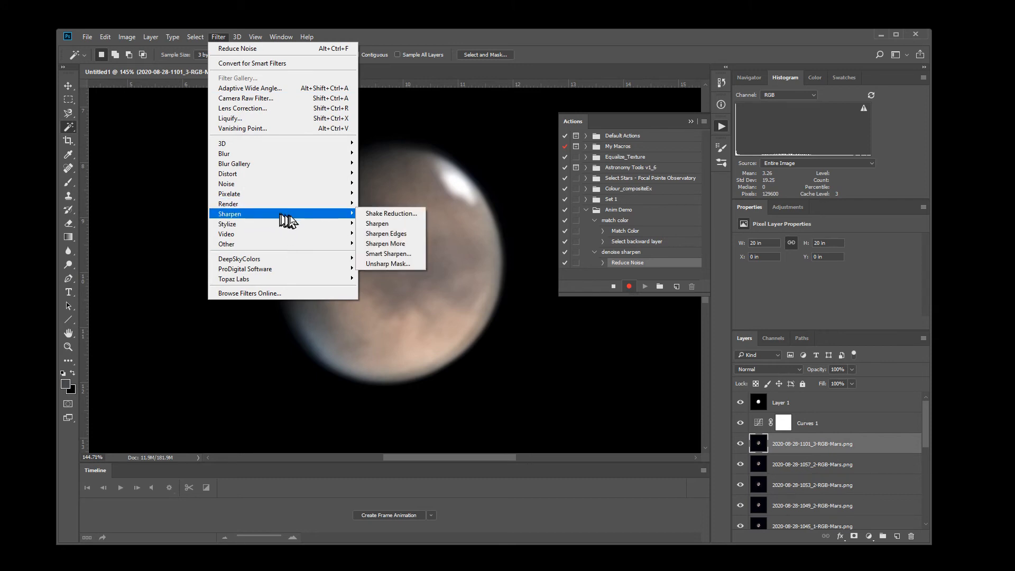
left_click(389, 255)
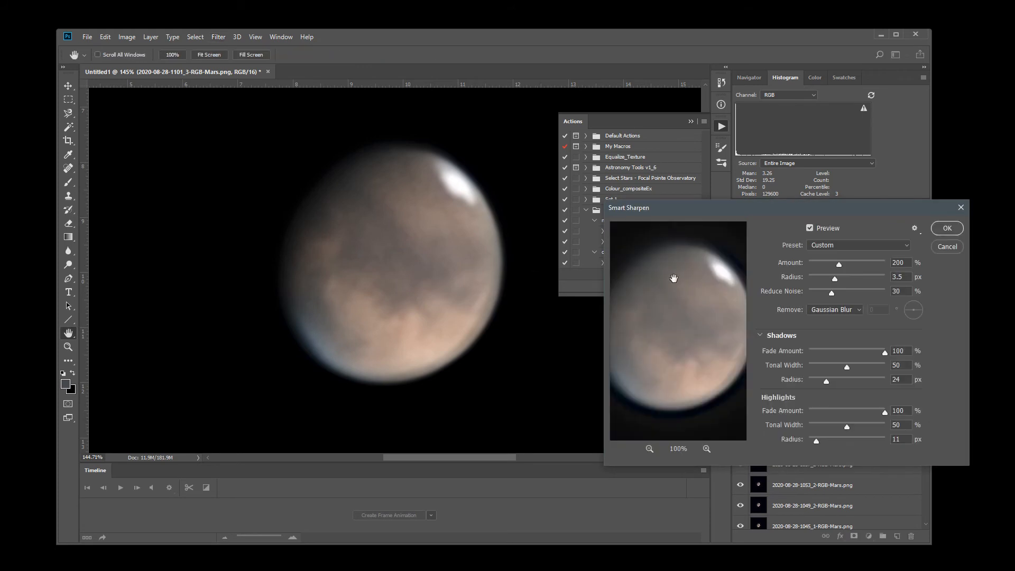
left_click_drag(782, 211, 748, 173)
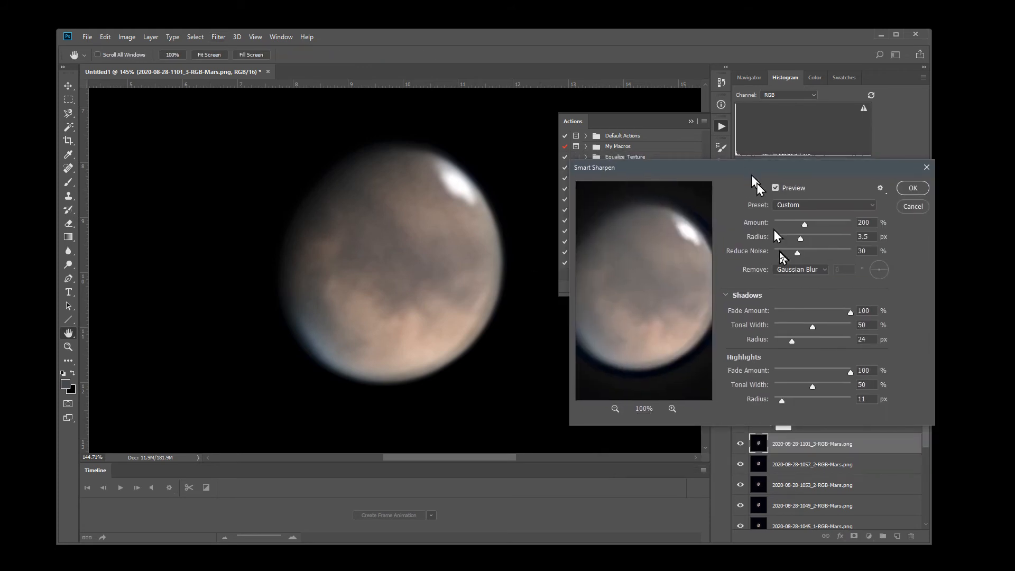
left_click(863, 370)
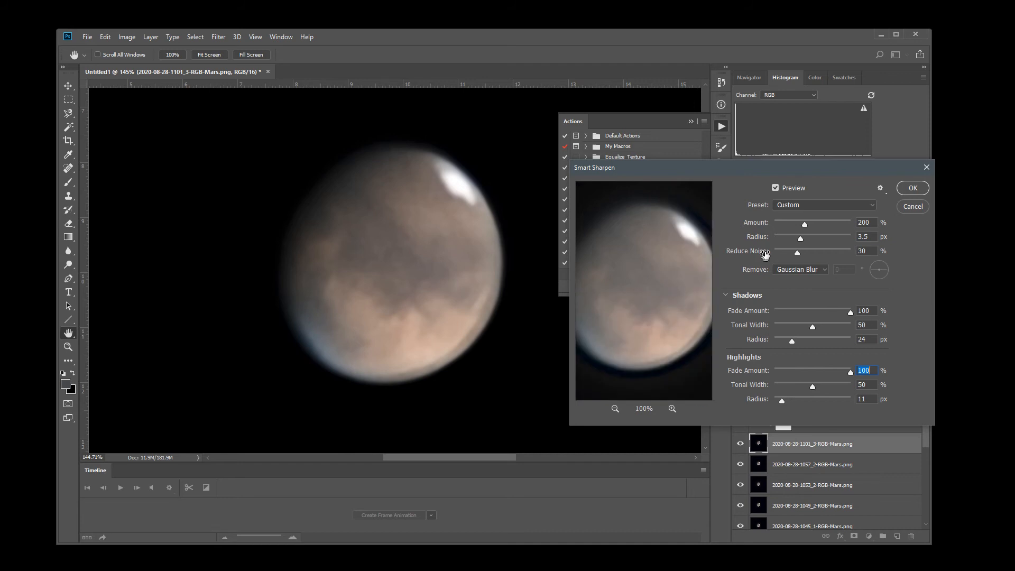
left_click_drag(805, 225, 810, 225)
left_click_drag(811, 226, 798, 226)
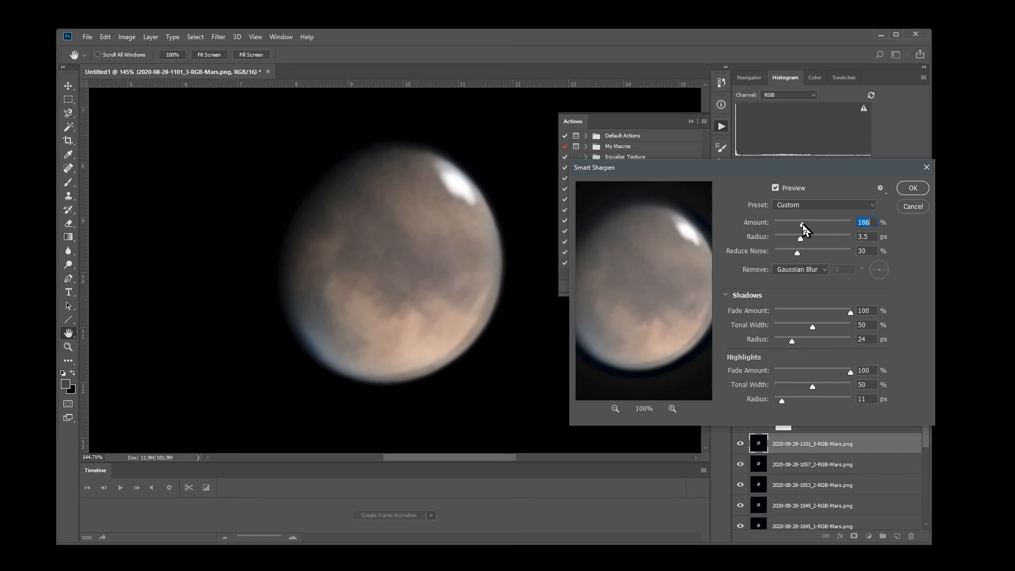
left_click(868, 224)
type("200")
key("Tab")
key("Up")
key("Up")
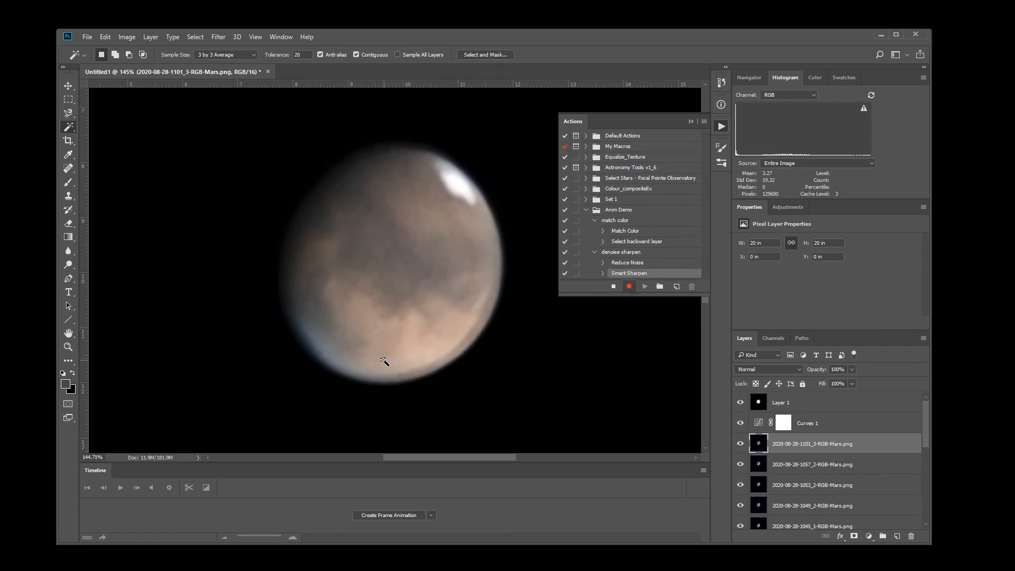
Record selecting the layer below, end the action recording, and compare the sharpened 1101_3 frame with the untreated one beneath
key("alt+bracketleft")
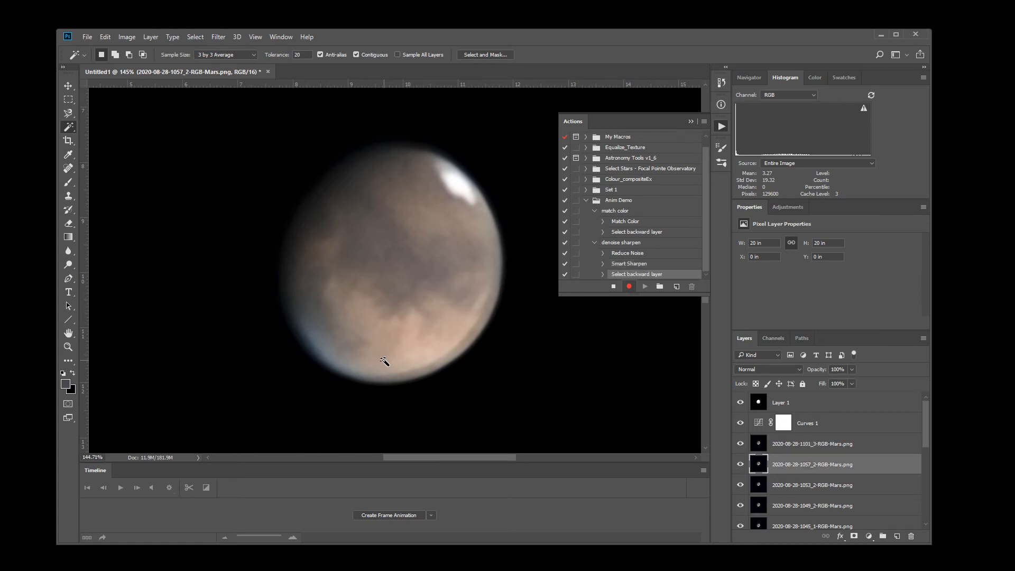
left_click(614, 286)
left_click(740, 445)
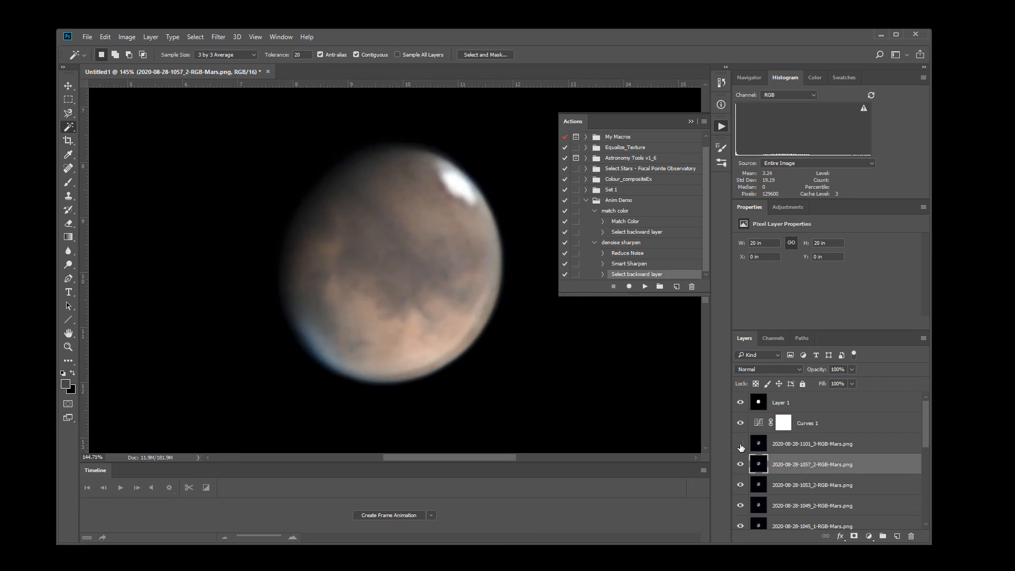
left_click(741, 445)
left_click(740, 446)
left_click(740, 446)
Run the "denoise sharpen" action repeatedly on the remaining Mars frame layers, working down the stack from 1057_2
left_click(645, 287)
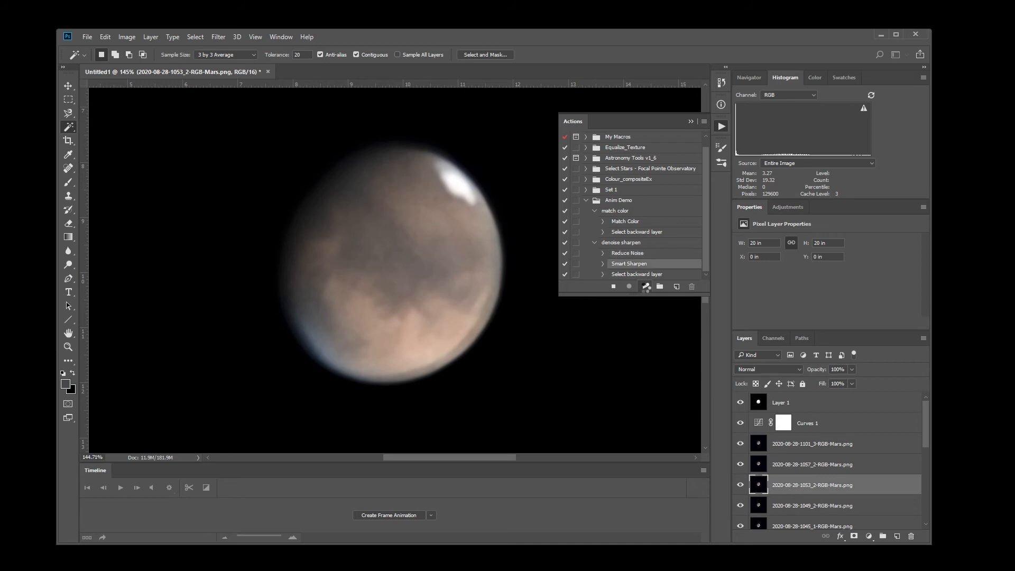
left_click(645, 287)
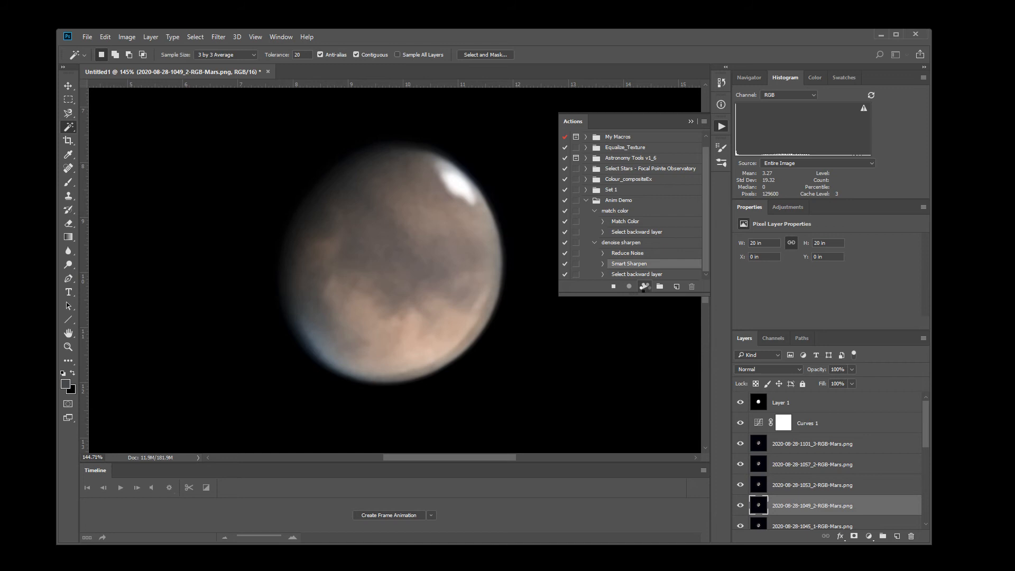
left_click(645, 286)
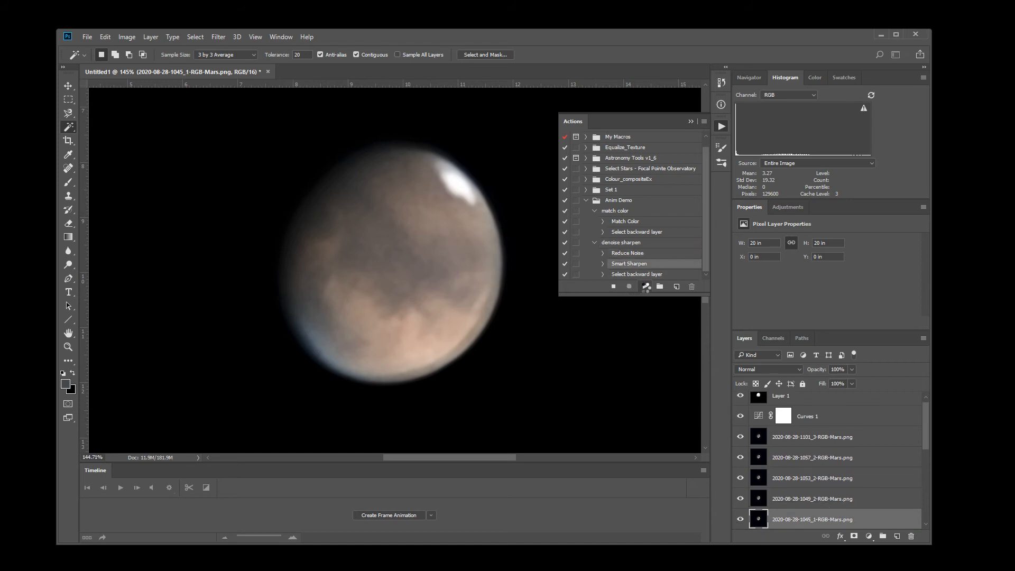
left_click(645, 286)
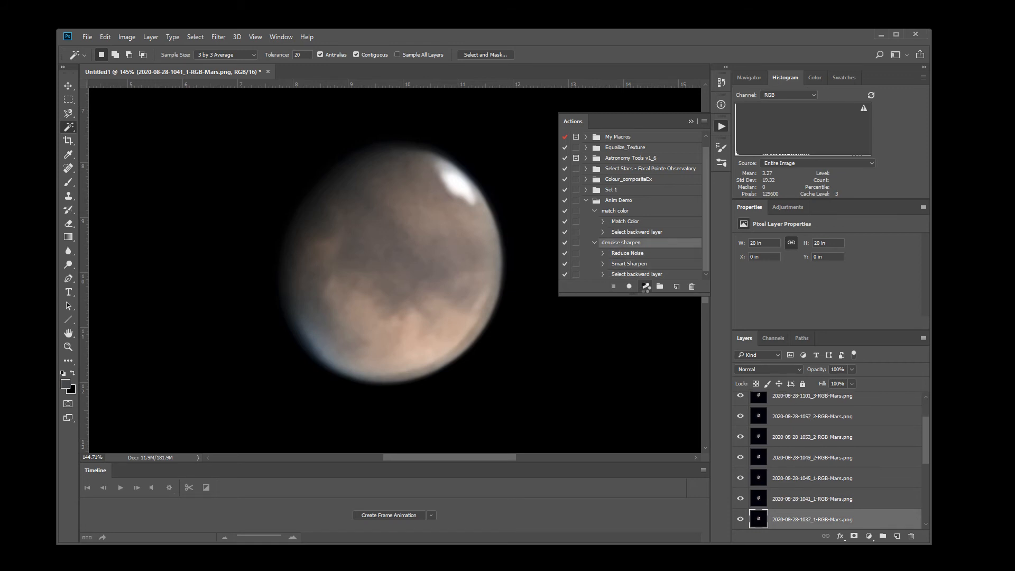
left_click(645, 285)
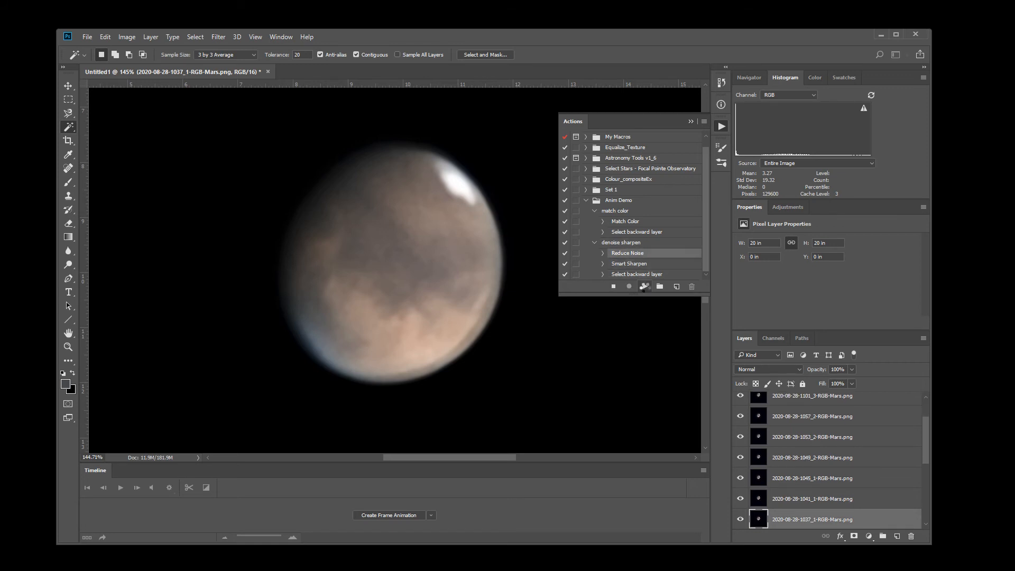
left_click(646, 286)
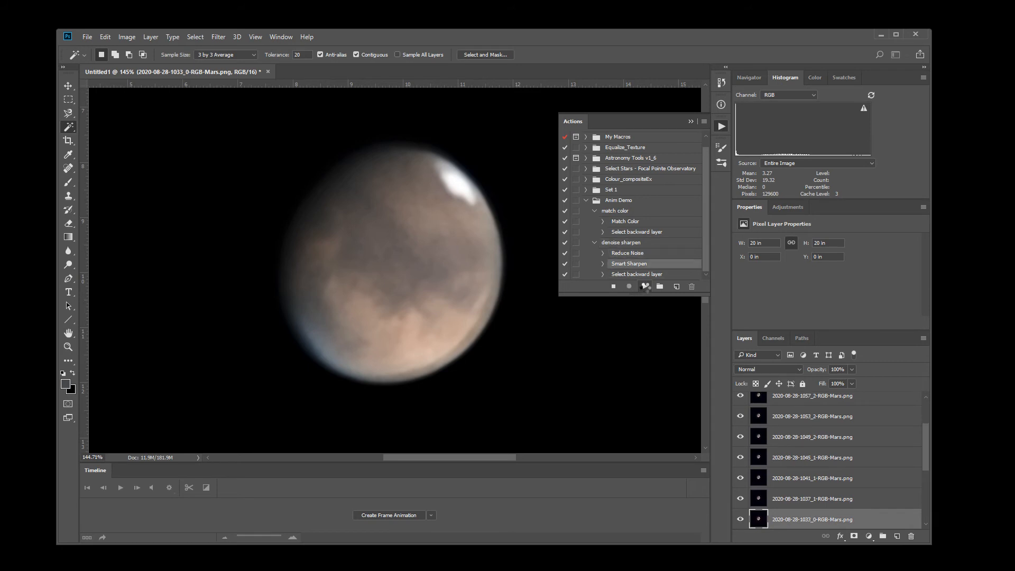
left_click(644, 286)
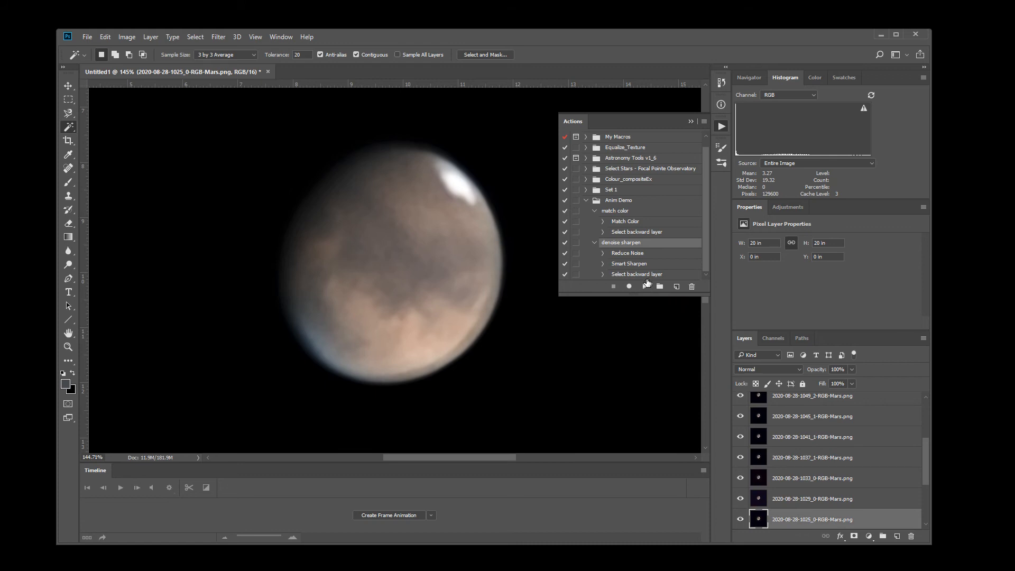
left_click(645, 286)
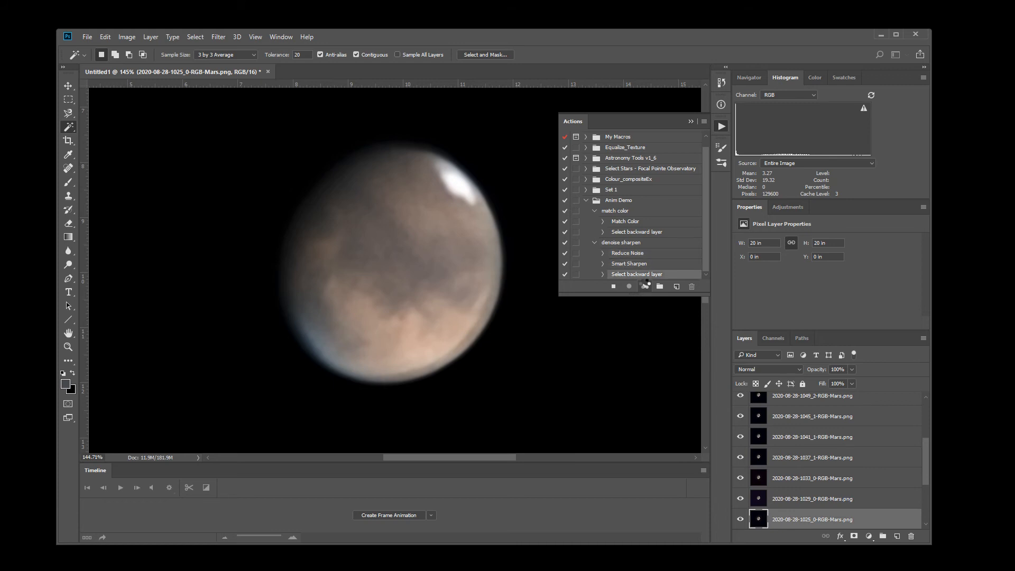
left_click(645, 287)
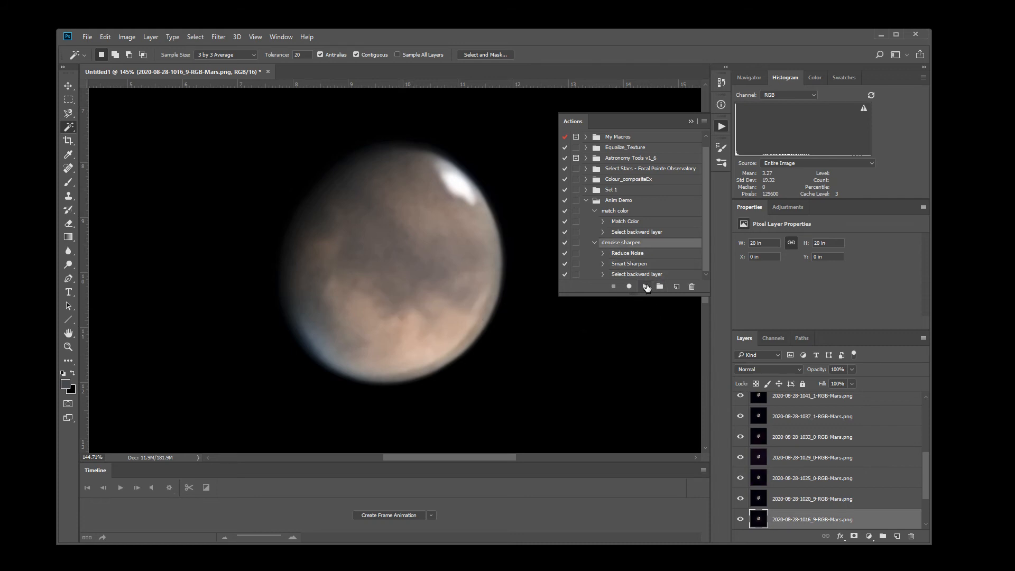
left_click(646, 287)
left_click(690, 121)
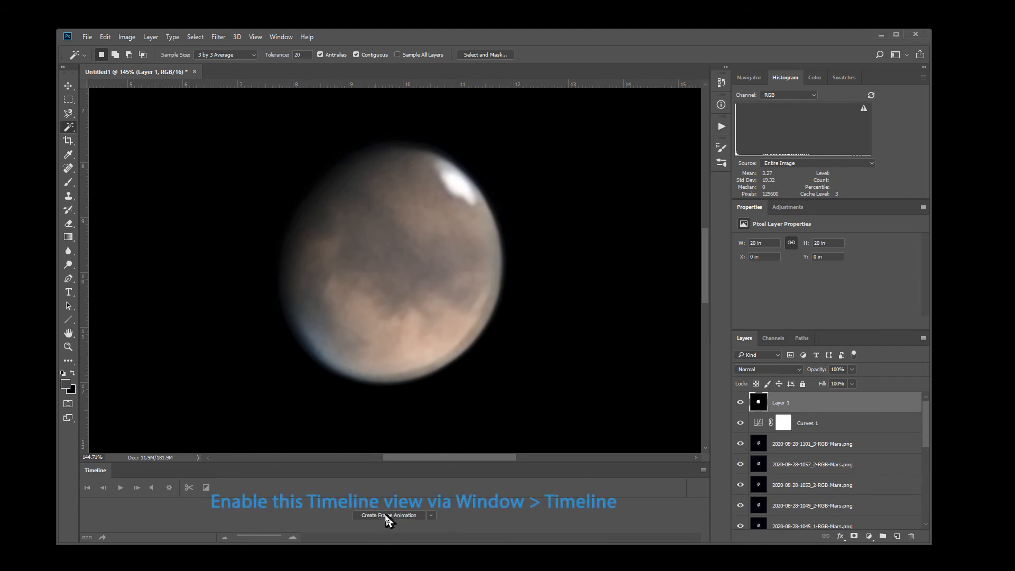
Create a frame animation with Layer 1 selected and make animation frames from all the layers
left_click(385, 515)
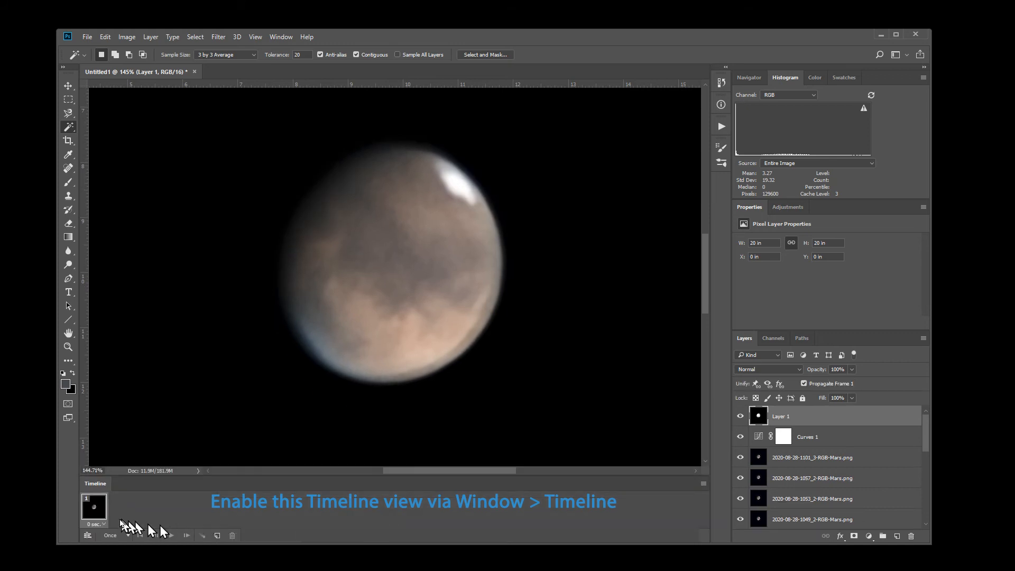
left_click(703, 484)
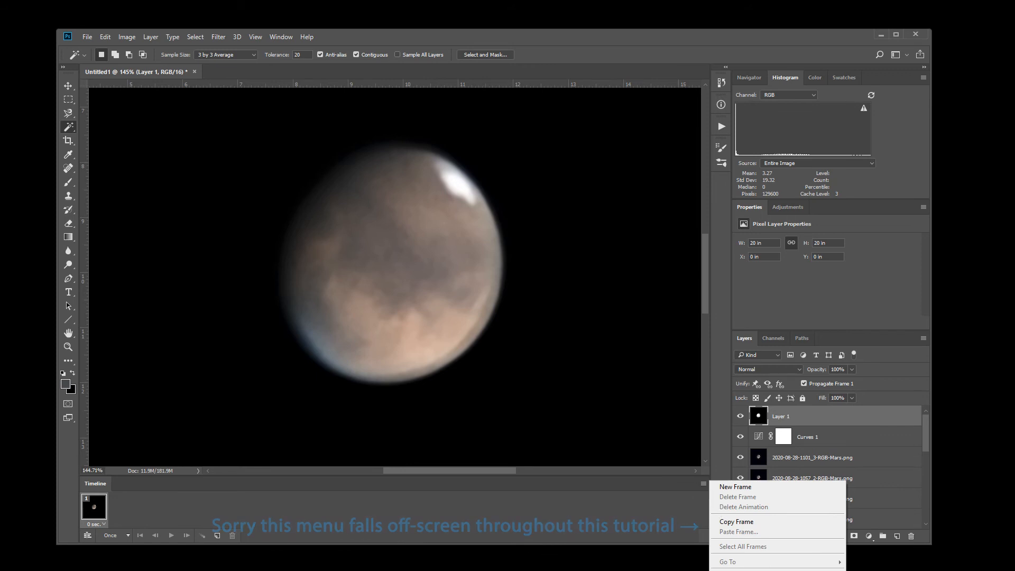
left_click(756, 570)
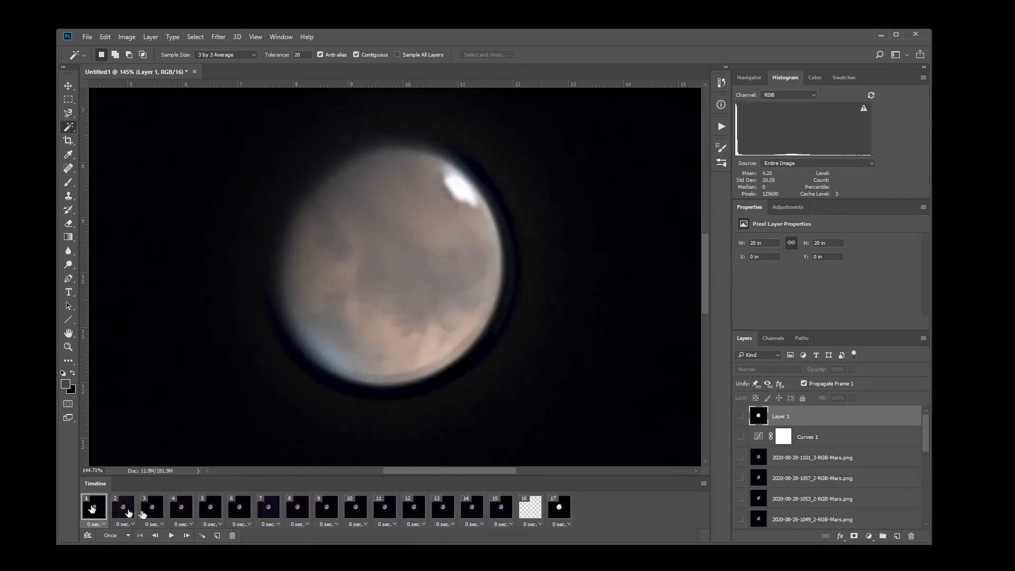
Delete frames 16 and 17, made from the Curves 1 and Layer 1 layers, from the animation
left_click(531, 512)
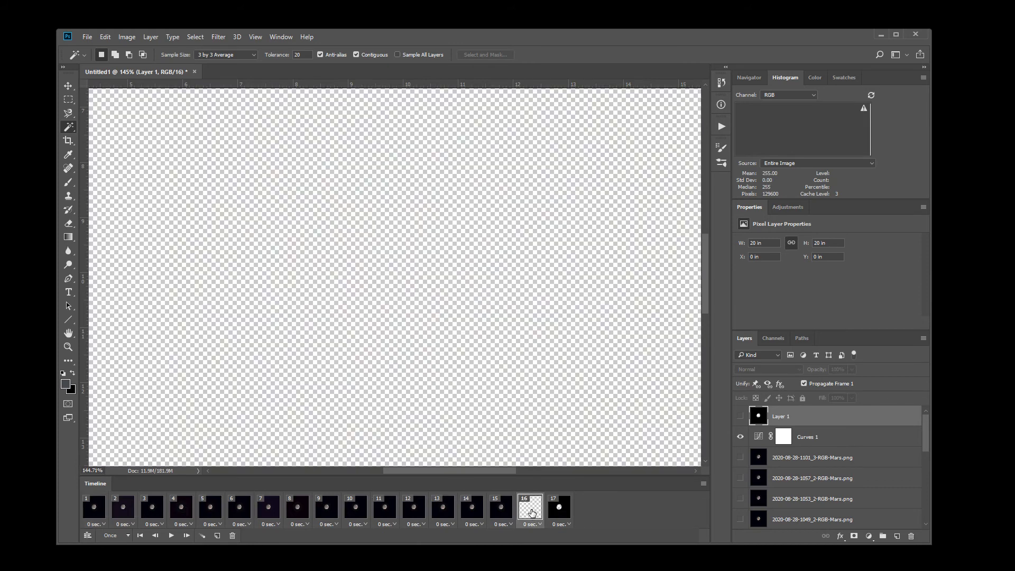
left_click(557, 507, "shift")
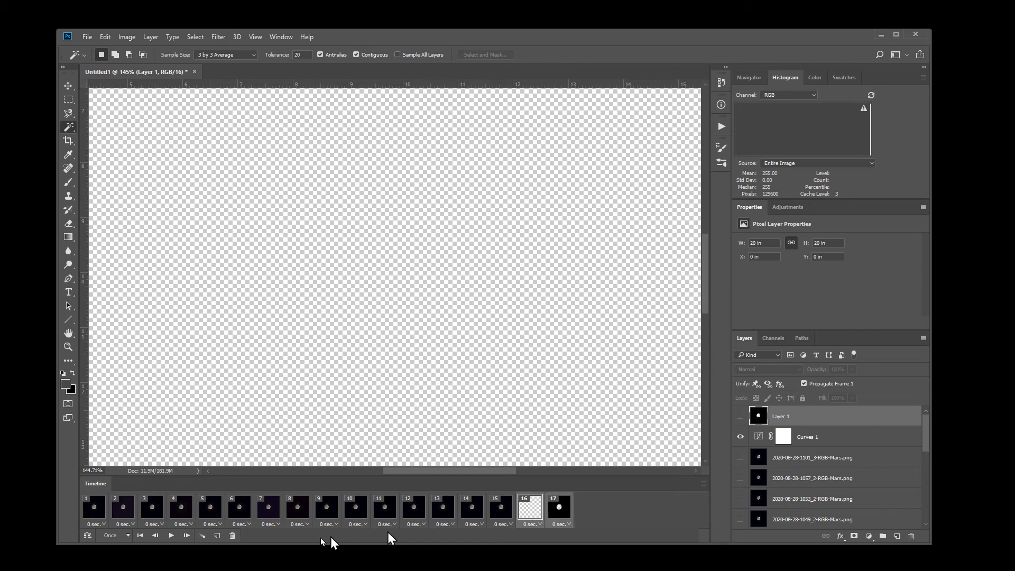
left_click(233, 536)
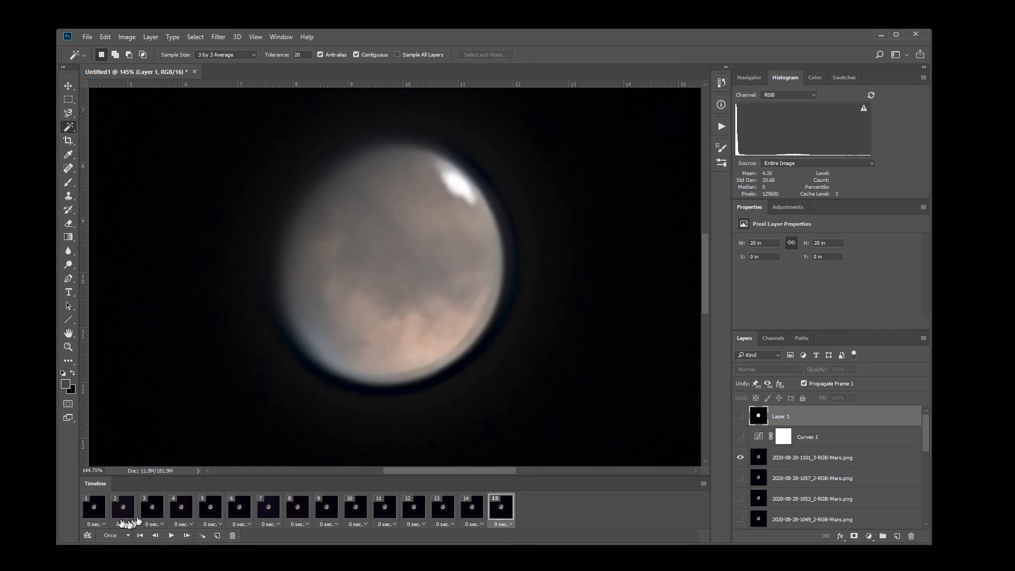
On frame 1, make Layer 1 and the Curves 1 adjustment visible so they propagate to all animation frames
left_click(93, 508)
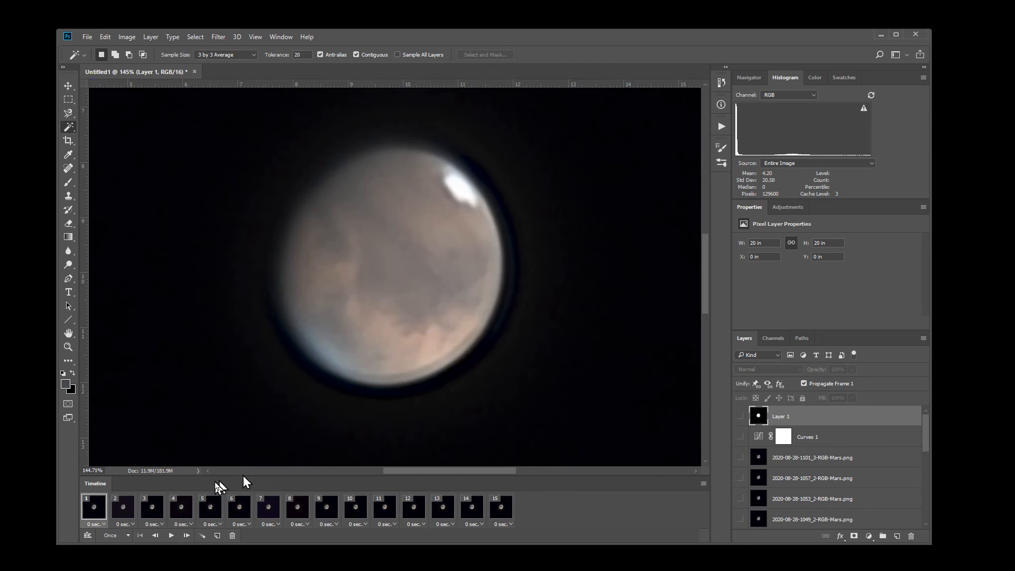
mouse_move(927, 428)
left_mouse_down()
mouse_move(929, 507)
mouse_move(927, 428)
left_mouse_up()
left_click(739, 416)
left_click(740, 437)
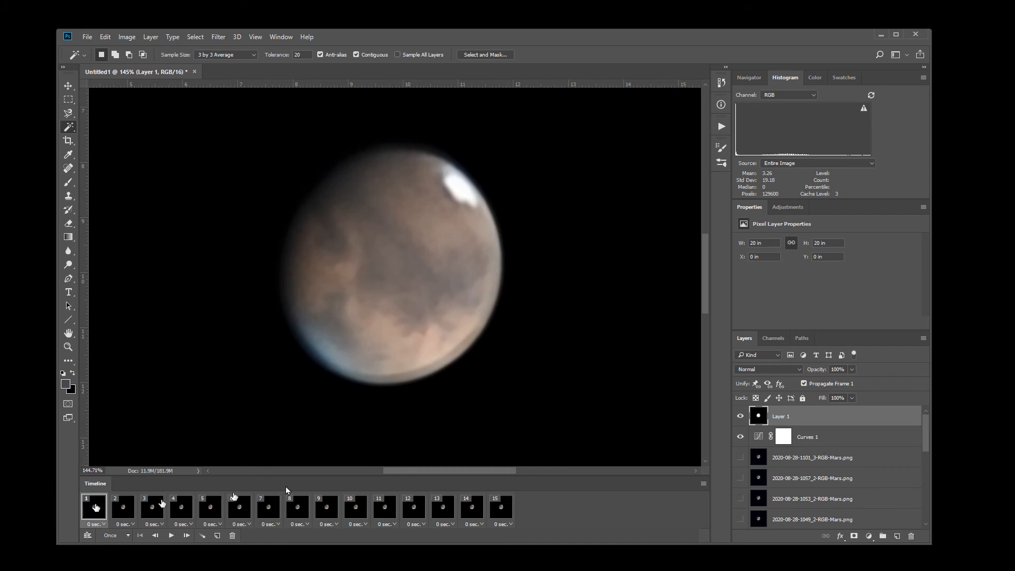
Check frames 2 and 3 individually and preview the animation's playback from frame 1
left_click(124, 509)
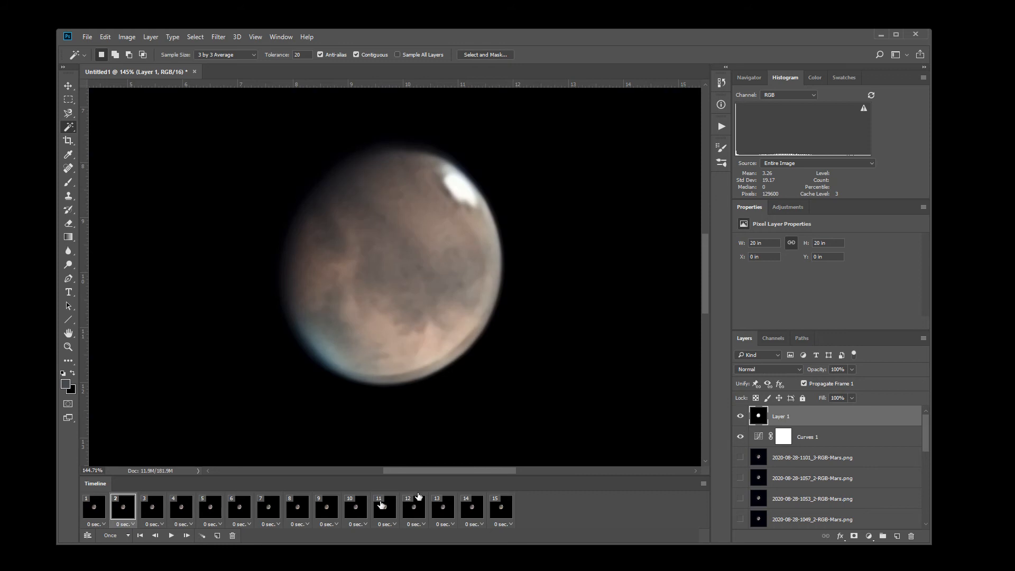
left_click(154, 510)
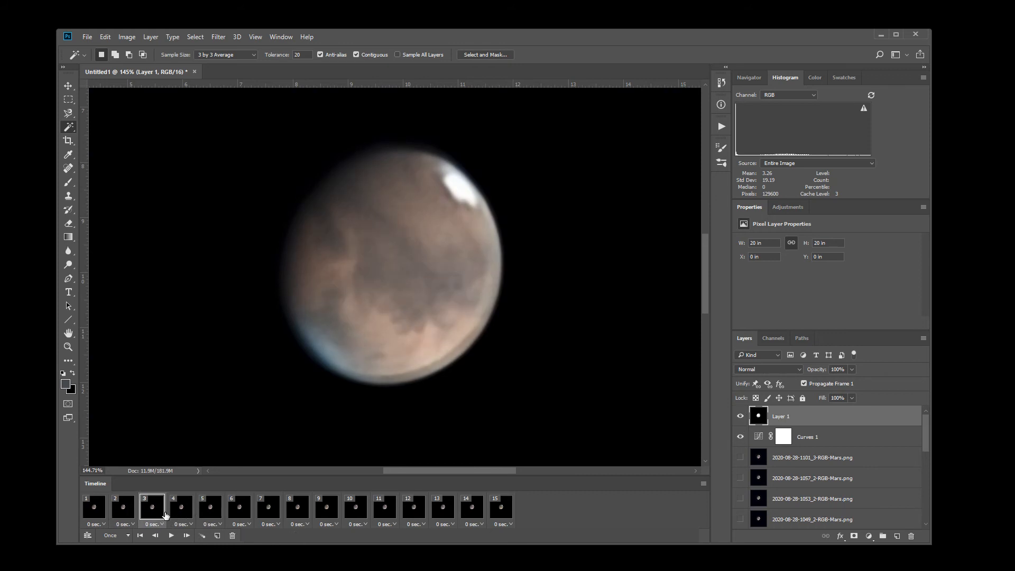
left_click(93, 506)
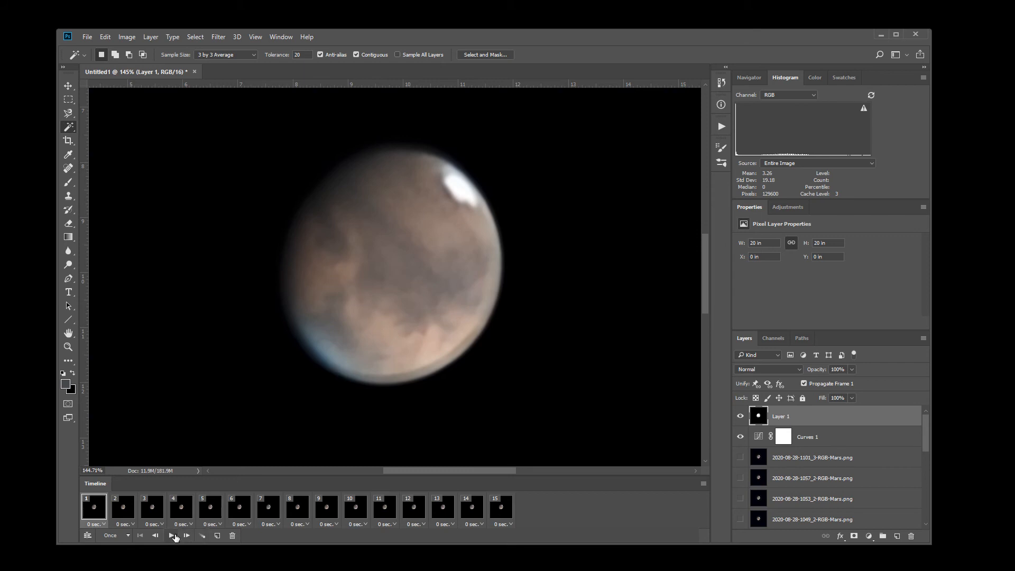
left_click(172, 535)
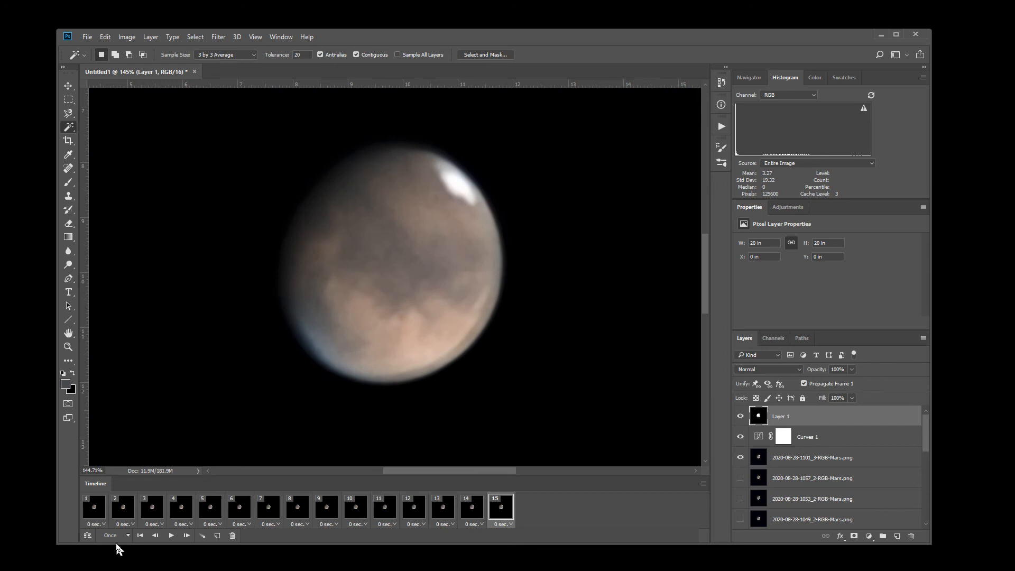
left_click(171, 536)
left_click(171, 536)
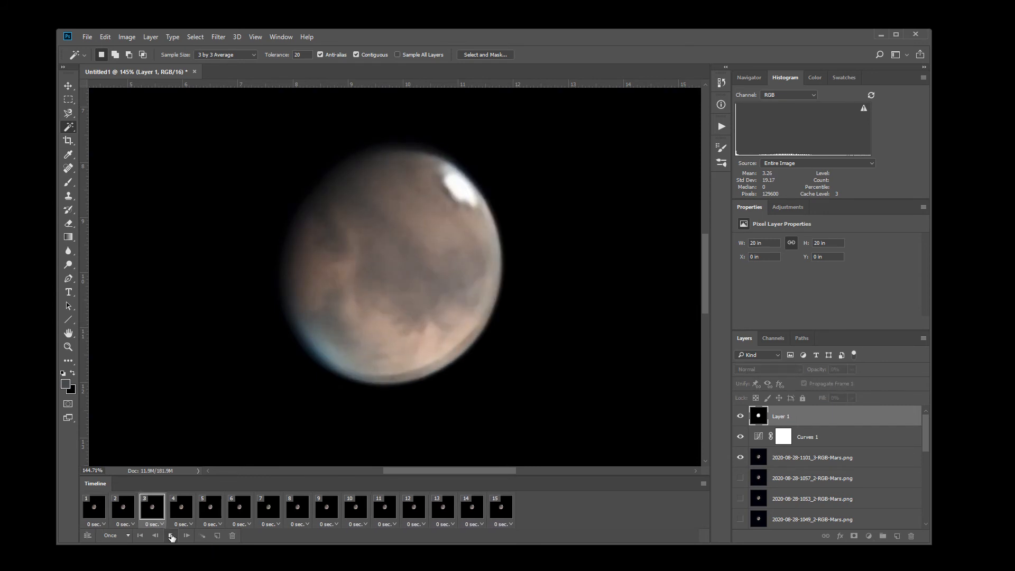
Set the animation's looping to Forever, play it to check the loop, and stop playback
left_click(114, 536)
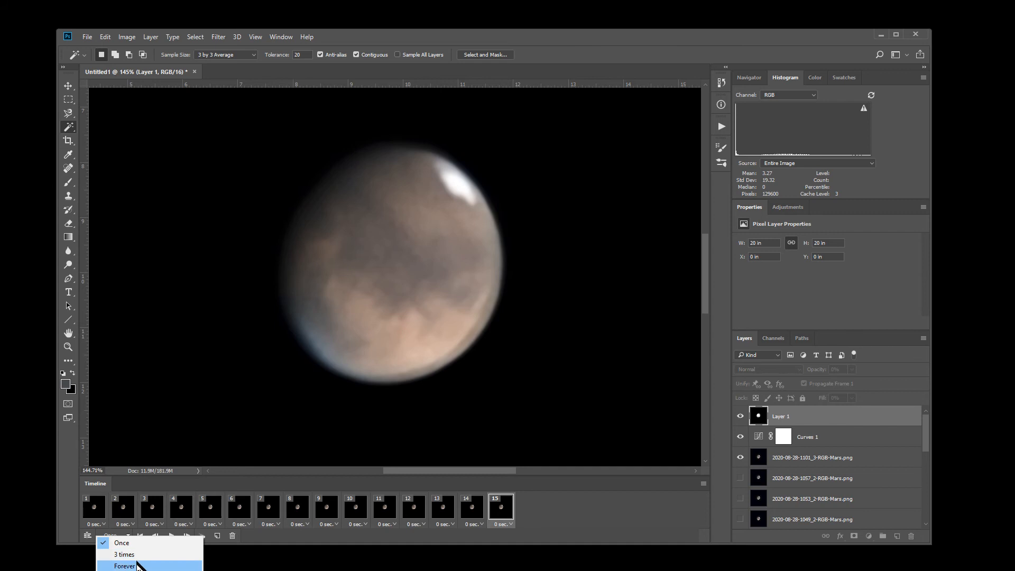
left_click(132, 565)
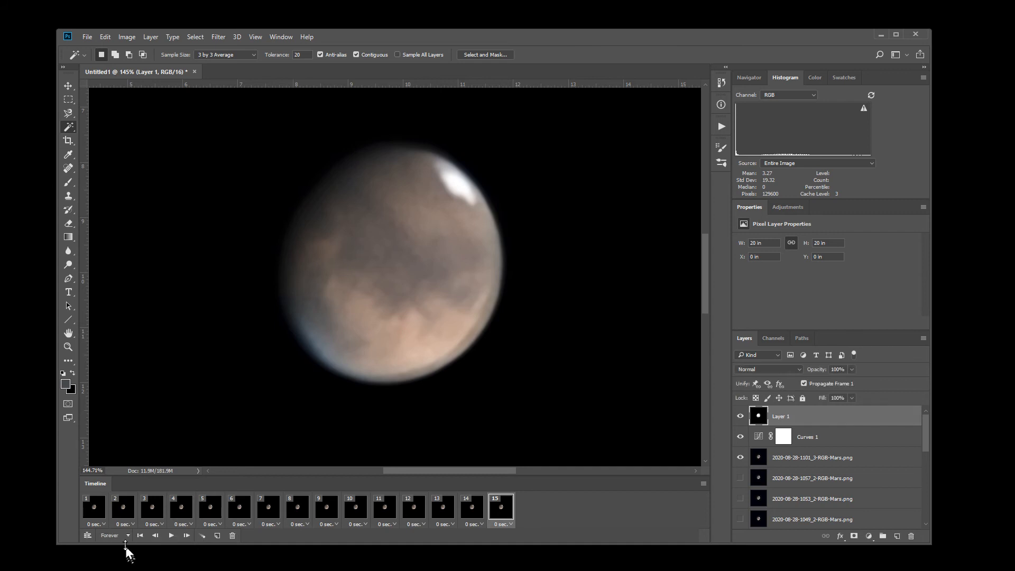
left_click(171, 537)
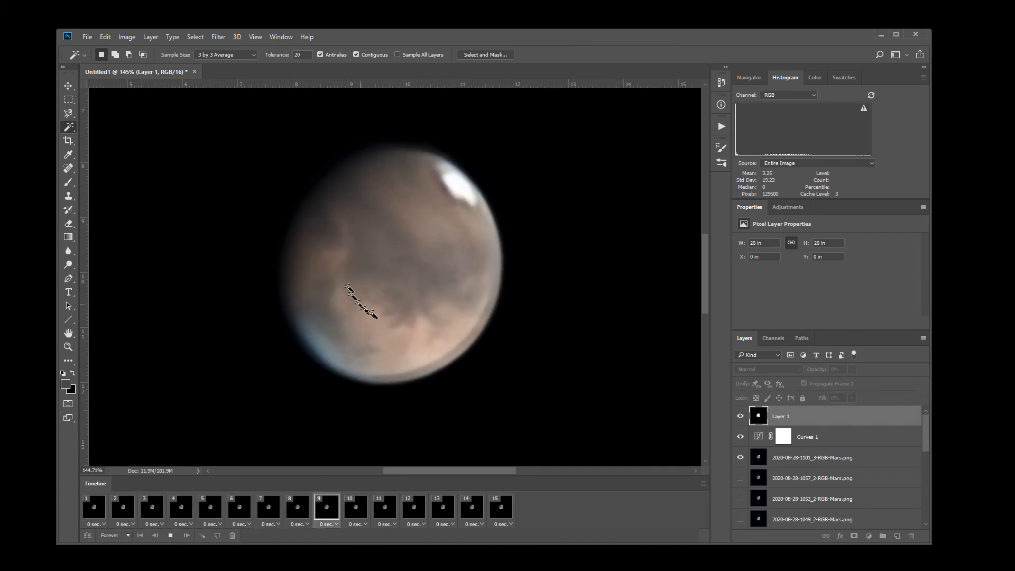
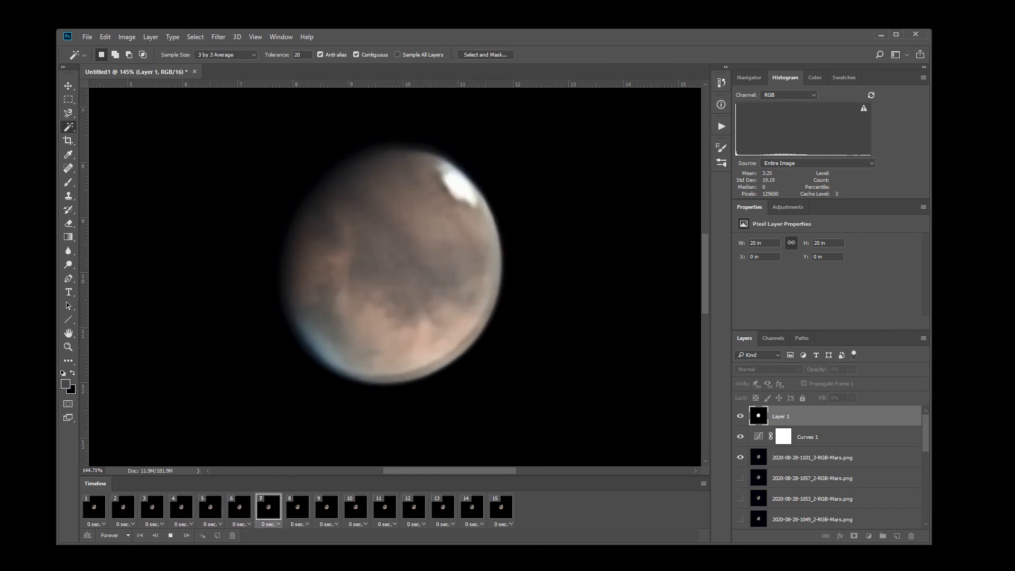
key("space")
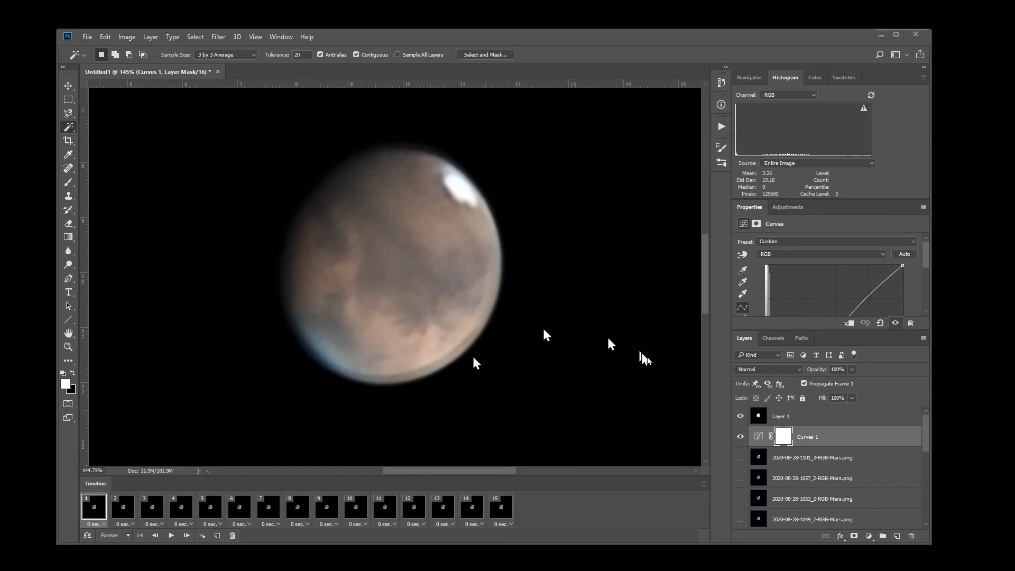
Duplicate the 1101_3 frame layer and lighten the copy's dark lower-right limb with a soft 11 px Dodge brush, Shadows range, 18% Exposure
left_click(740, 457)
left_click(800, 461)
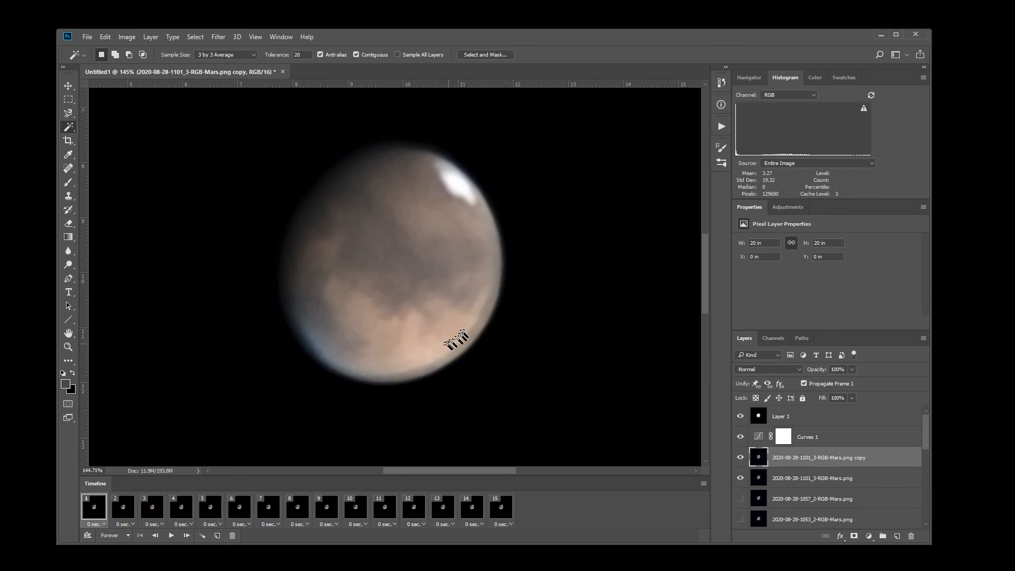
scroll(460, 360, "up", 2)
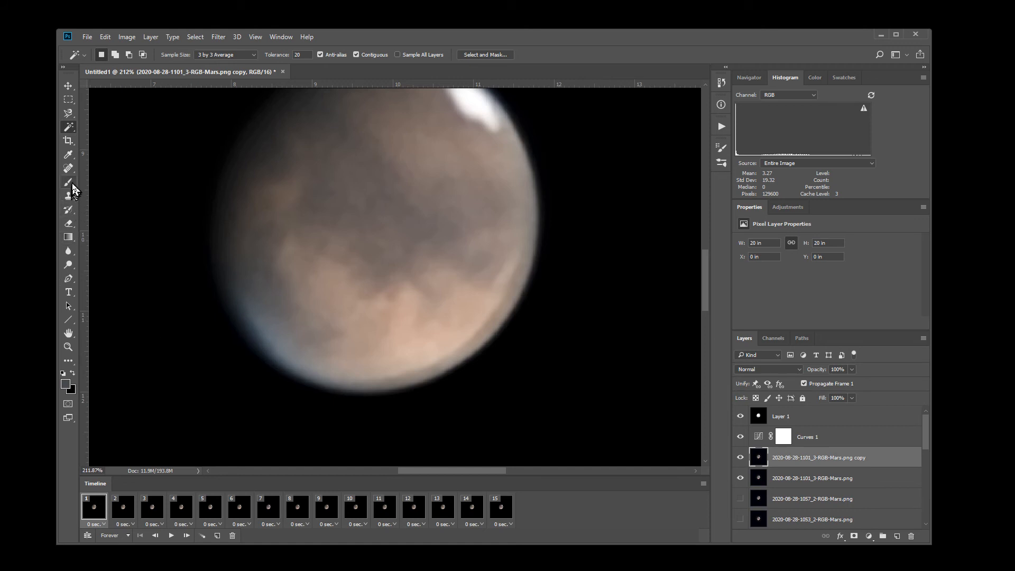
left_click(72, 264)
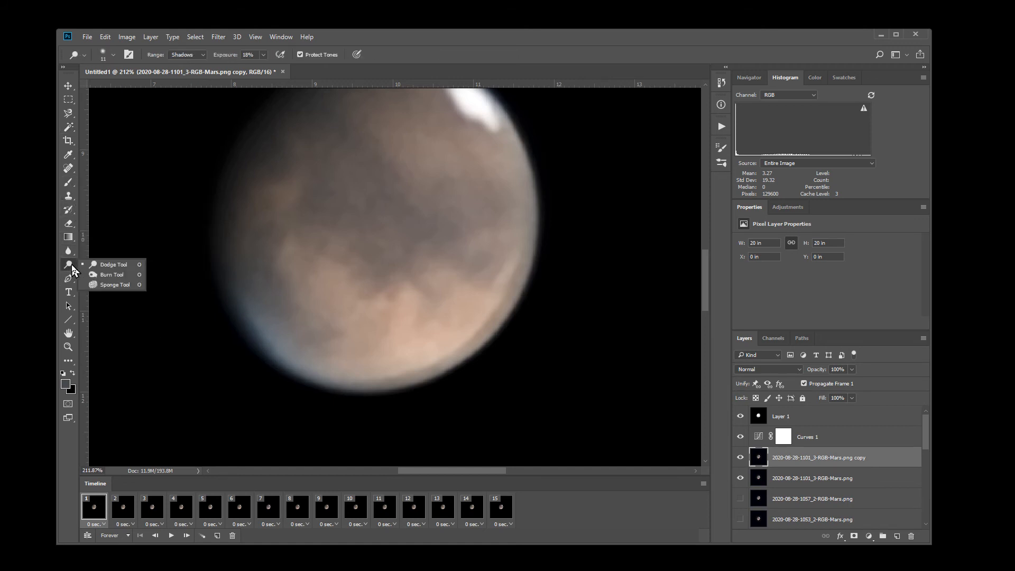
left_click(122, 265)
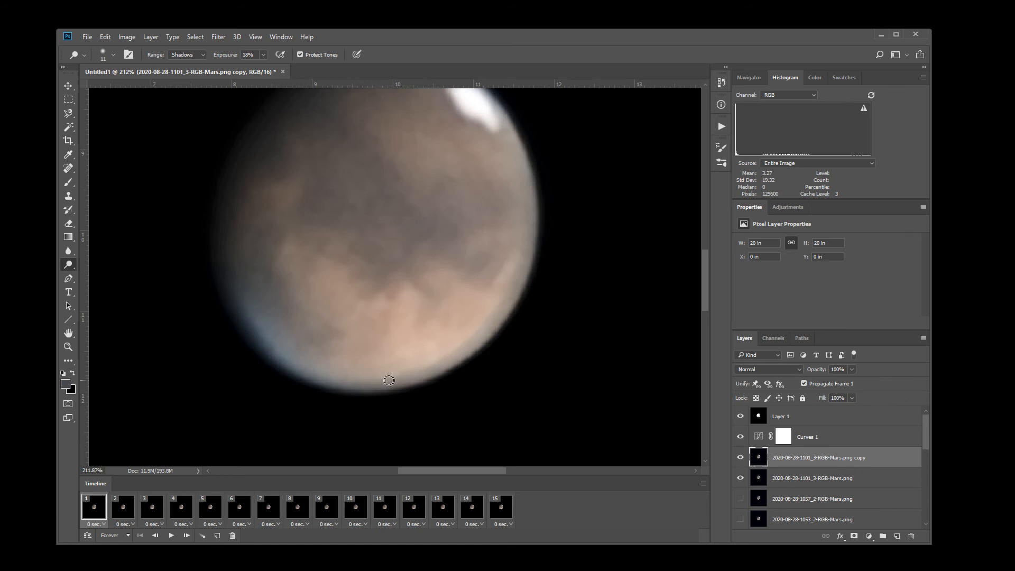
left_click(113, 55)
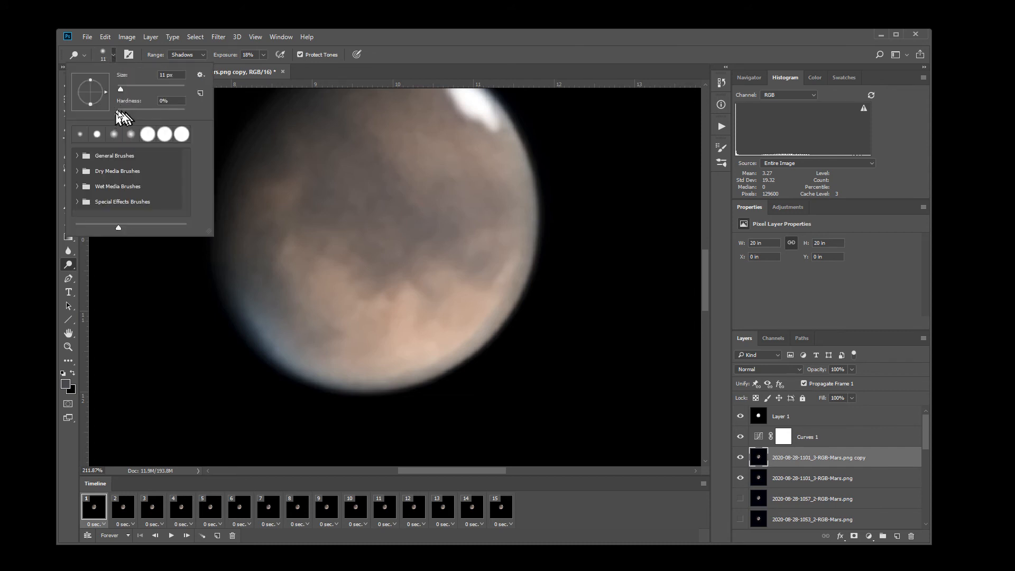
left_click(548, 42)
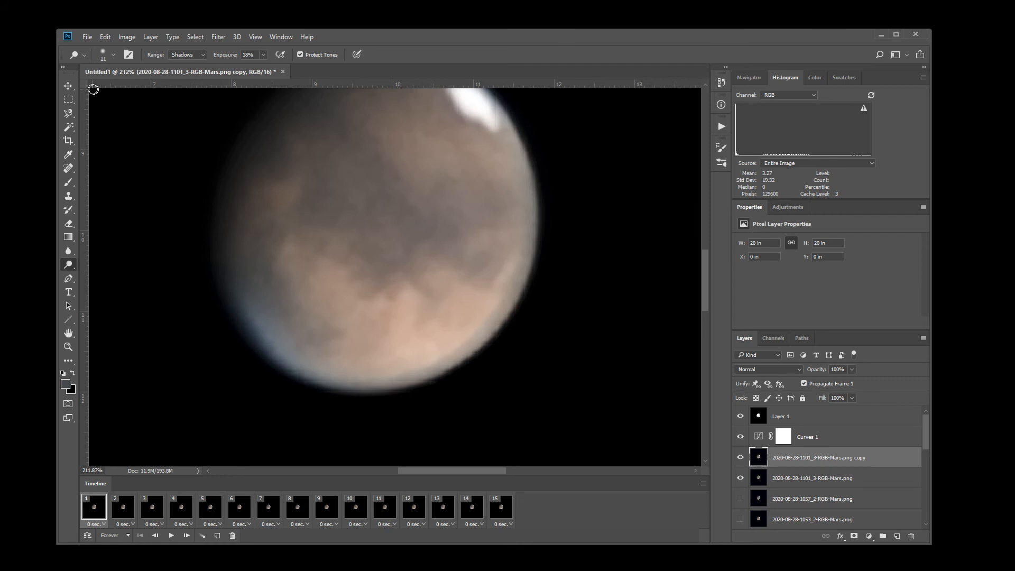
Select the black background around Mars on the 1101_3 copy layer using the Magic Wand with a tolerance of 30
left_click(69, 128)
left_click(608, 206)
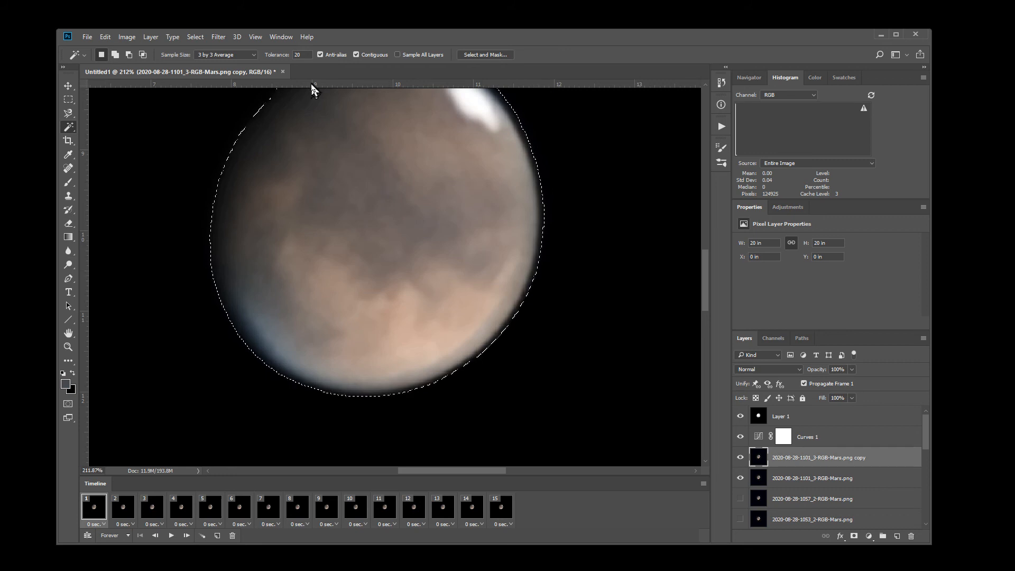
left_click(304, 54)
type("30")
key("ctrl+d")
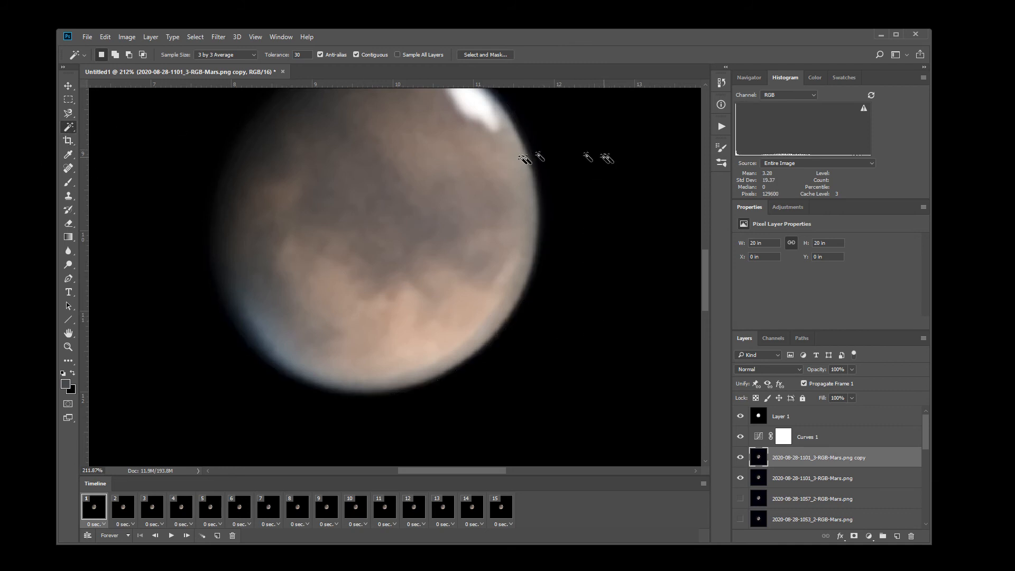
left_click(582, 265)
left_click(585, 268, "alt")
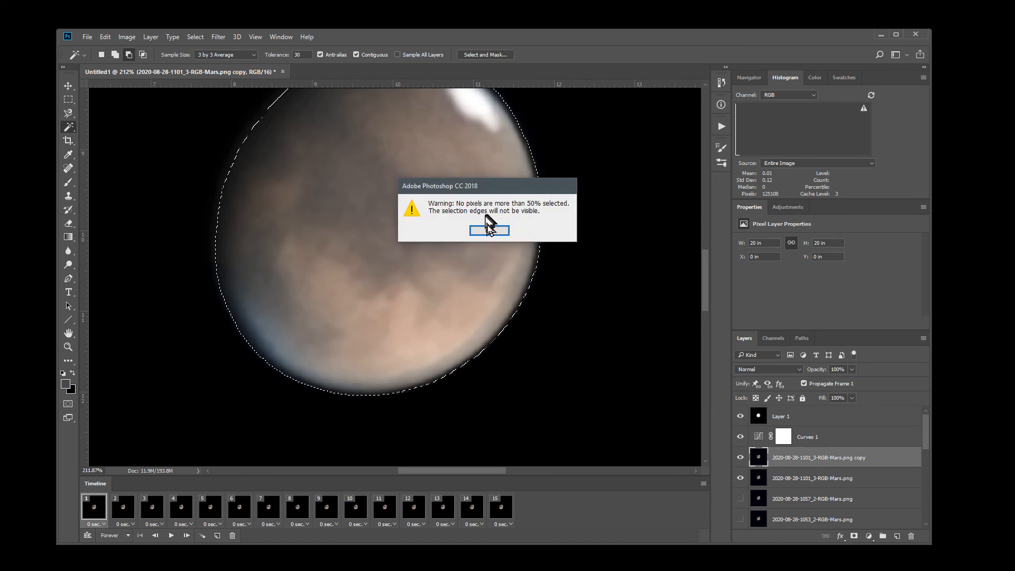
left_click(489, 230)
left_click(593, 284)
Try expanding the background selection by 4 pixels, and undo the expansion
left_click(195, 37)
left_click(199, 37)
mouse_move(290, 176)
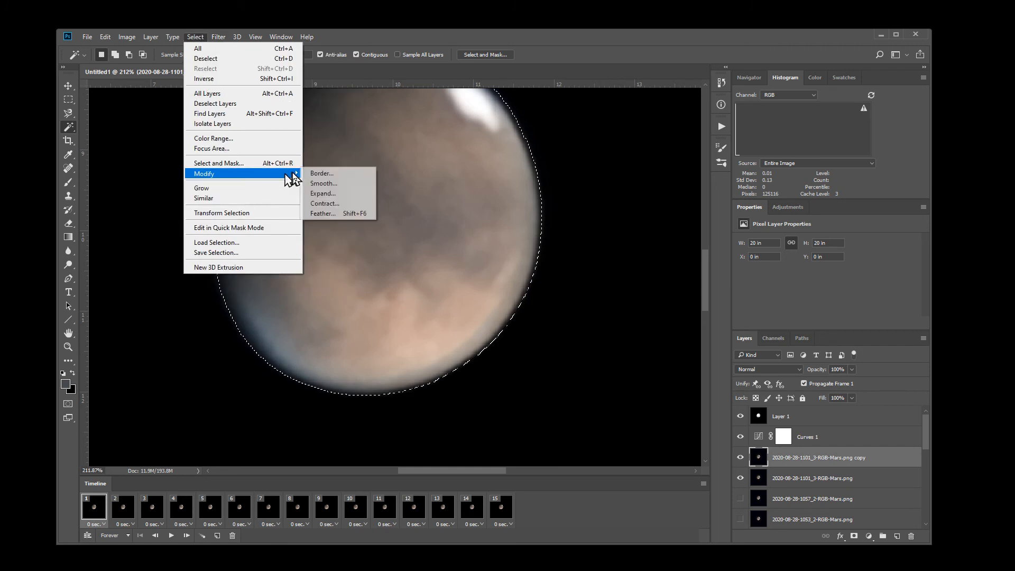
left_click(337, 194)
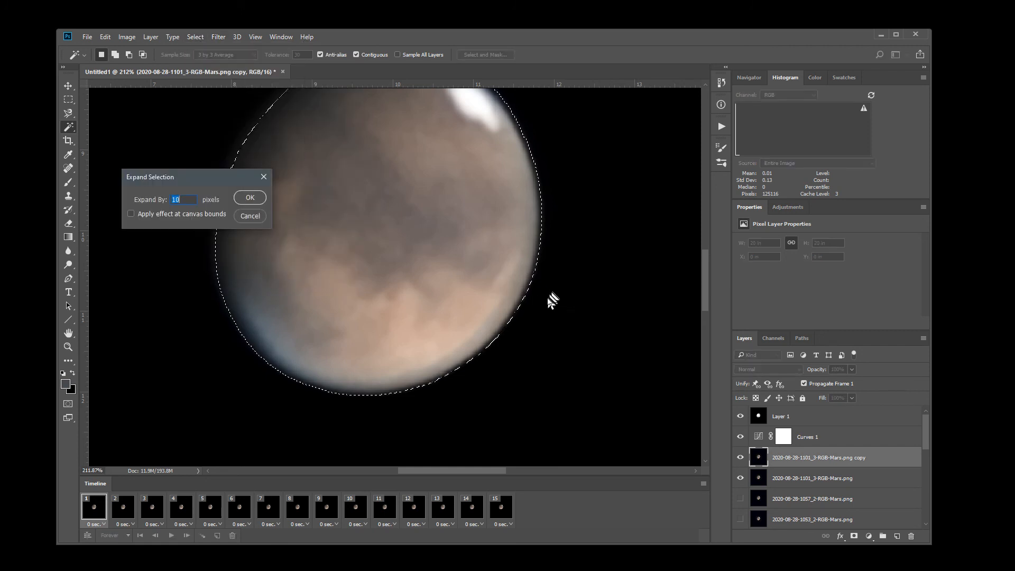
type("4")
key("Return")
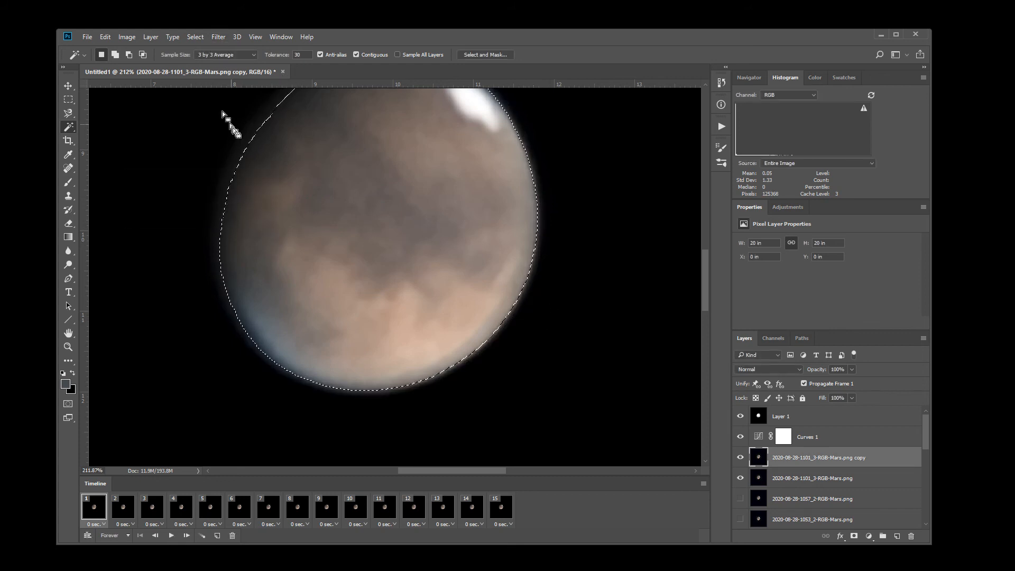
key("ctrl+z")
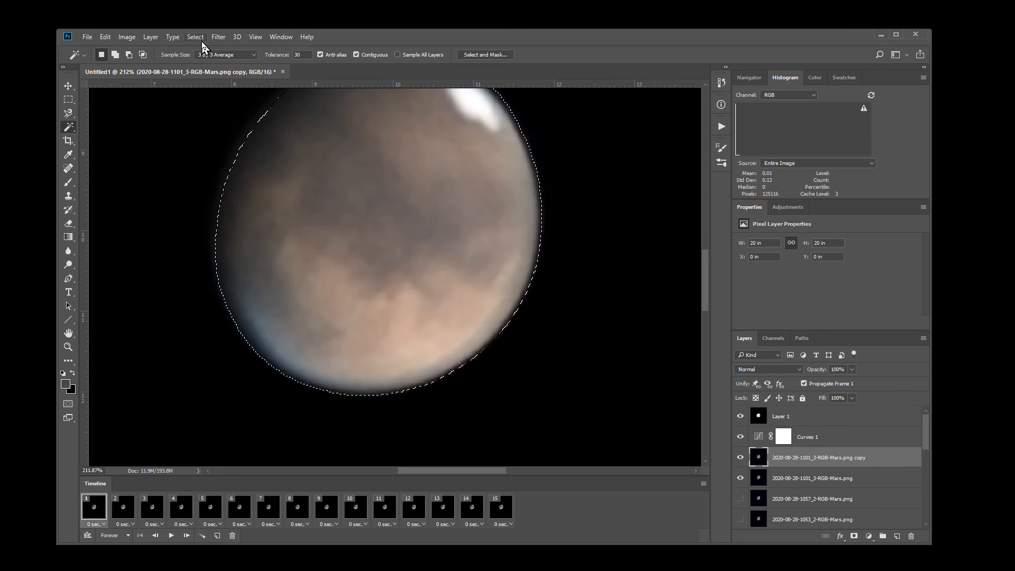
Expand the background selection again so its edge lies slightly inside the planet's limb
left_click(219, 37)
mouse_move(209, 39)
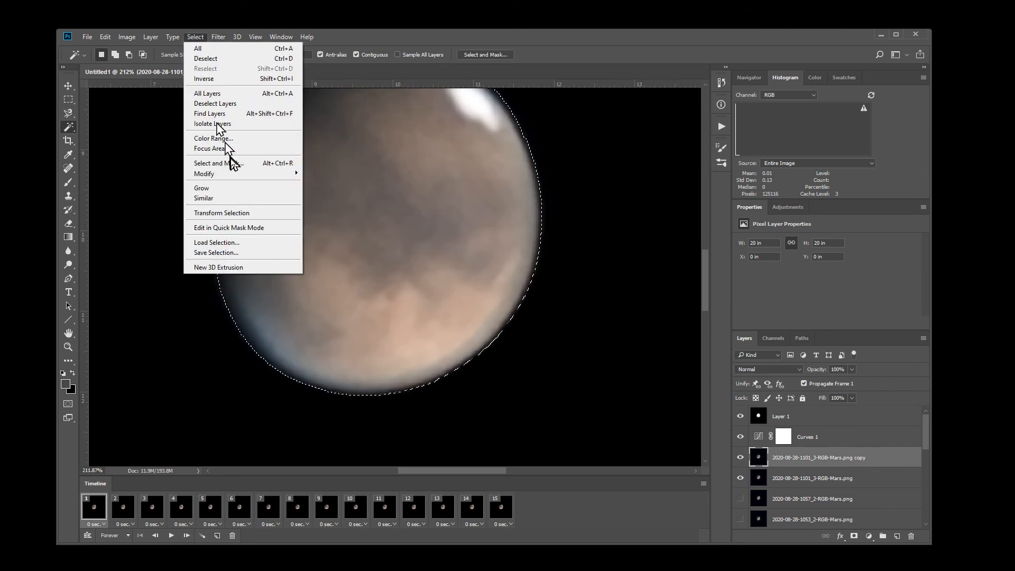
mouse_move(259, 174)
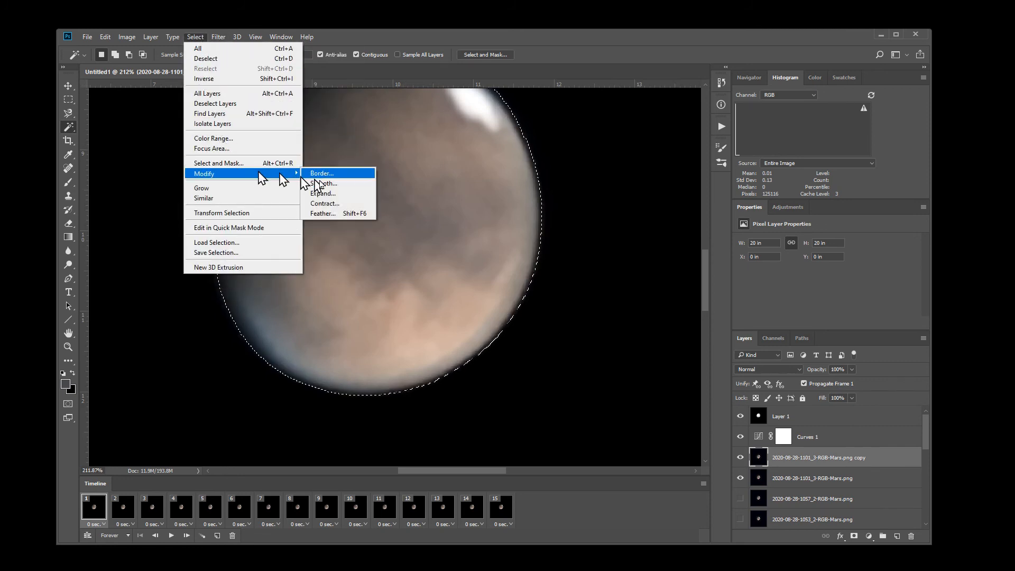
left_click(338, 195)
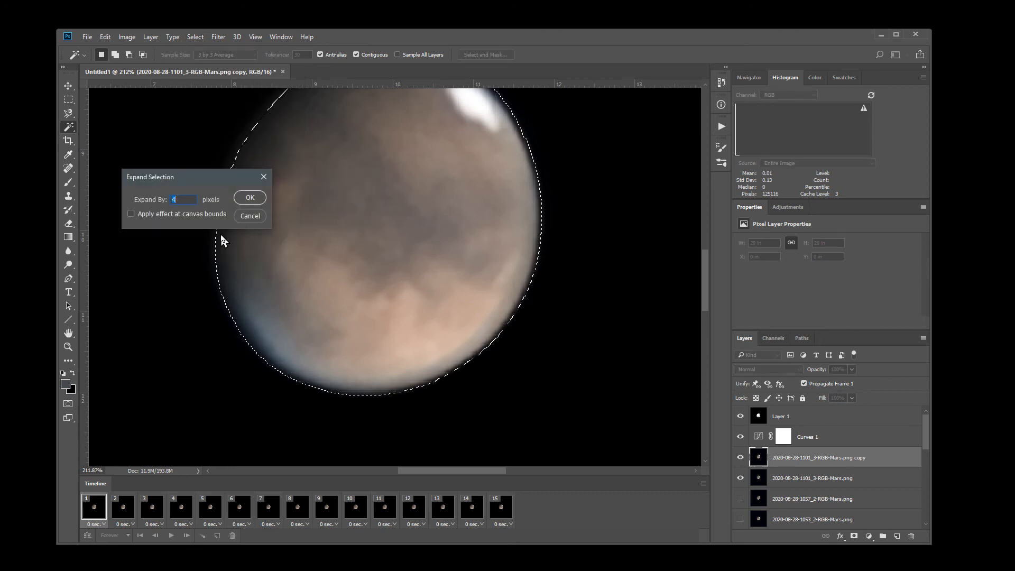
key("Return")
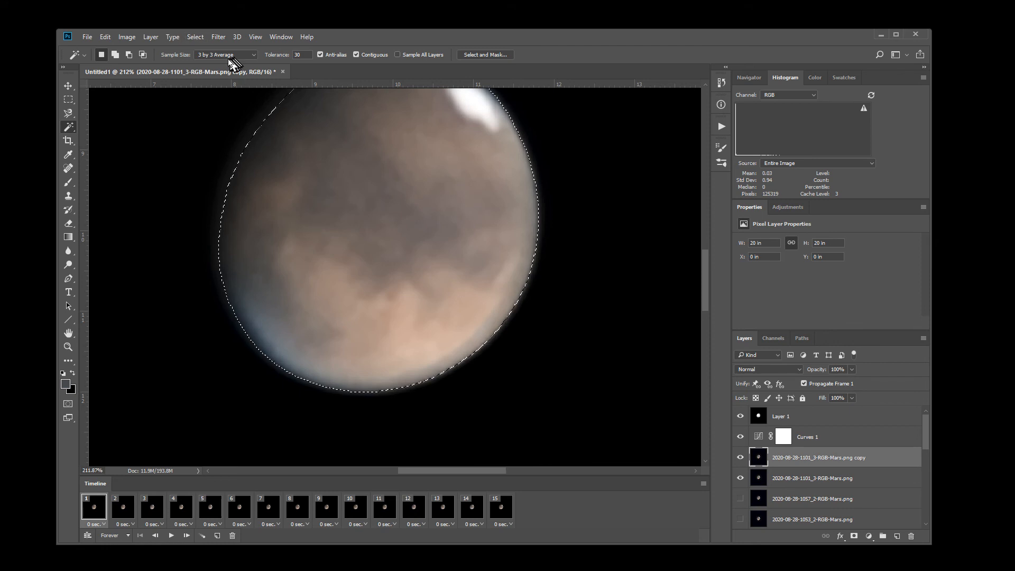
Delete the selected background from the 1101_3 copy layer
scroll(273, 218, "down", 2)
scroll(291, 236, "down", 1)
scroll(276, 234, "up", 2)
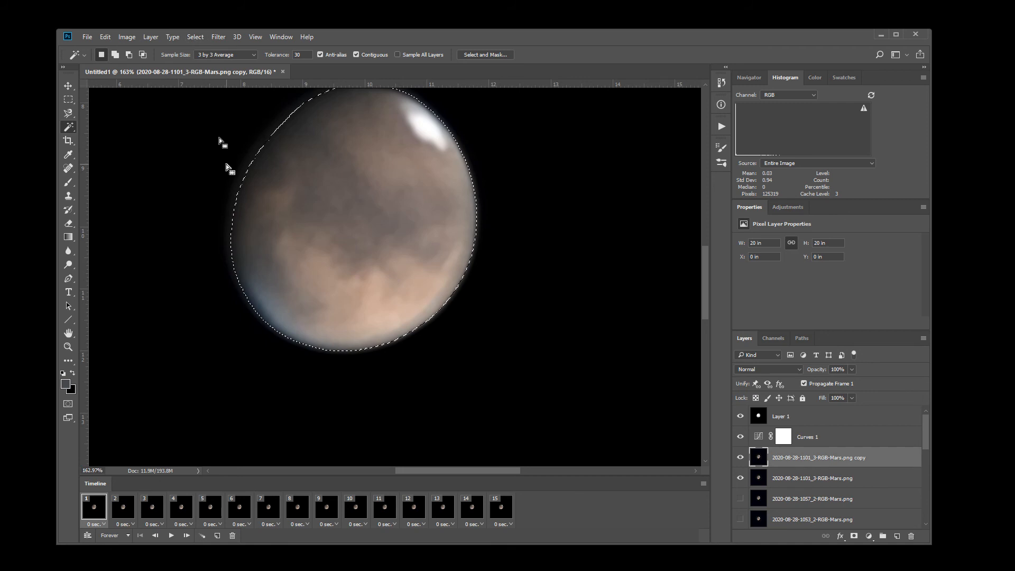
scroll(227, 159, "up", 1)
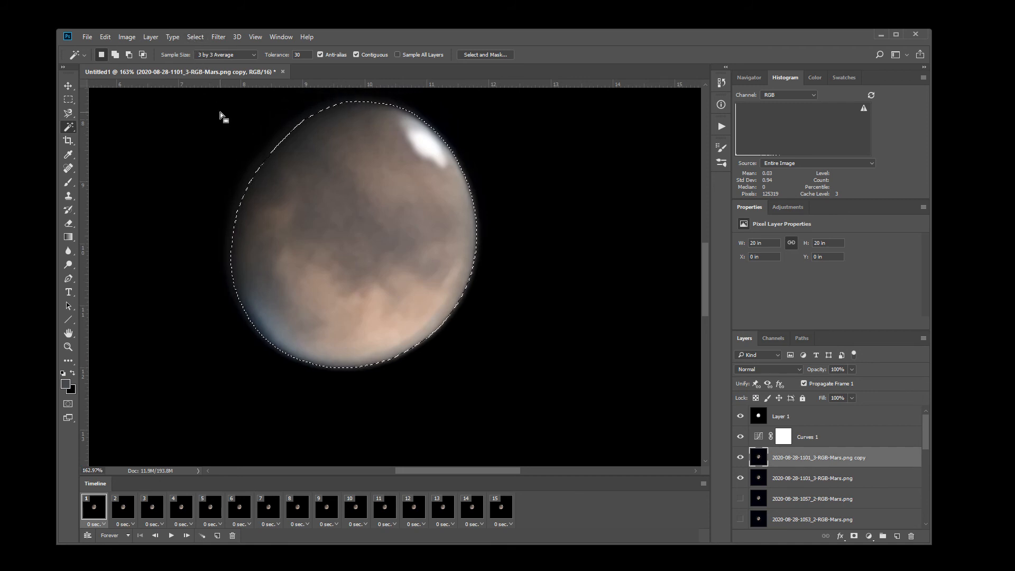
key("Delete")
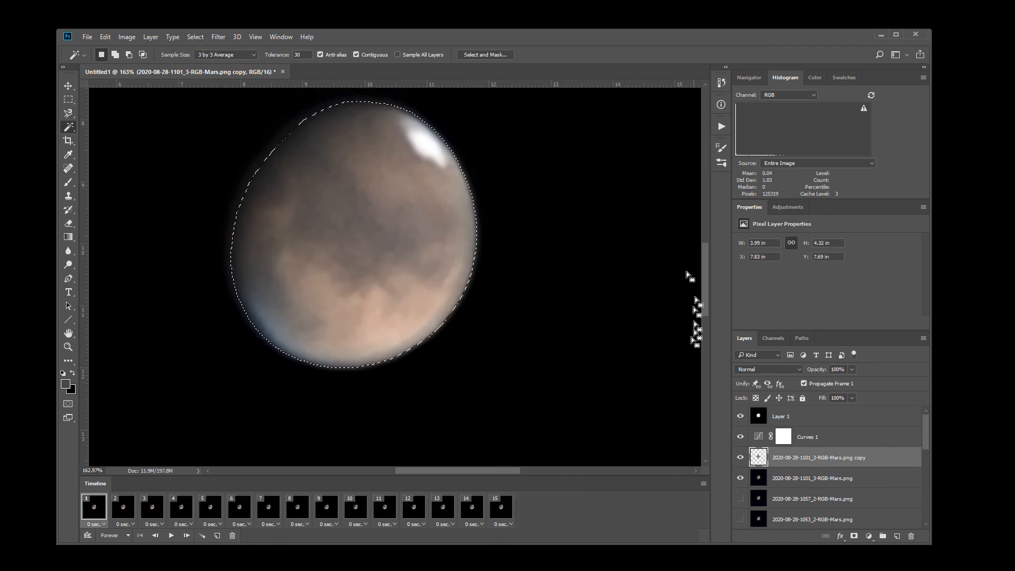
Show only the cut-out 1101_3 copy layer to inspect its edge, and clear the selection
scroll(537, 353, "down", 1)
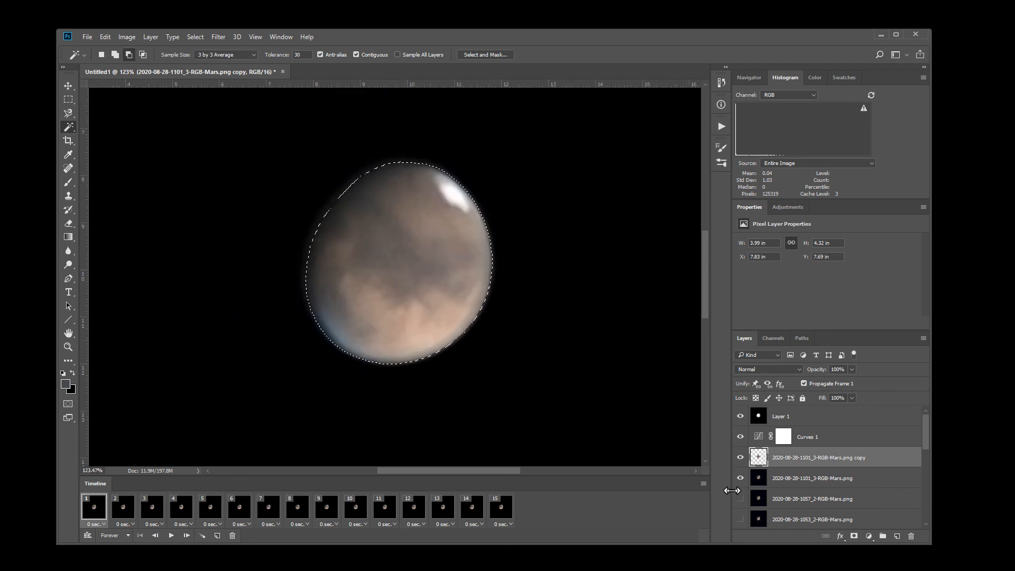
left_click(740, 458, "alt")
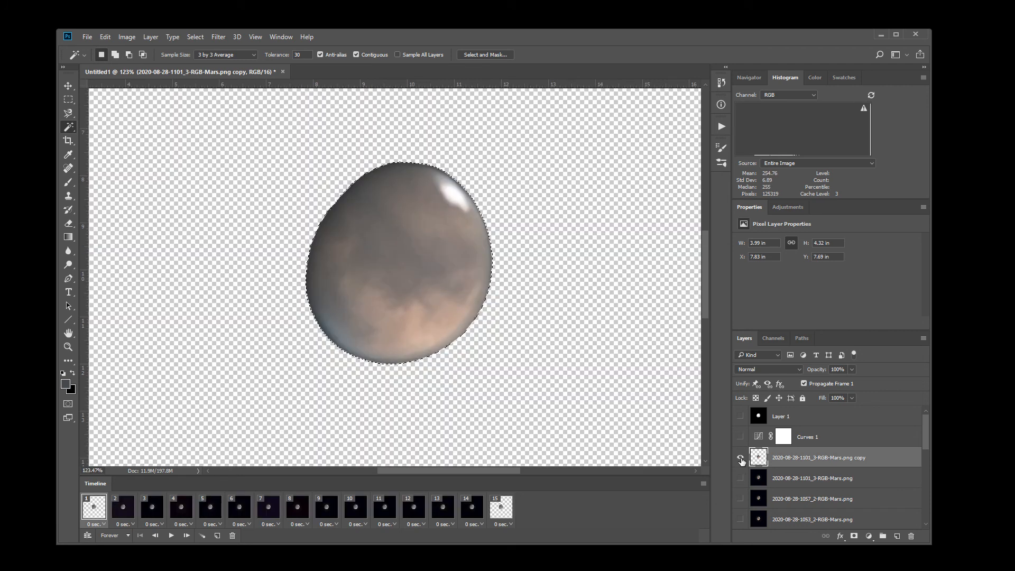
scroll(410, 332, "up", 1)
scroll(410, 332, "up", 3)
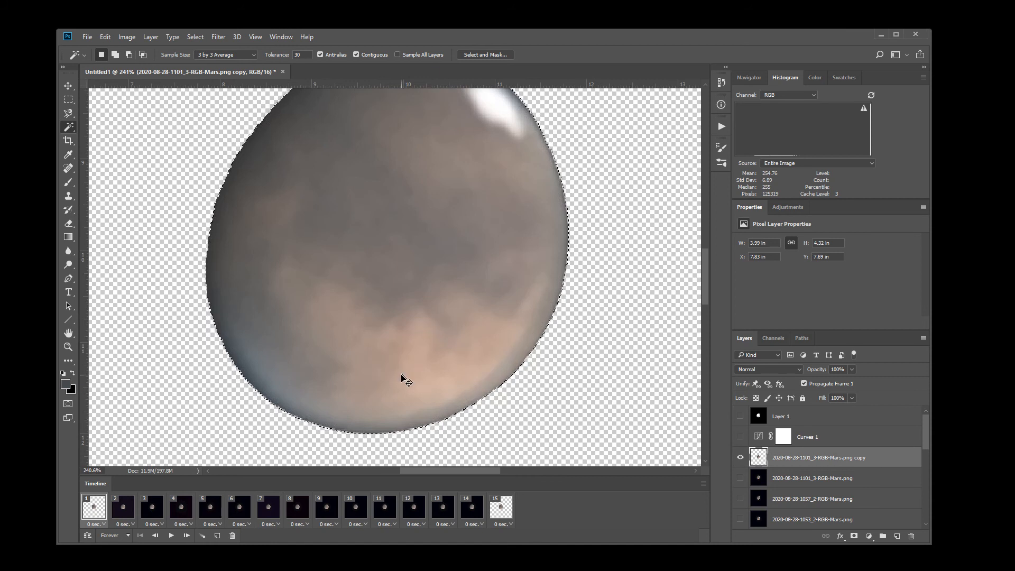
key("ctrl+d")
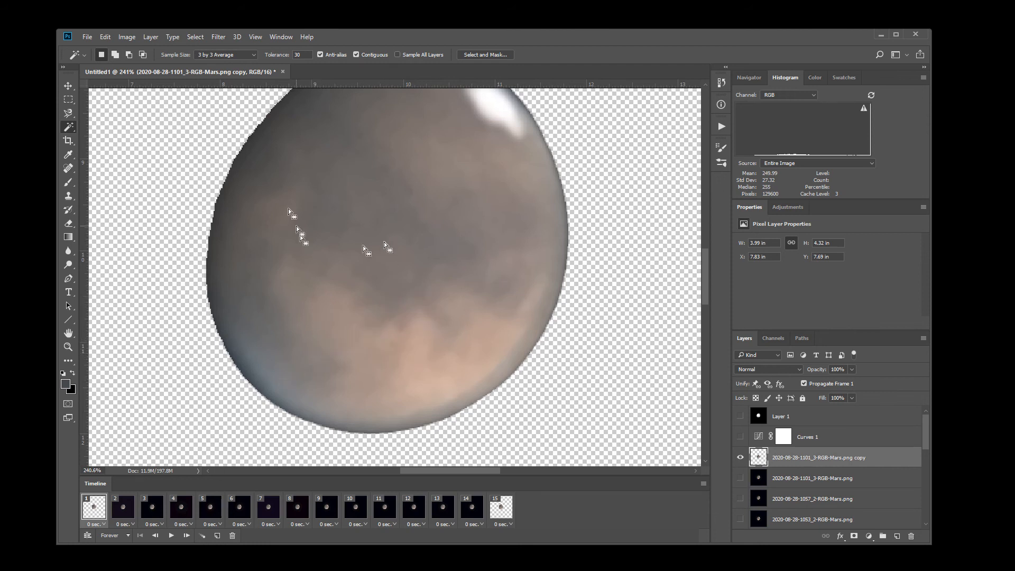
Apply a Gaussian Blur with a 4.0 pixel radius to the cut-out planet layer
left_click(218, 36)
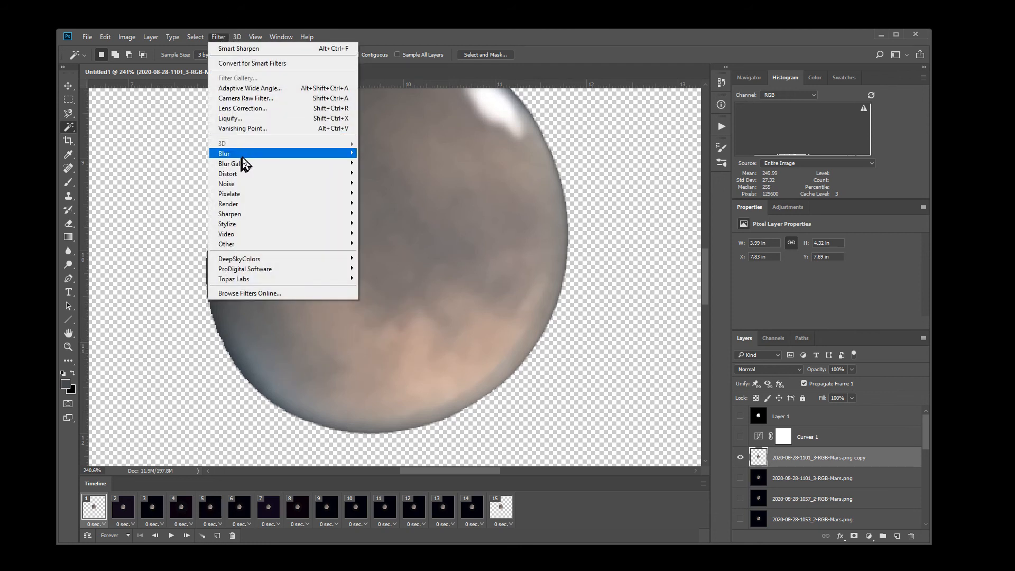
mouse_move(297, 158)
left_click(407, 193)
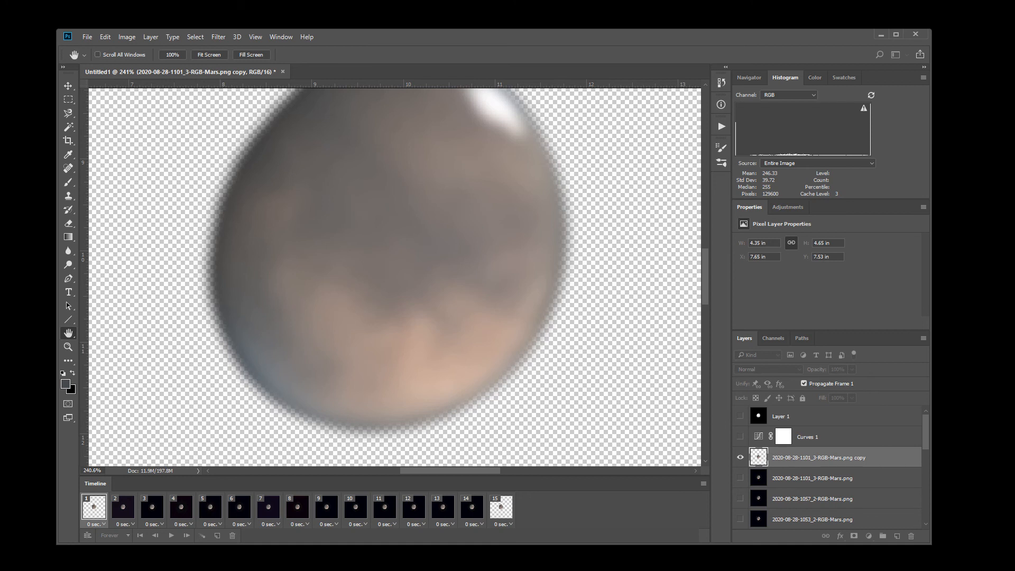
key("ctrl+alt+f")
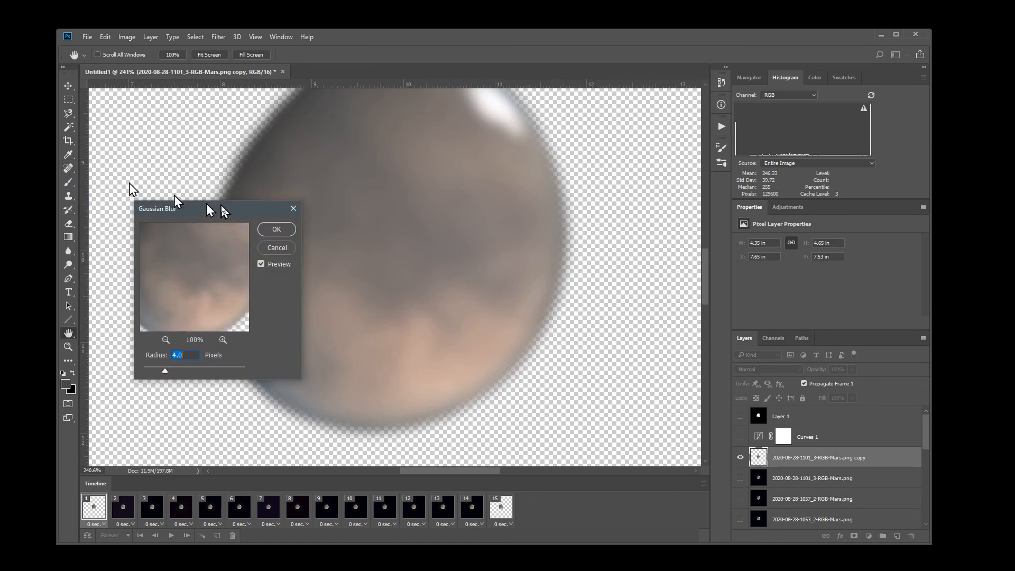
left_click(273, 231)
key("w")
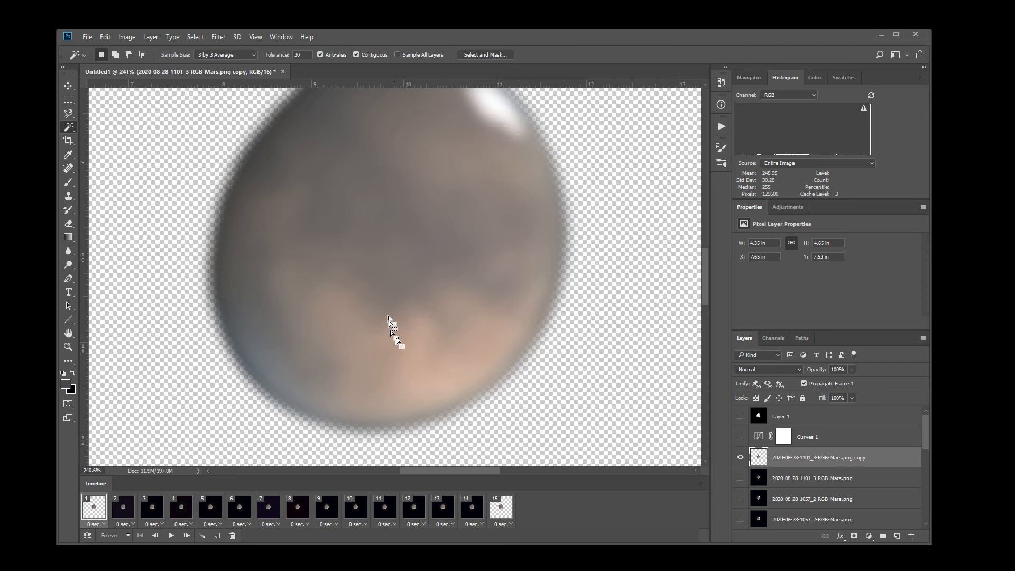
Add a layer mask to the blurred copy, invert it to black, and make the other visible layers show again
scroll(387, 363, "down", 2)
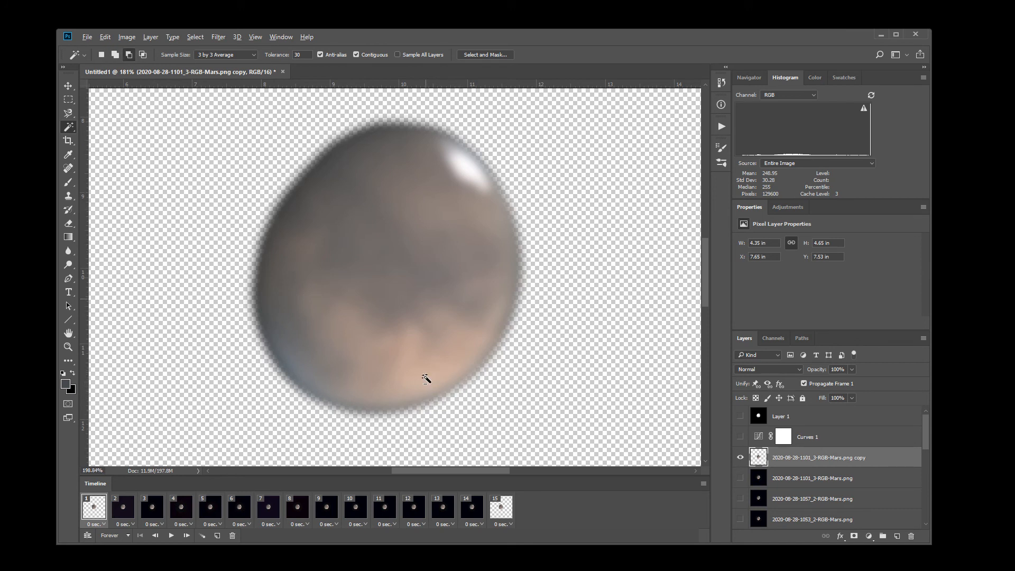
scroll(454, 381, "up", 2)
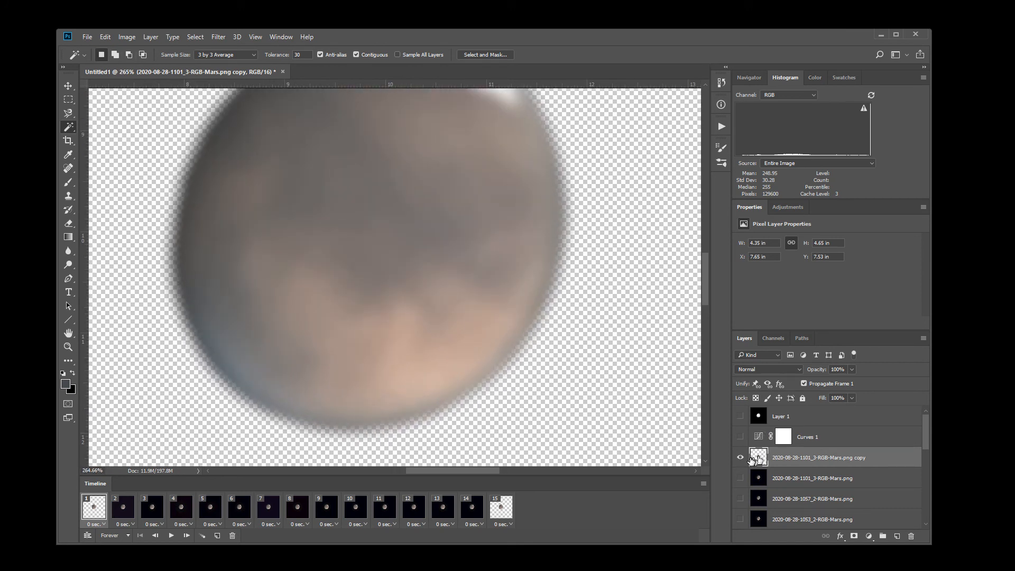
left_click(854, 536)
left_click(785, 461, "alt")
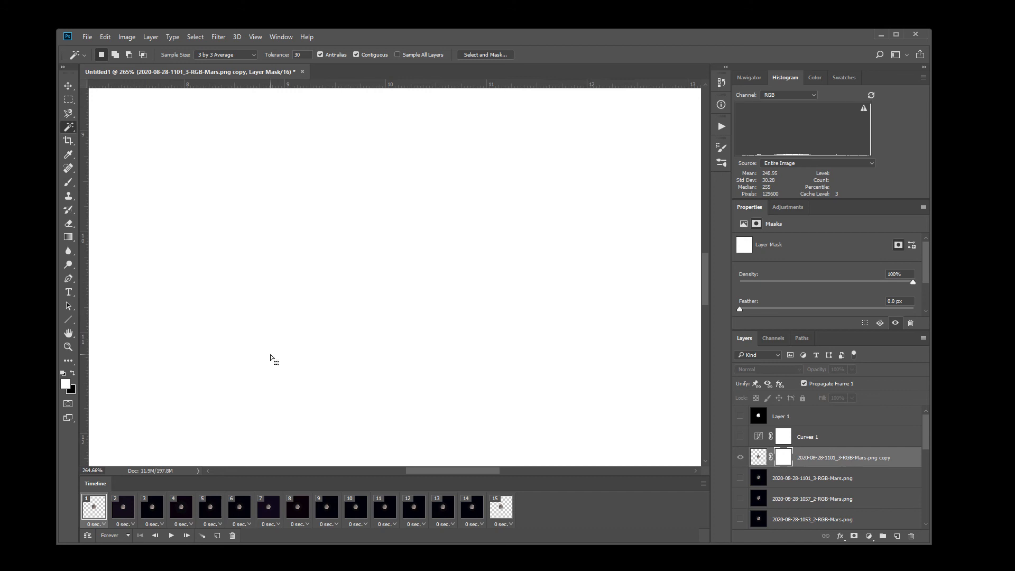
key("ctrl+i")
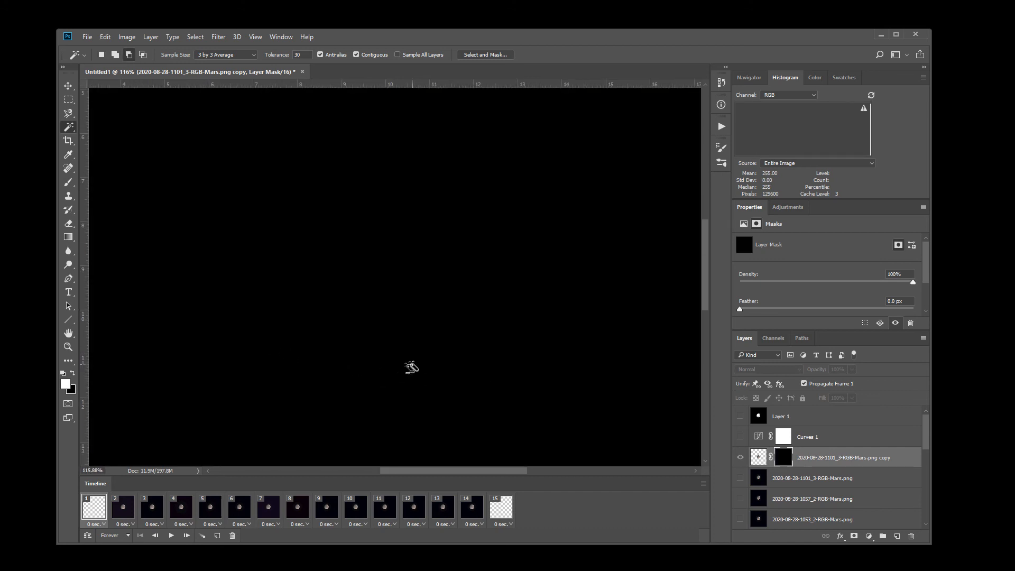
scroll(410, 367, "down", 10)
scroll(419, 362, "up", 1)
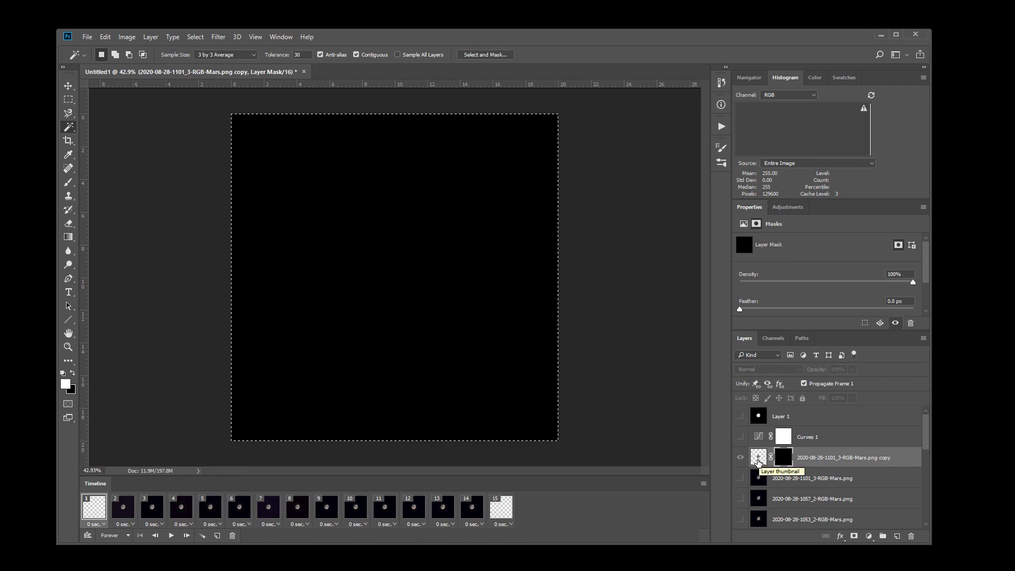
left_click(758, 462)
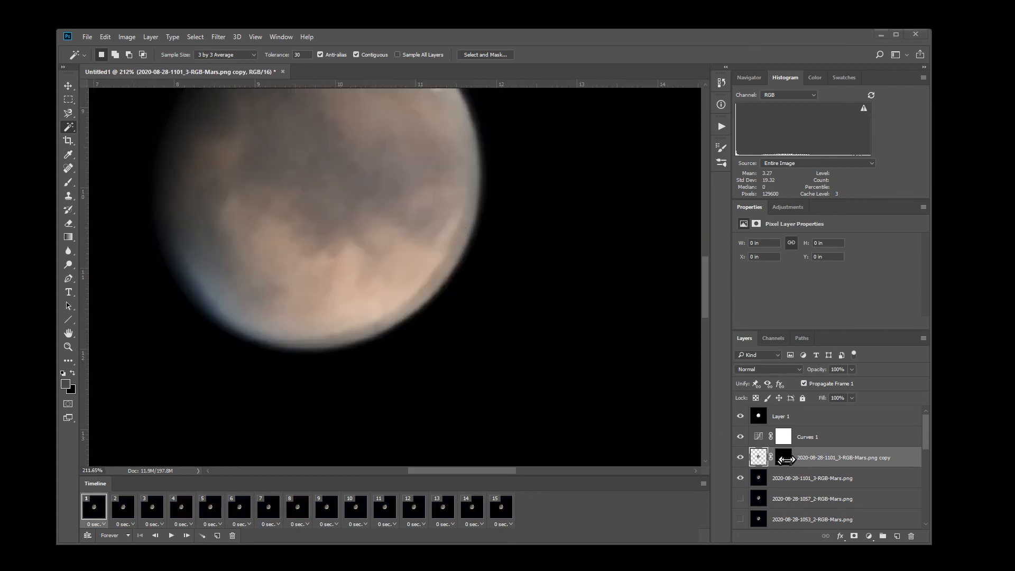
Paint white on the blurred copy's mask along the planet's lower-right limb with a 15 px Brush at 49% opacity
left_click(67, 384)
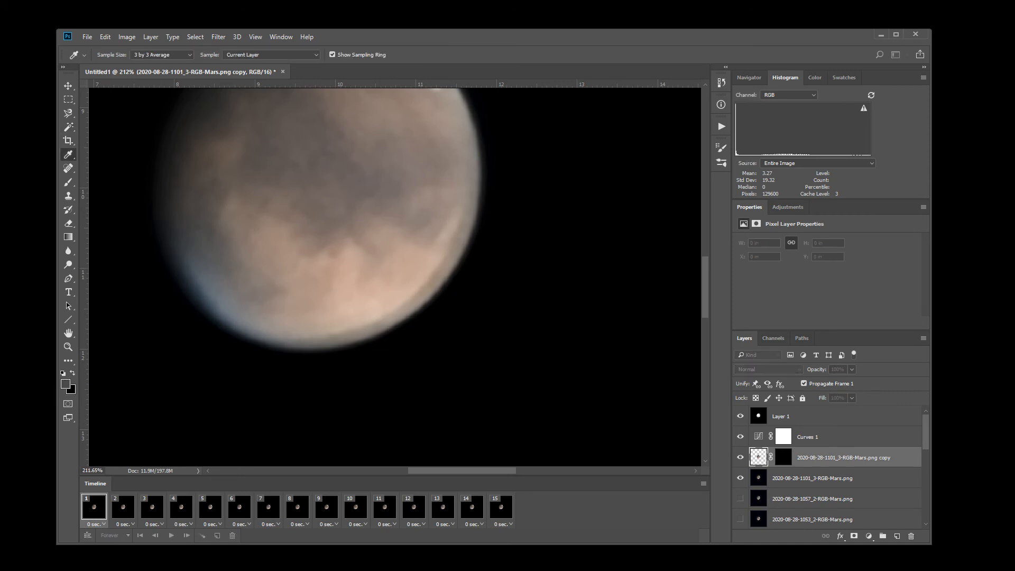
left_click_drag(222, 177, 333, 224)
left_click_drag(182, 278, 27, 201)
left_click(370, 239)
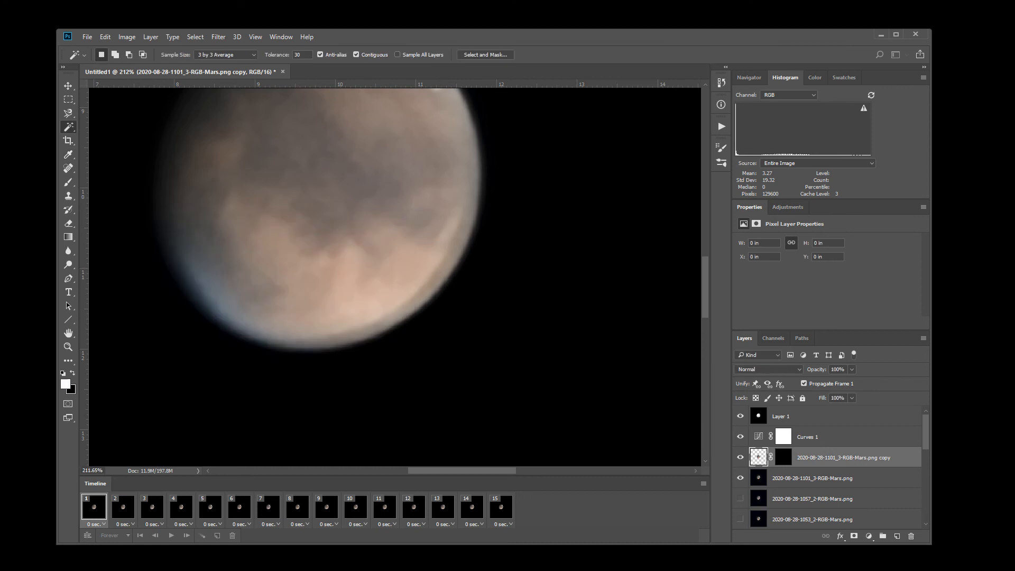
left_click(70, 184)
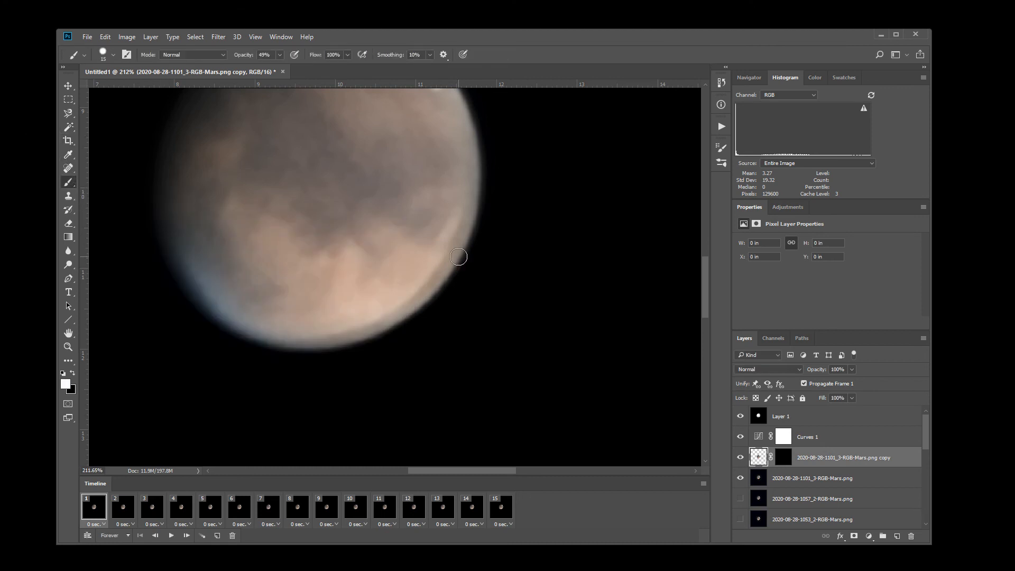
left_click(784, 459)
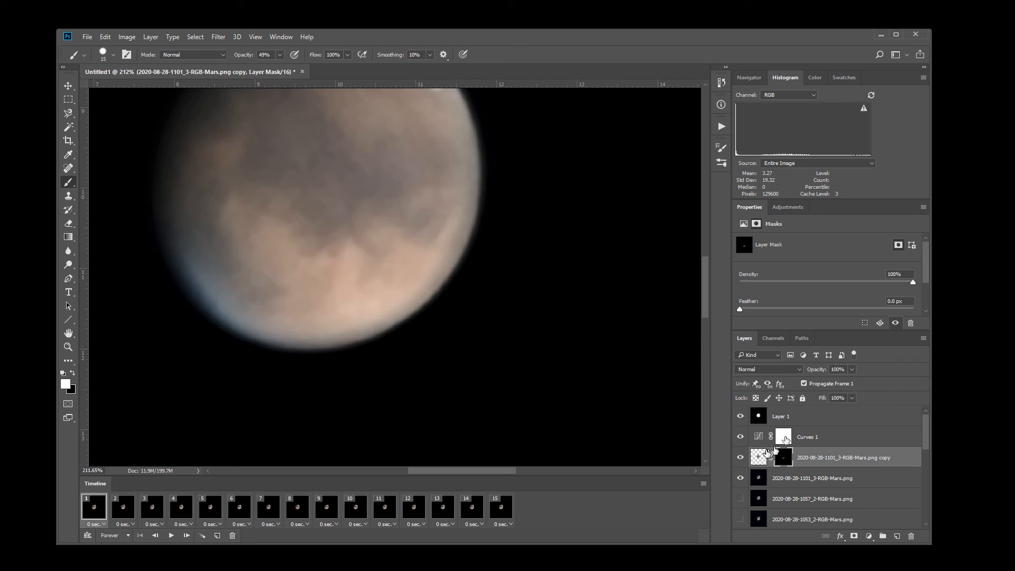
Toggle the masked 1101_3 copy layer's visibility to compare the limb before and after the retouch
left_click(740, 457)
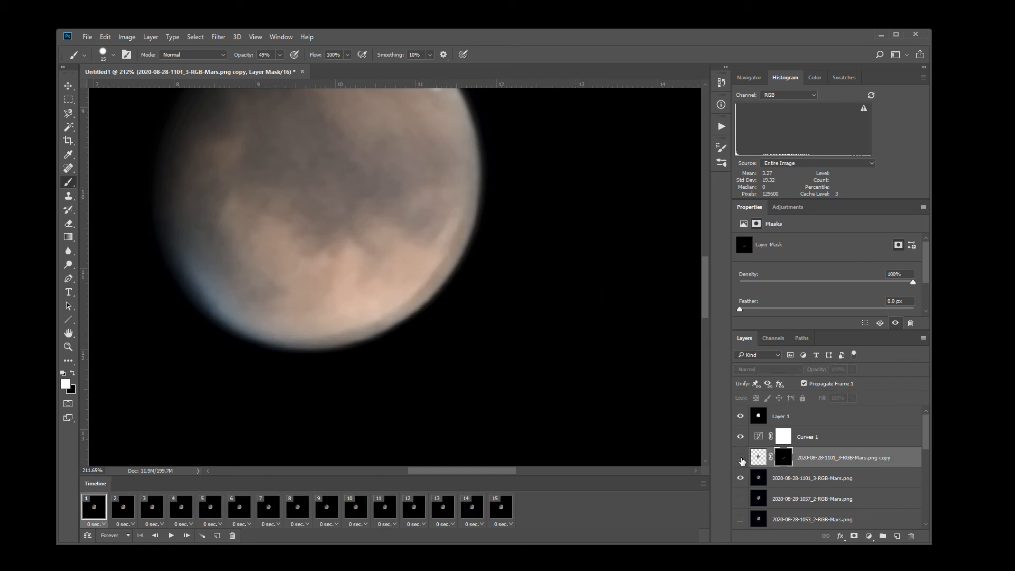
left_click(741, 458)
left_click(741, 458)
left_click(740, 458)
left_click(740, 458)
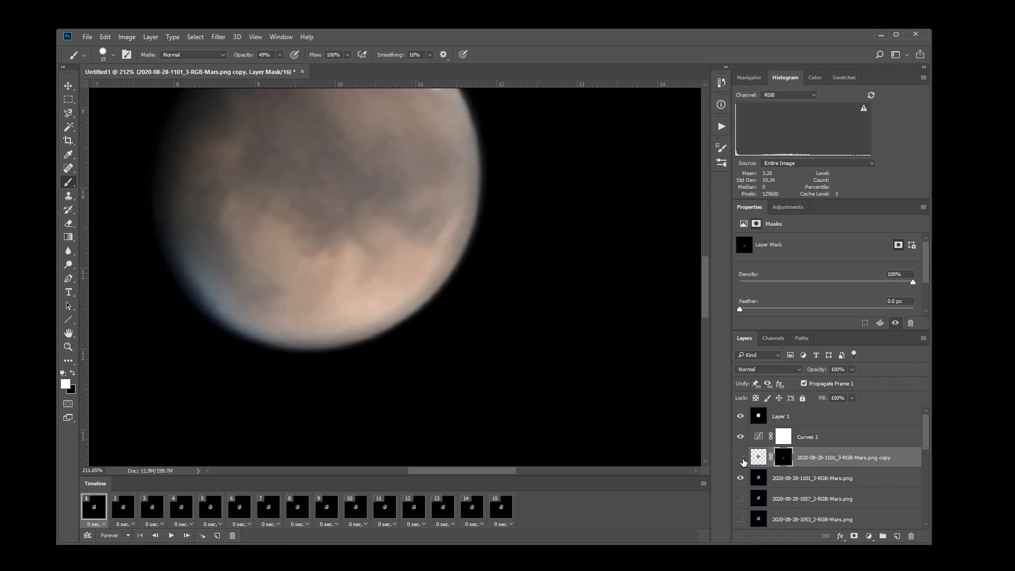
left_click(741, 458)
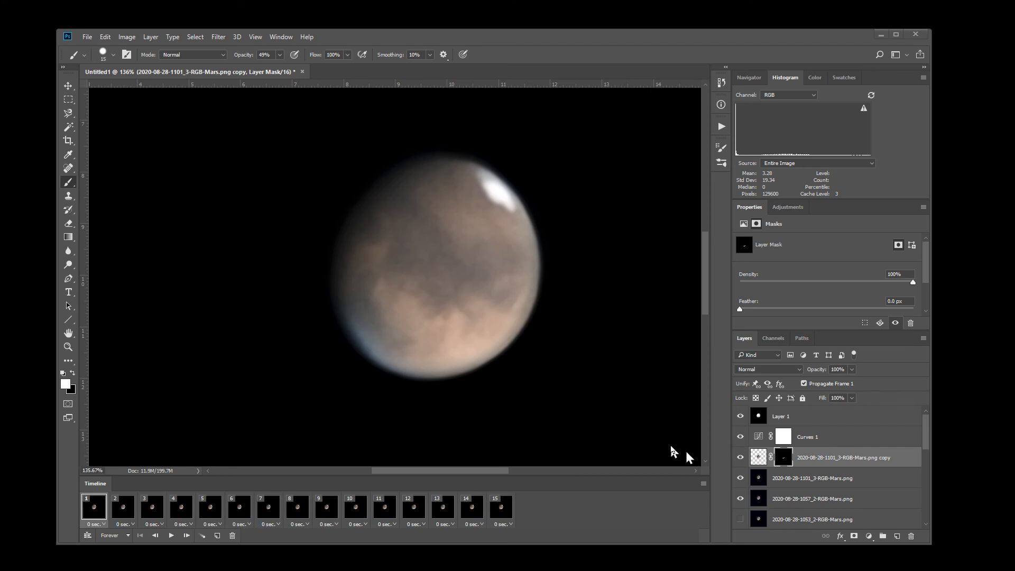
Isolate the masked 1101_3 copy layer, examine the painted limb strip up close, and restore the other layers' visibility
left_click(740, 458, "alt")
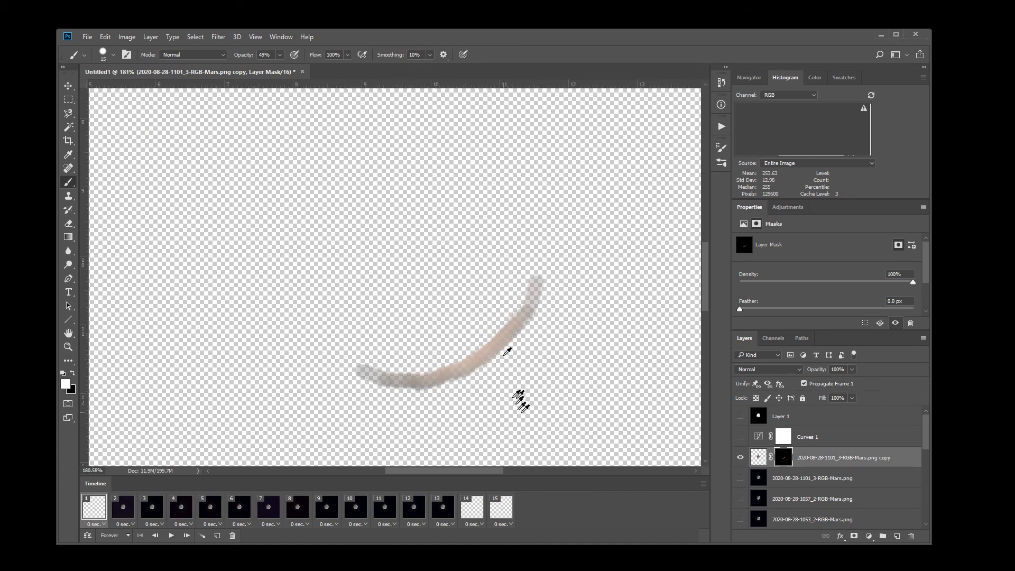
scroll(521, 397, "up", 8)
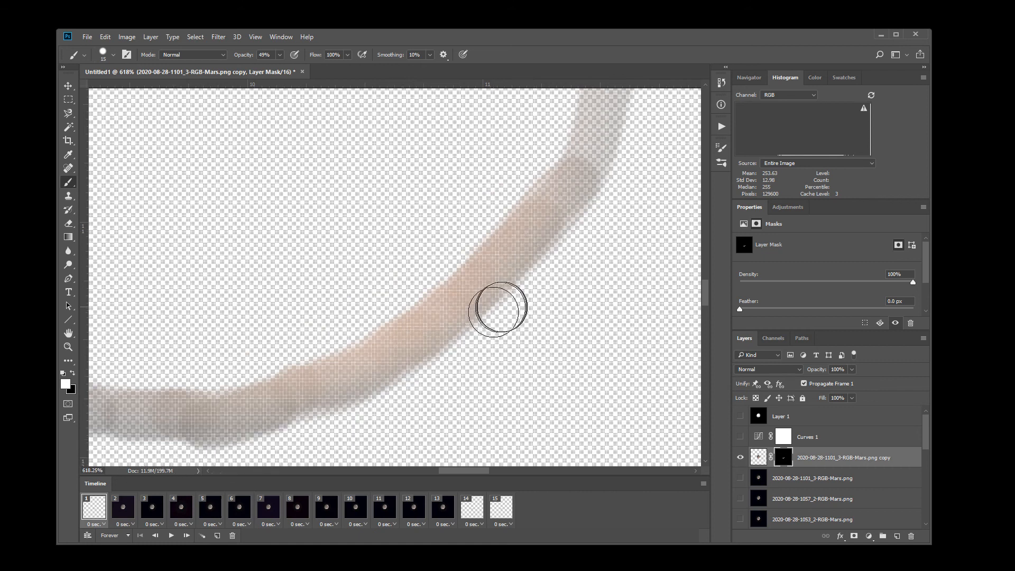
scroll(494, 318, "down", 3)
scroll(489, 343, "down", 1)
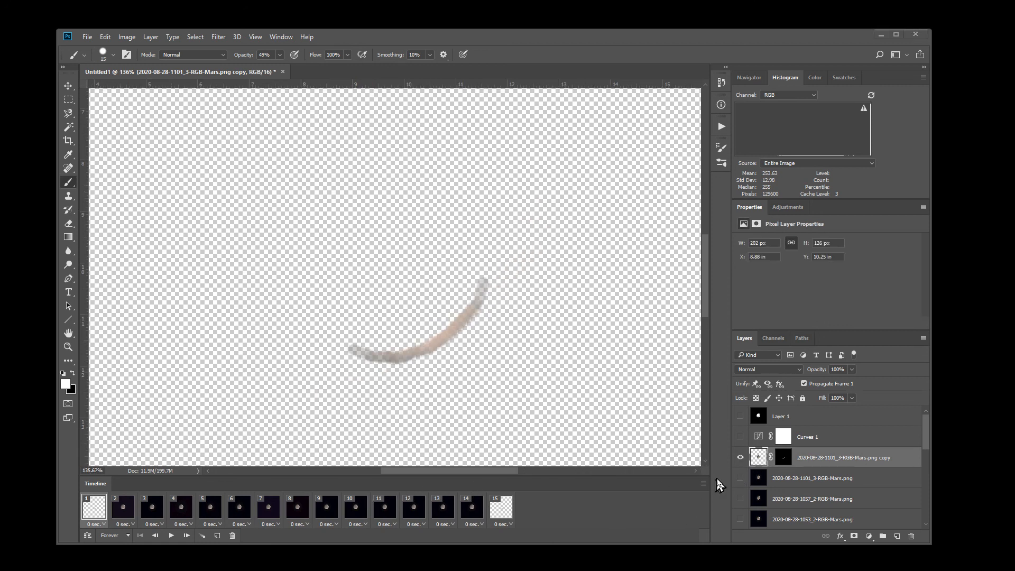
left_click(741, 458, "alt")
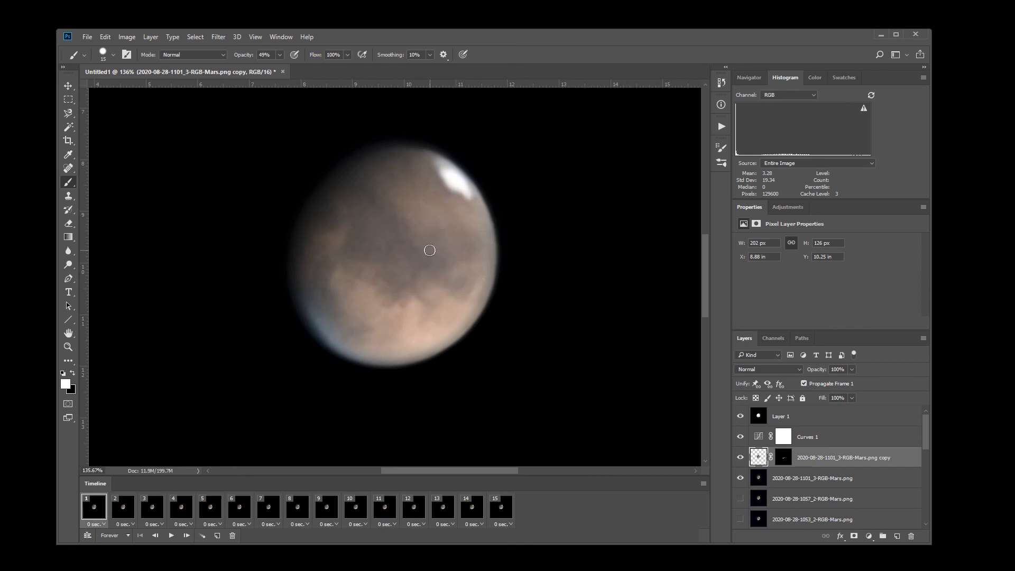
Rotate the whole canvas by 180°
left_click(106, 38)
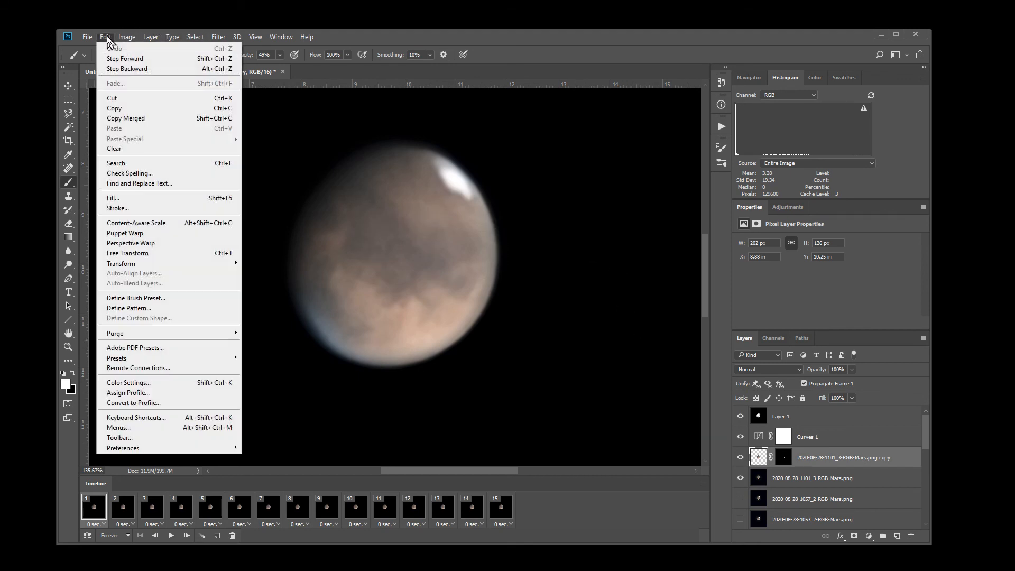
left_click(107, 38)
left_click(126, 38)
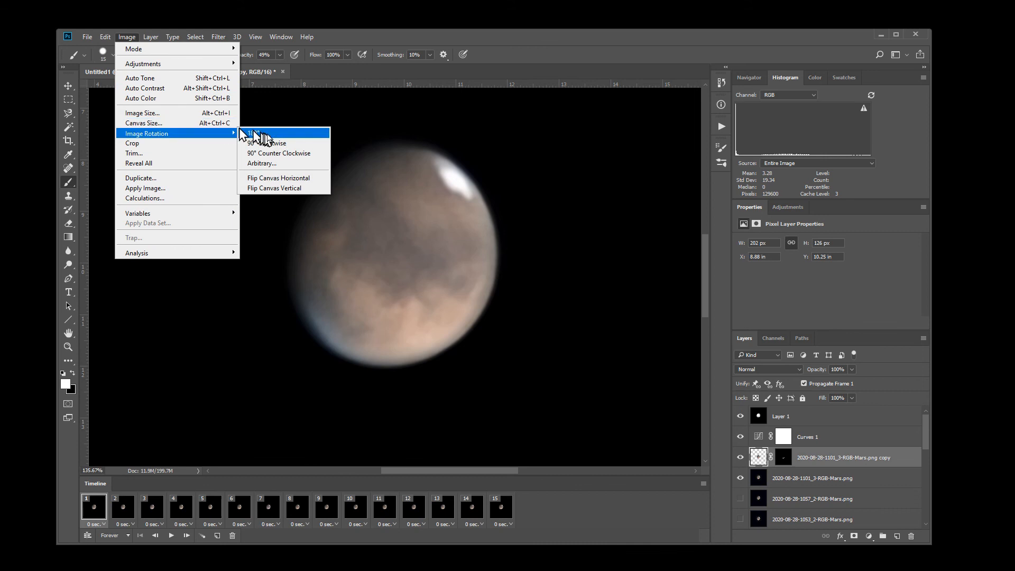
left_click(275, 133)
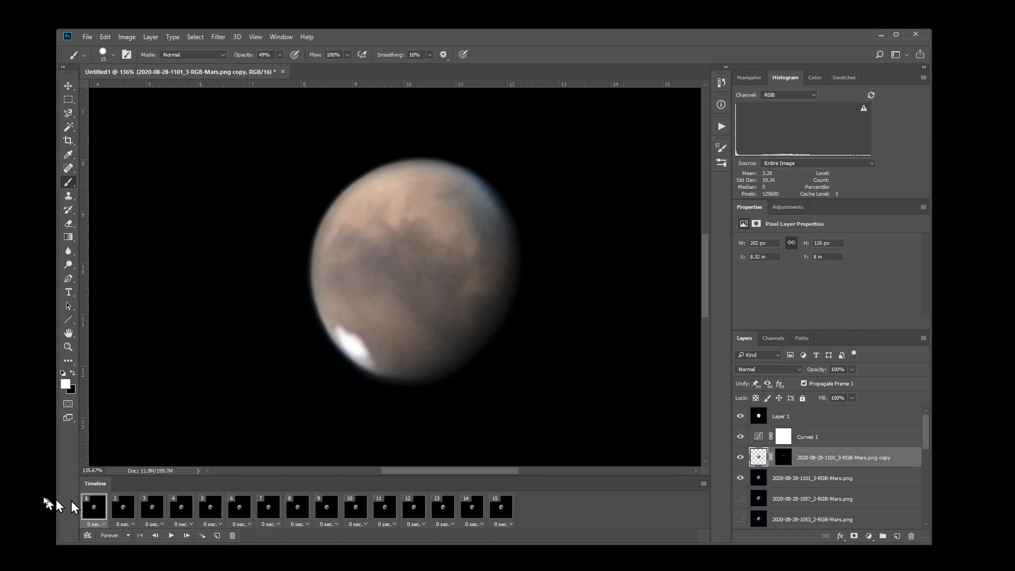
Delete the existing frame animation, then select all layers and make every one of them visible
left_click(703, 484)
left_click(749, 509)
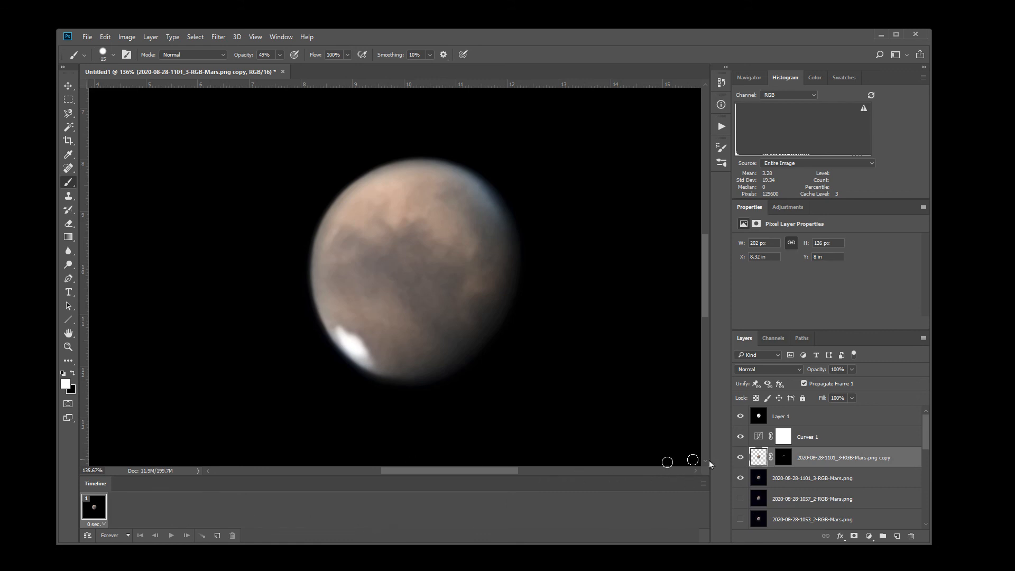
left_click(804, 484)
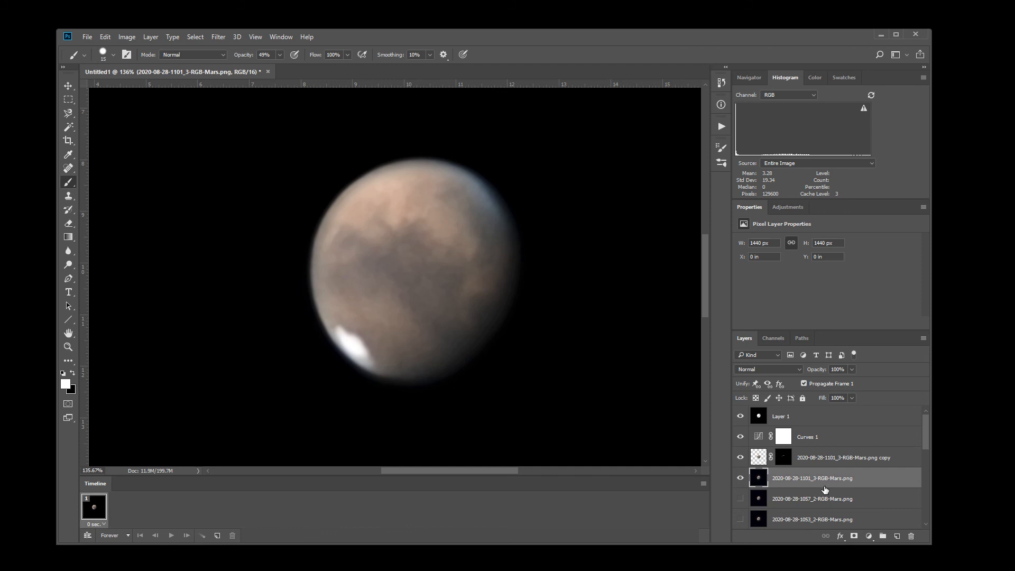
key("ctrl+alt+a")
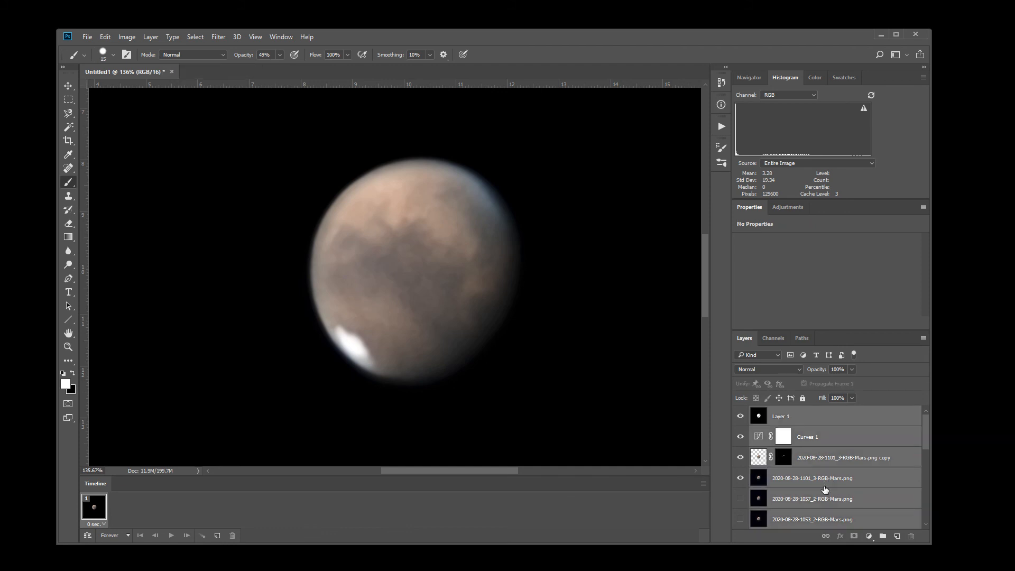
left_click(824, 483)
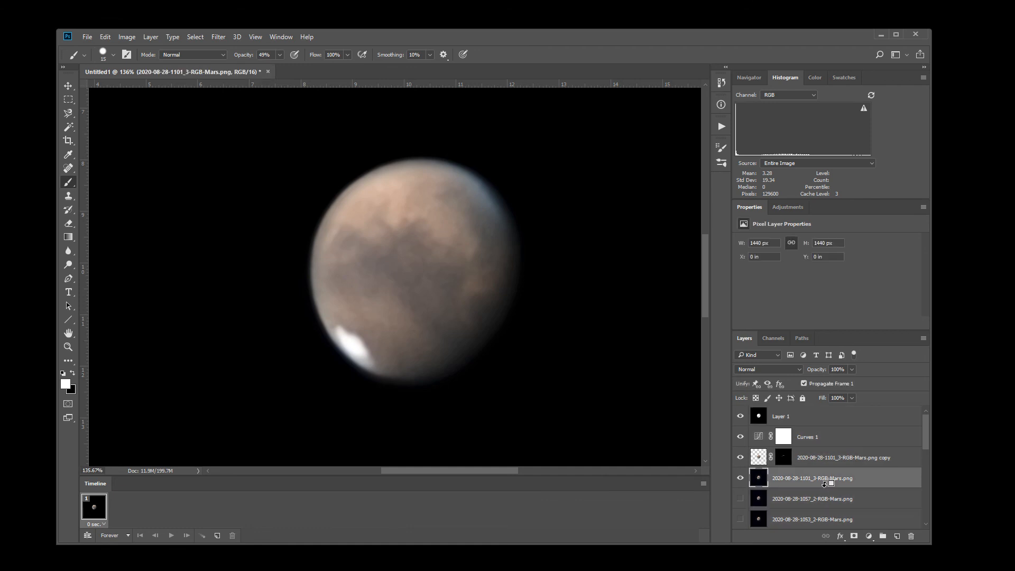
key("ctrl+alt+a")
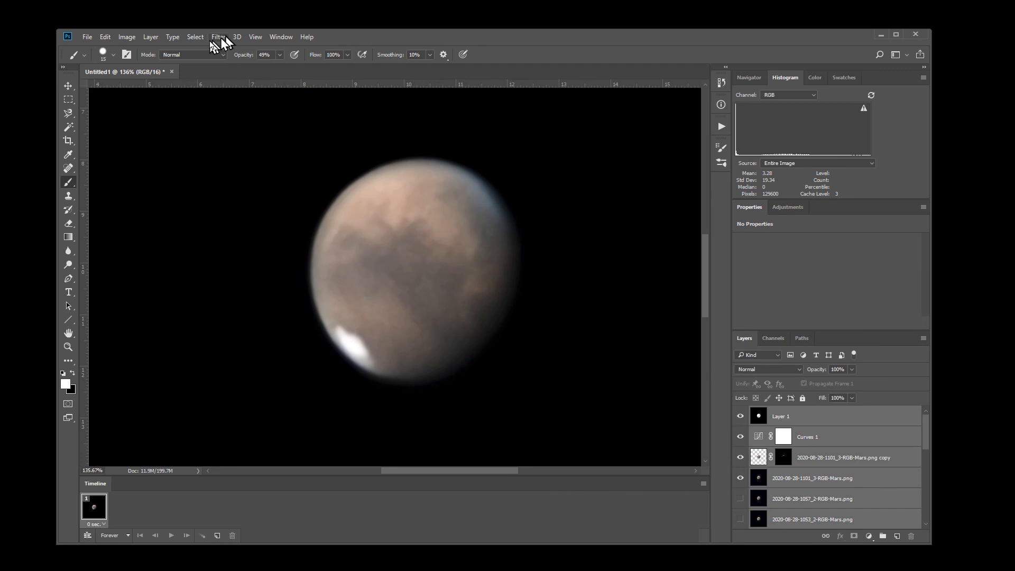
left_click(150, 38)
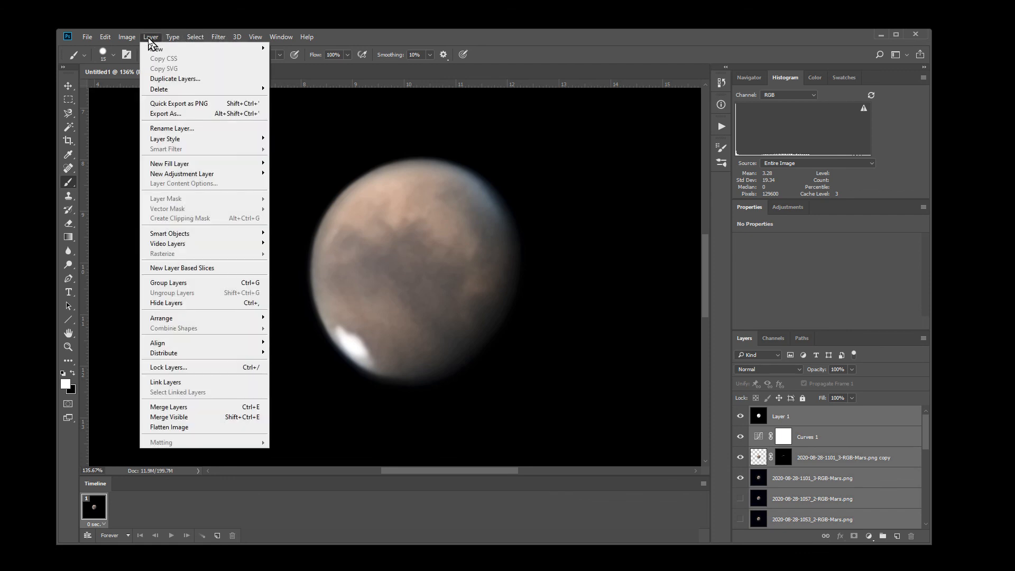
left_click(175, 304)
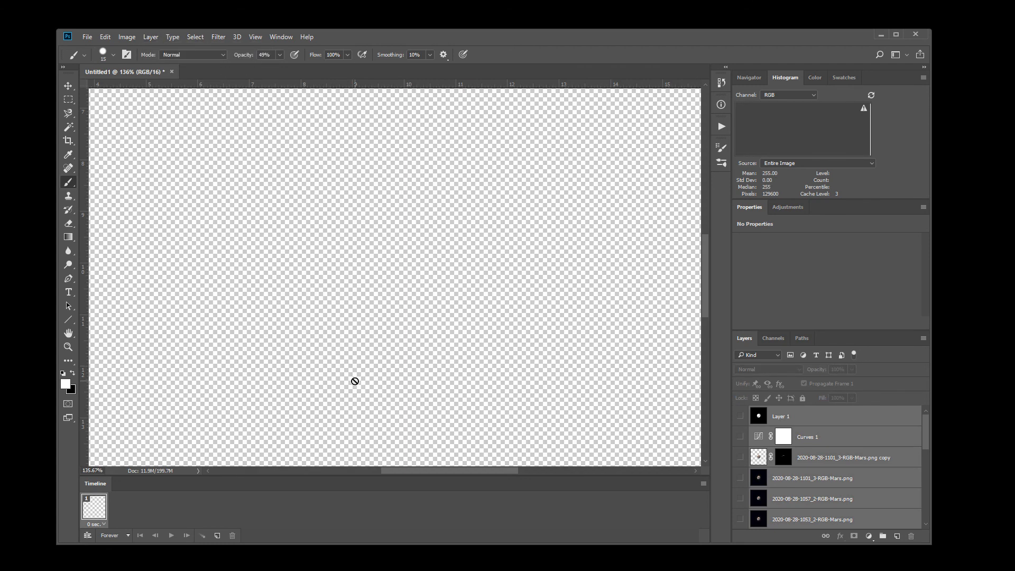
key("ctrl+z")
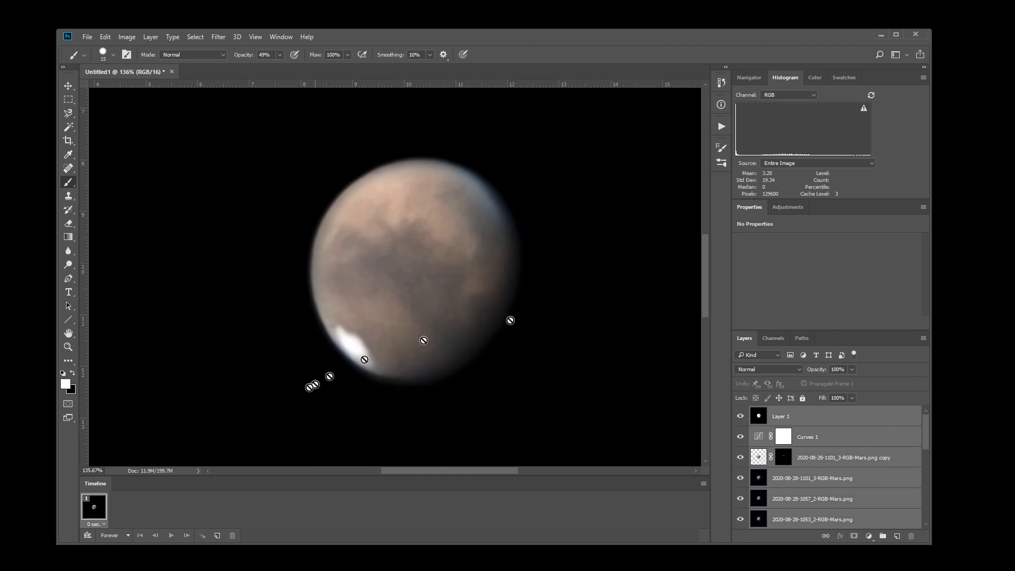
Make animation frames from the layers and delete frames 16 to 18, which hold the retouch, curves and mask layers
left_click(702, 484)
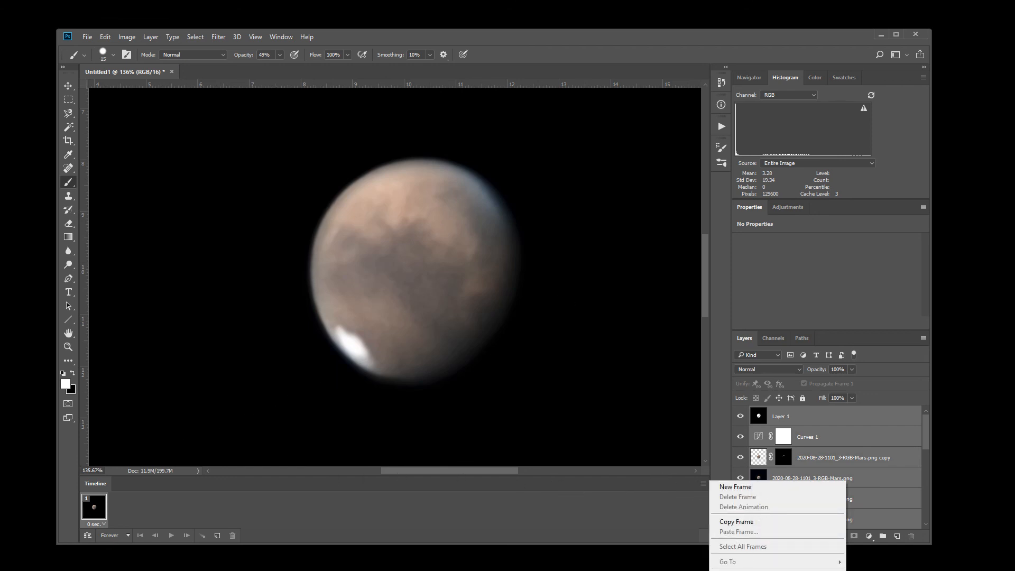
left_click(750, 569)
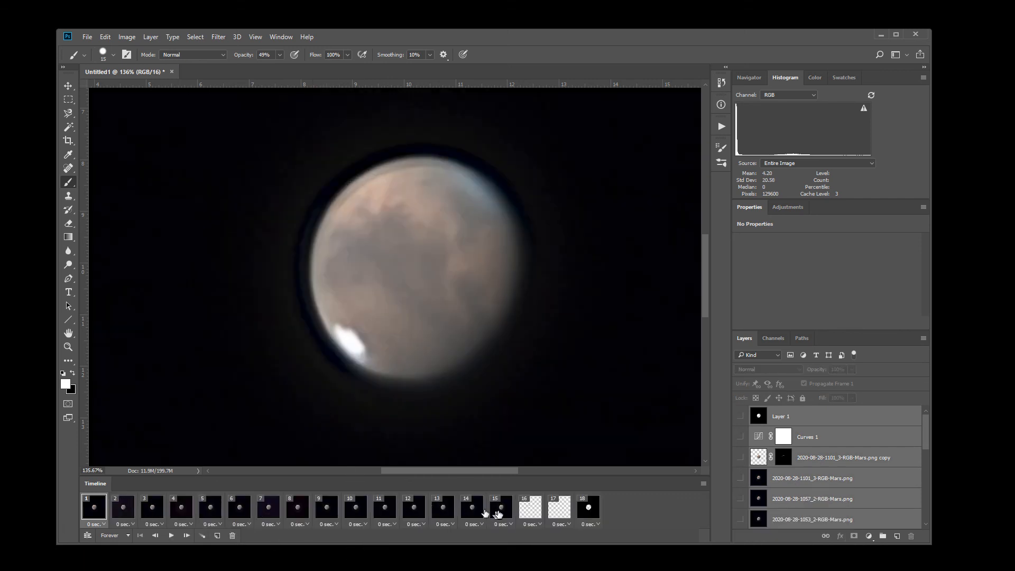
left_click(530, 507)
left_click(597, 518, "shift")
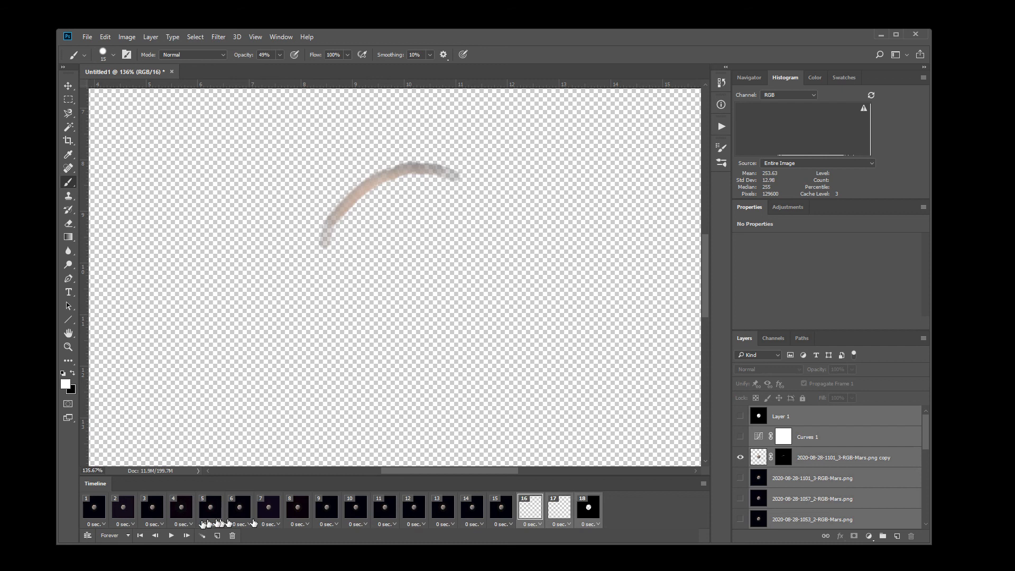
left_click(233, 537)
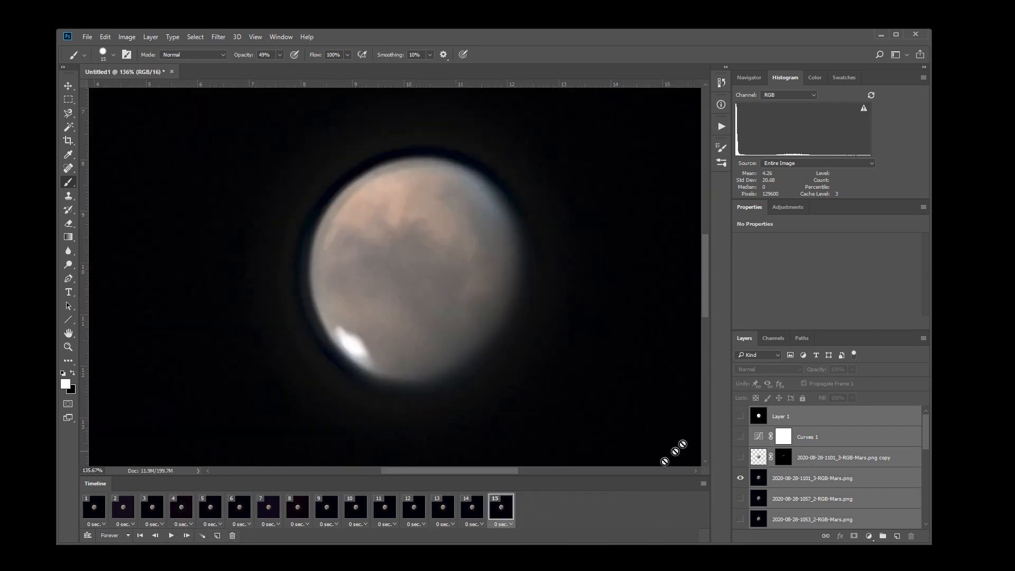
With frame 1 active, show Layer 1, Curves 1 and the 1101_3 copy layer, and check them in frames 2 and 3
left_click(95, 511)
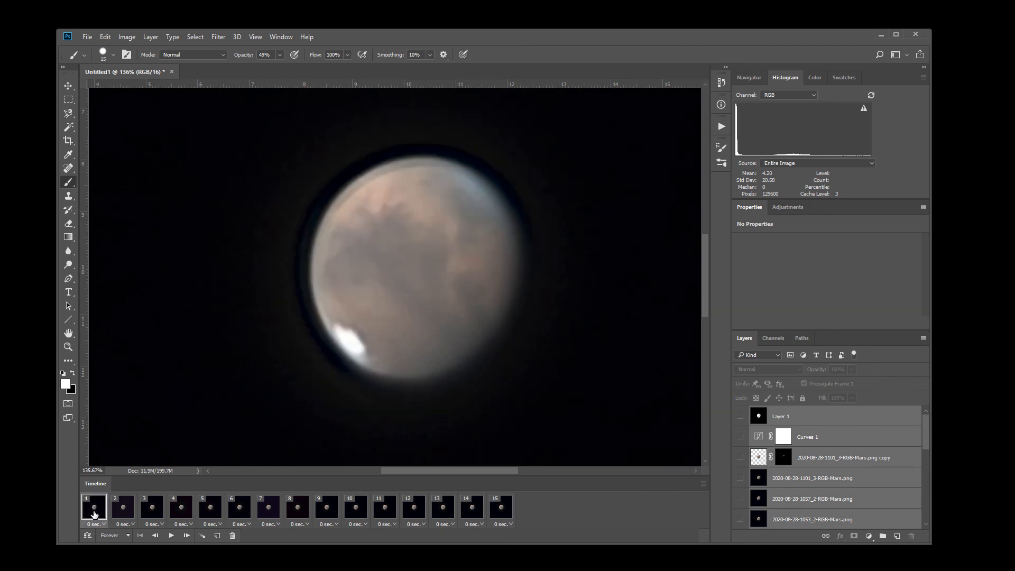
left_click_drag(738, 416, 744, 460)
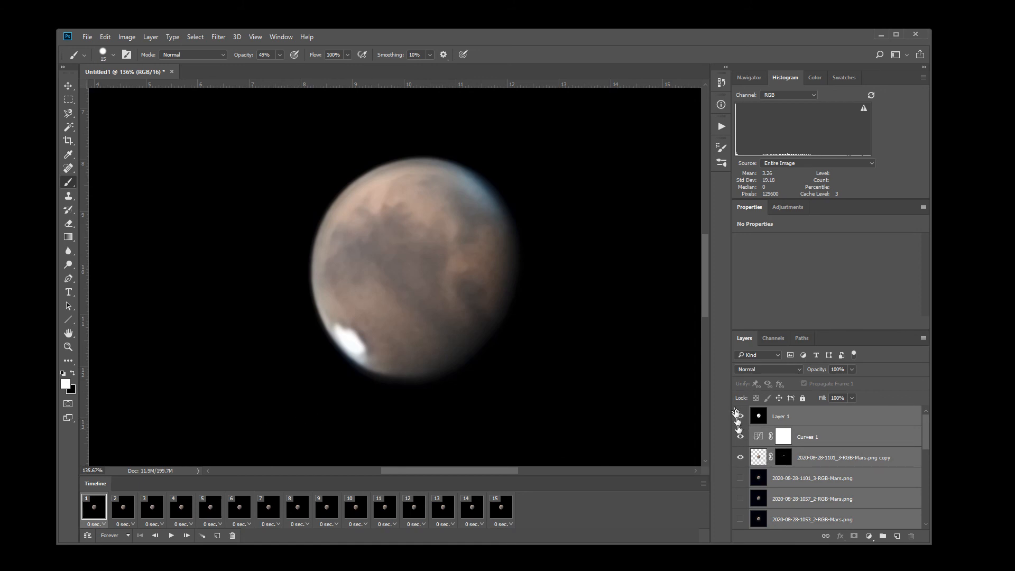
left_click(123, 512)
left_click(152, 511)
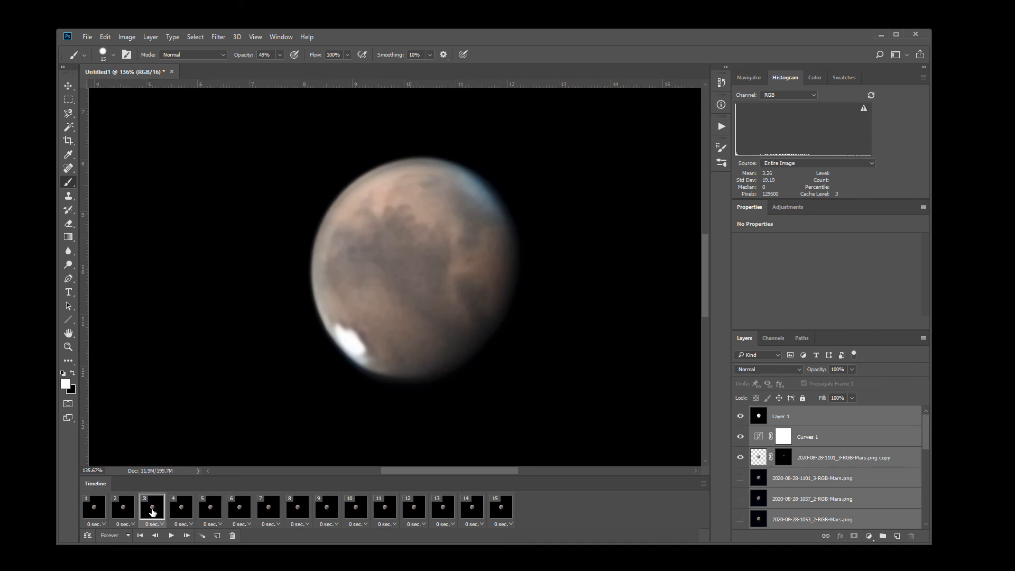
left_click(94, 509)
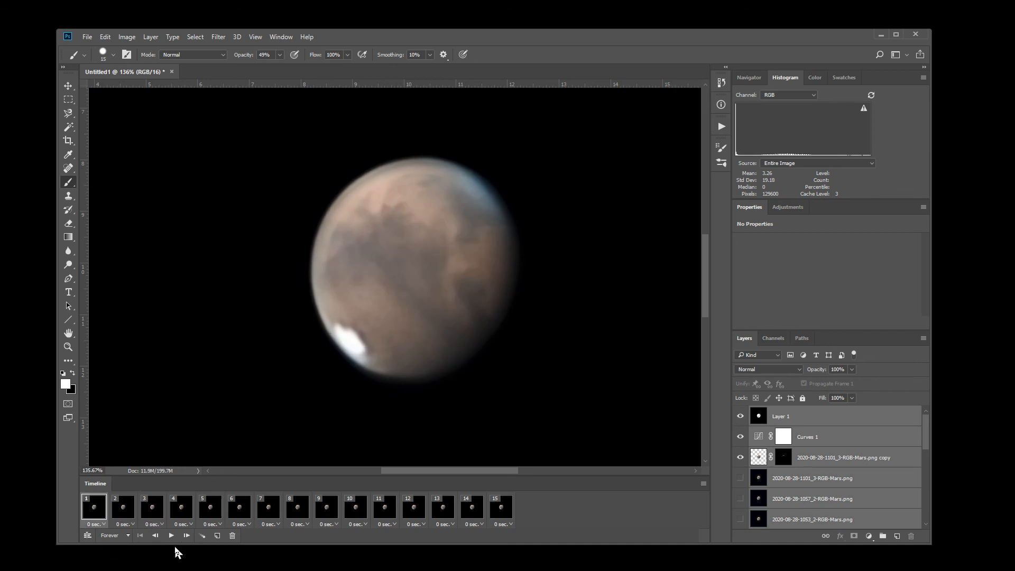
Play the animation twice from the first frame and stop it to review the planet's rotation
left_click(172, 537)
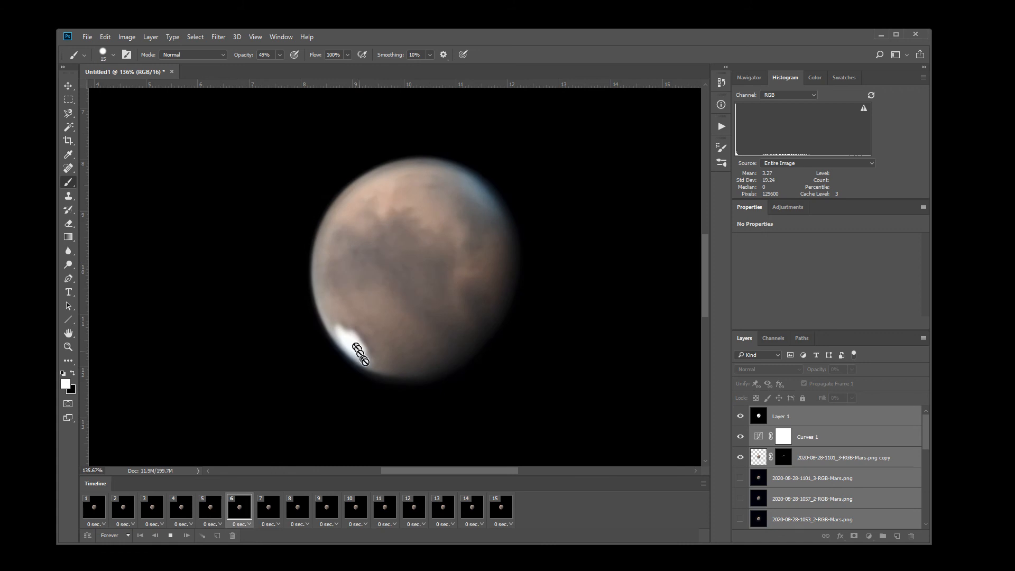
left_click(171, 536)
left_click(103, 511)
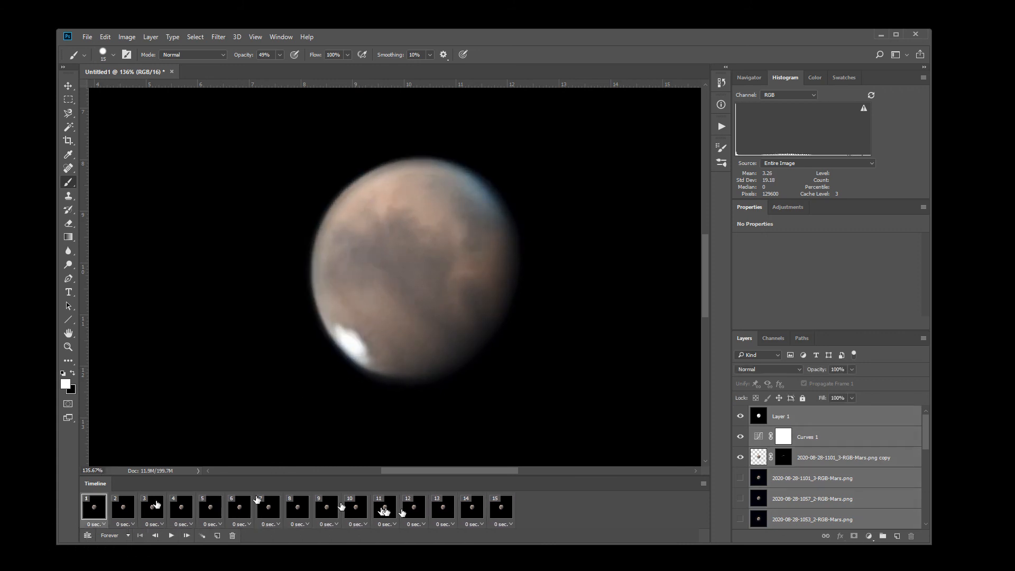
left_click(506, 513, "shift")
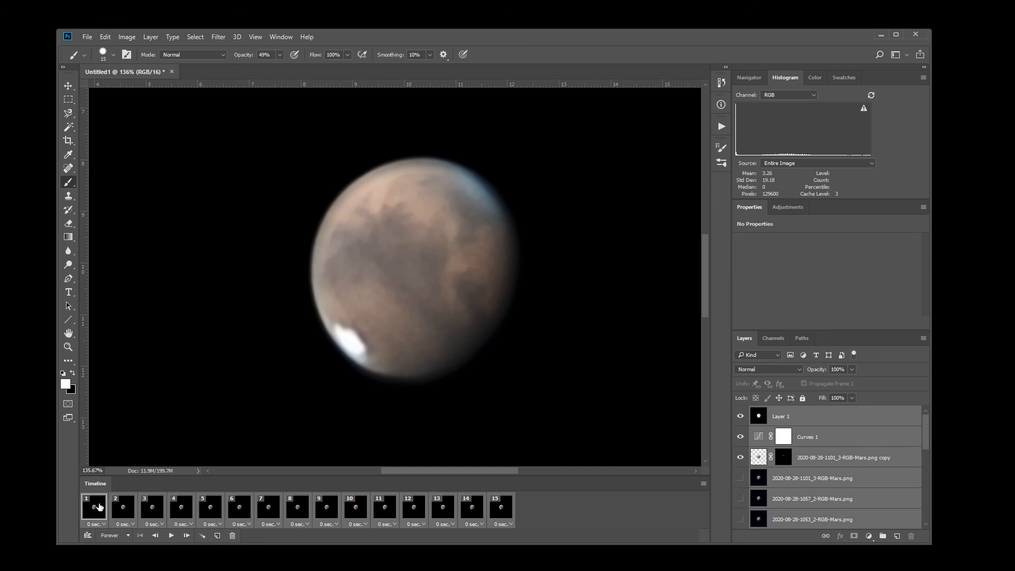
left_click(100, 508)
left_click(170, 536)
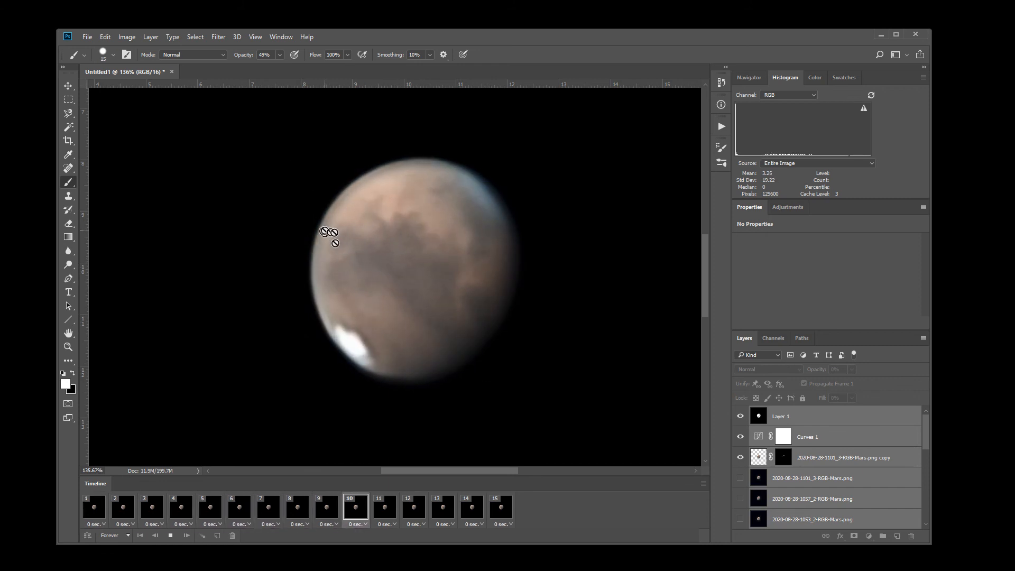
left_click(170, 536)
Copy all 15 frames, paste them with Paste After Selection, and reverse the order of the pasted frames
left_click(94, 518)
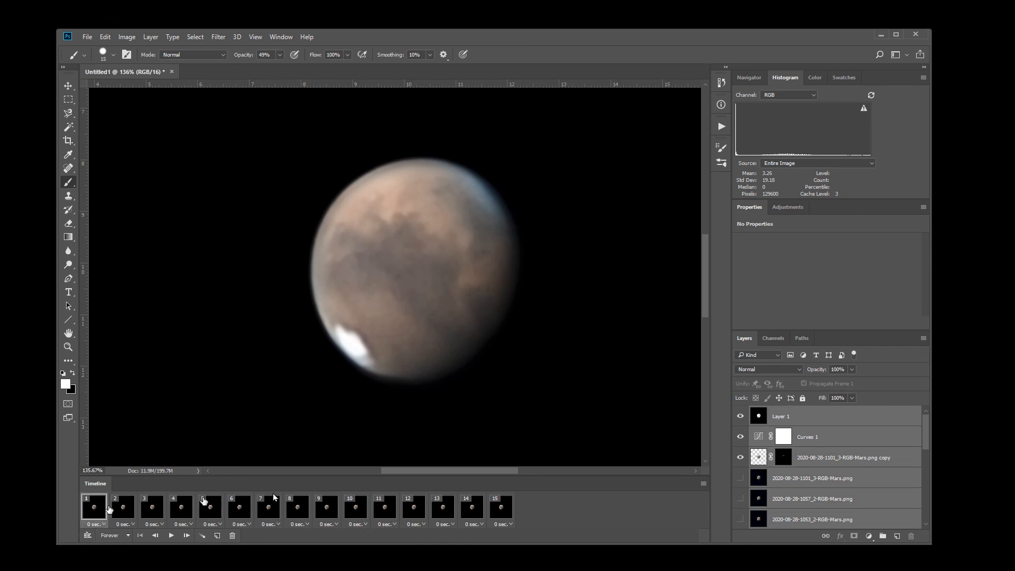
left_click(499, 513, "shift")
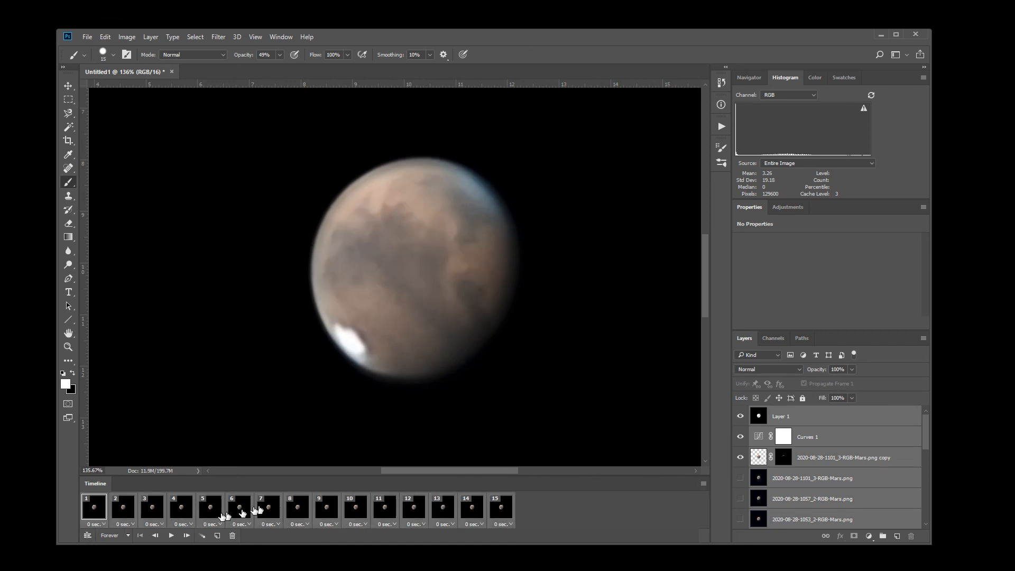
left_click(703, 483)
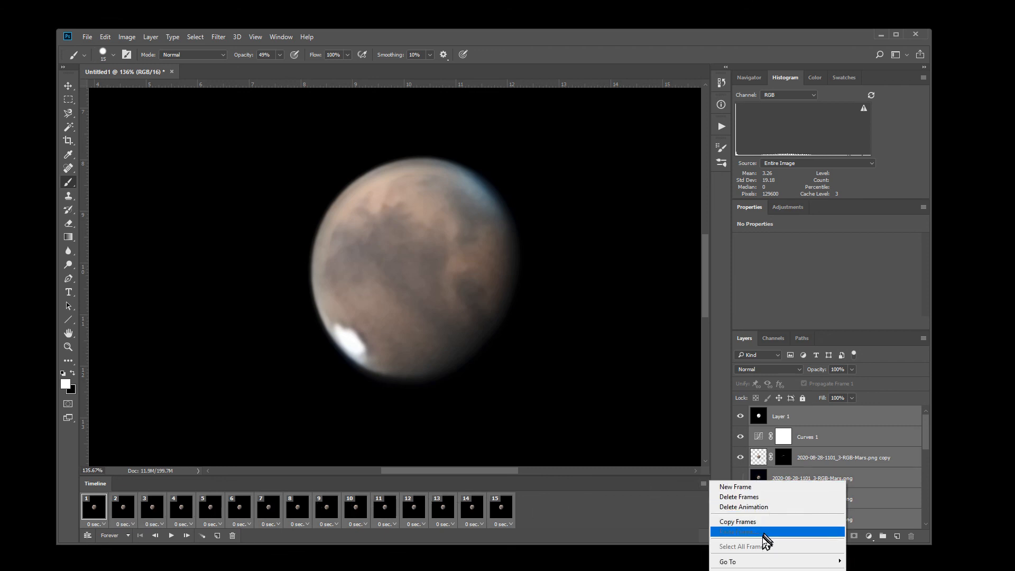
left_click(746, 522)
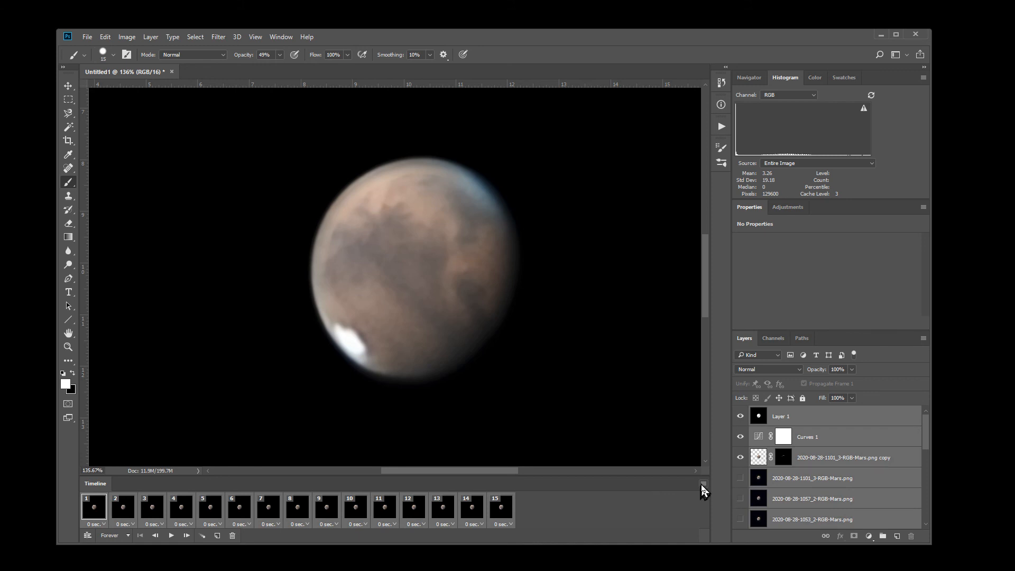
left_click(703, 483)
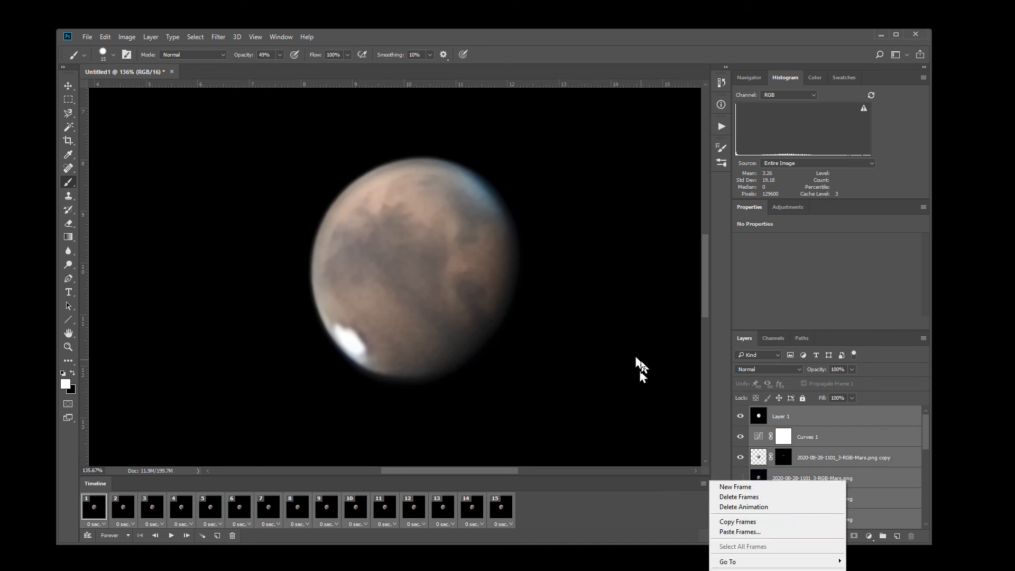
left_click(754, 531)
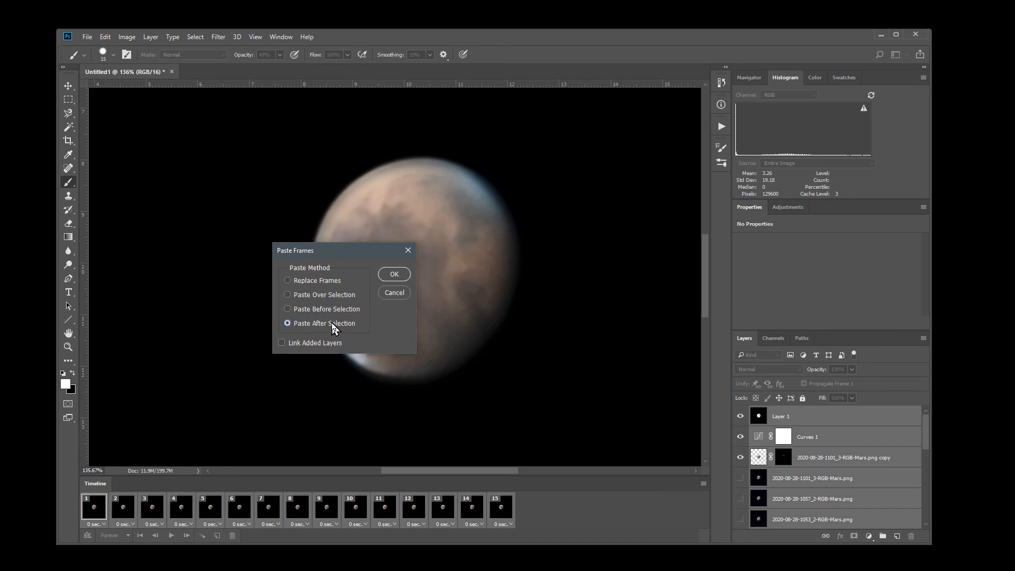
left_click(394, 274)
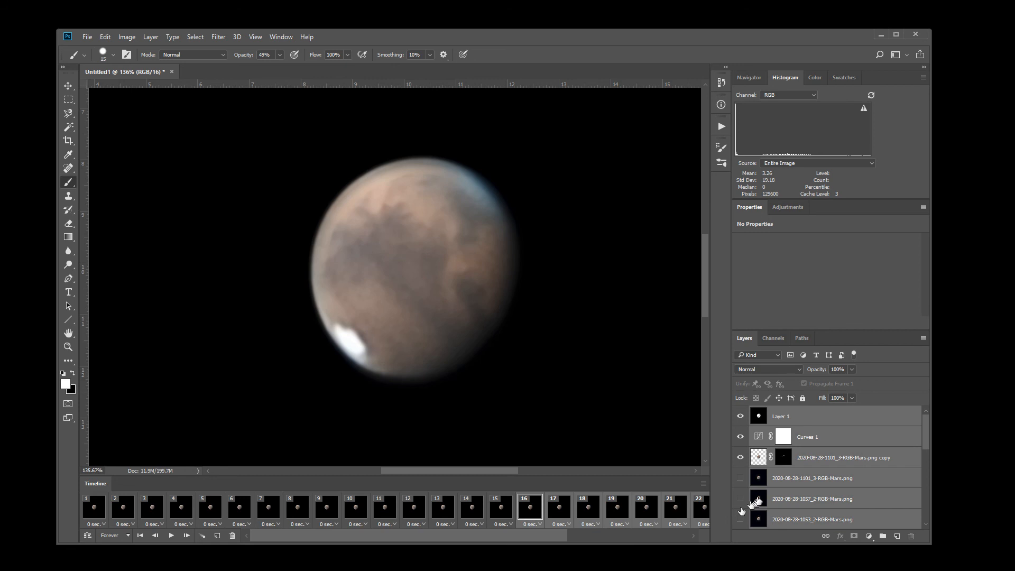
left_click(705, 484)
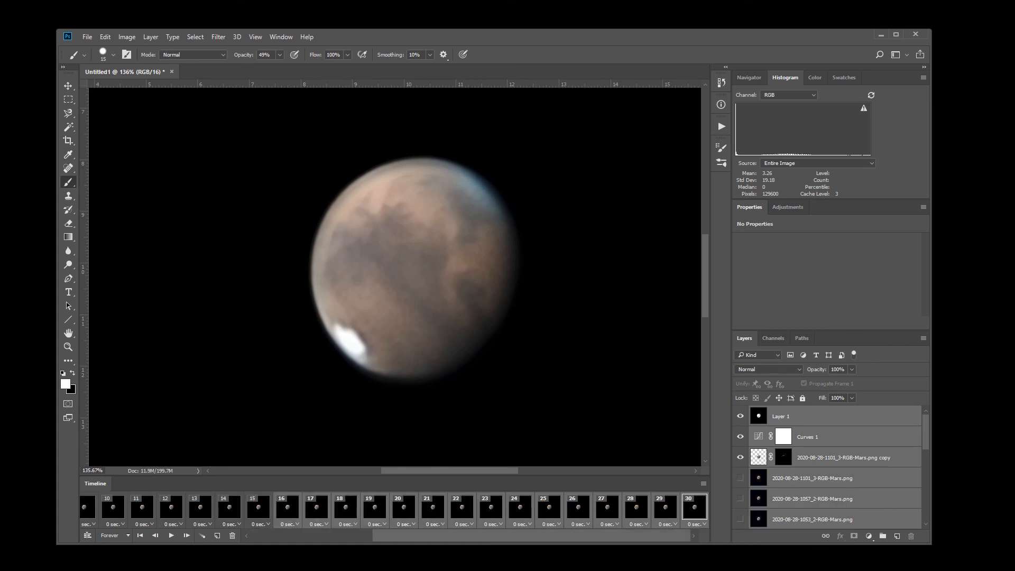
Step through frames 14 to 17, where the original sequence meets the reversed copy, to check for a repeated frame
left_click_drag(647, 536, 467, 549)
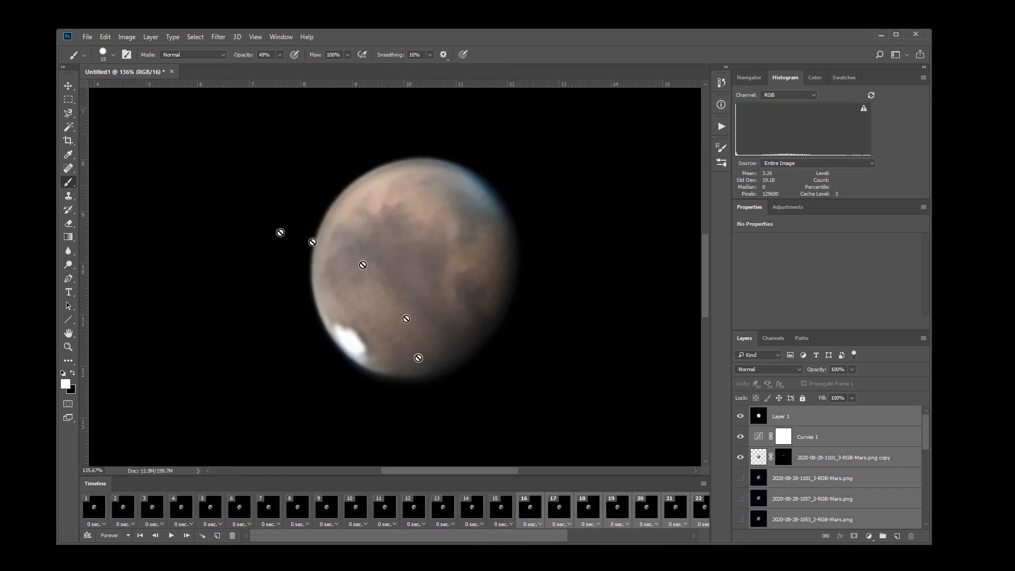
left_click_drag(542, 541, 592, 541)
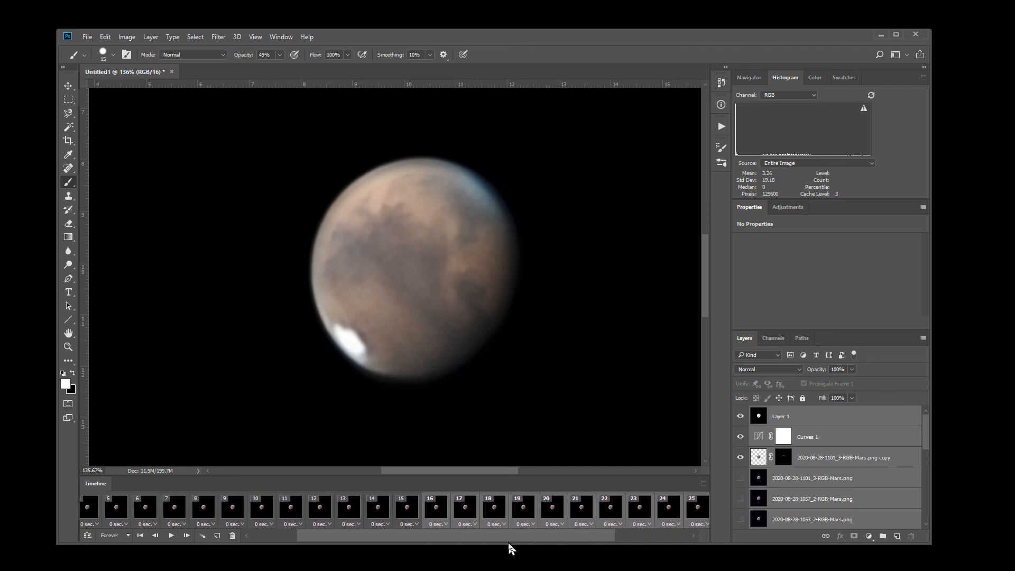
left_click(407, 508)
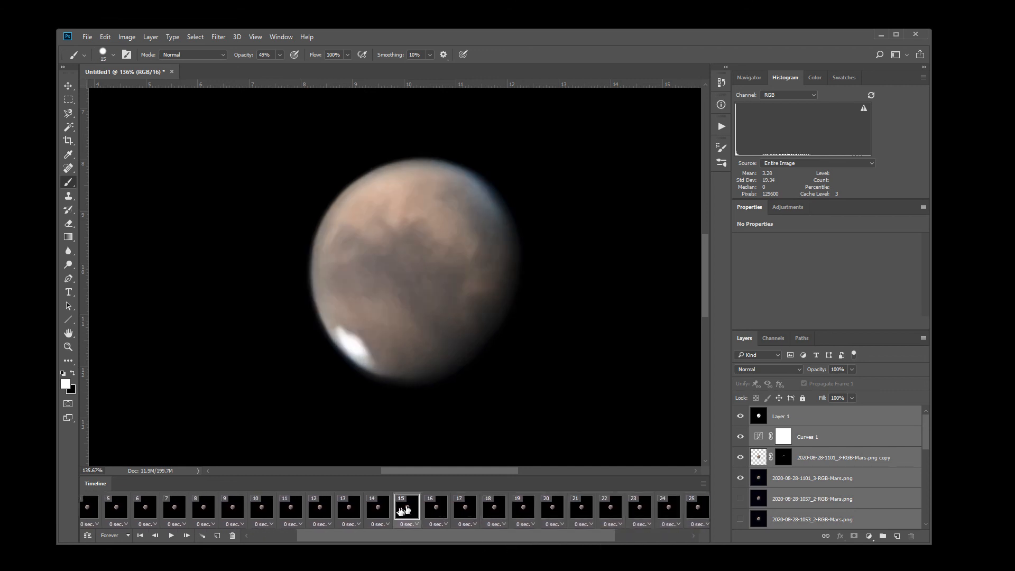
left_click(377, 503)
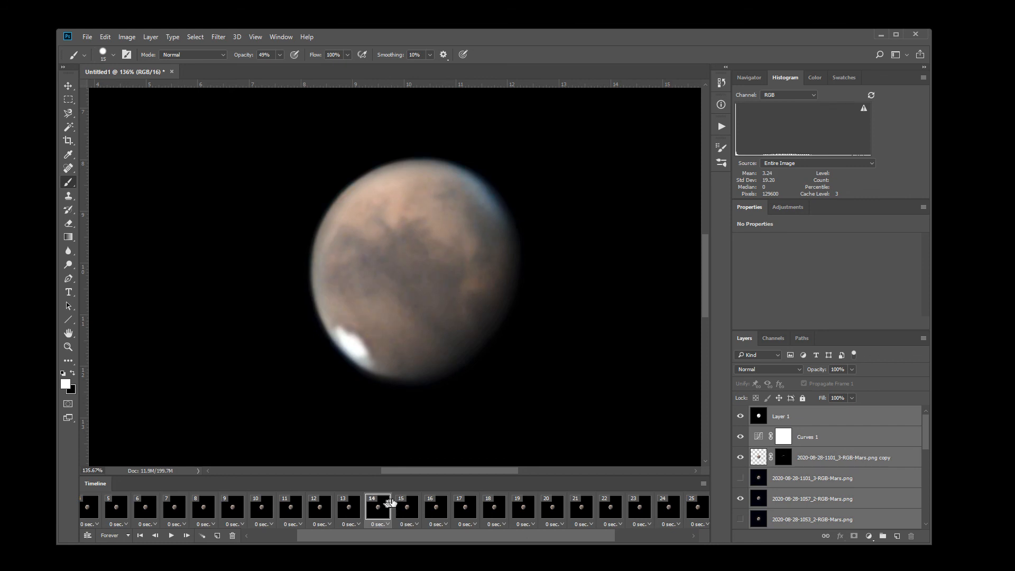
left_click(403, 503)
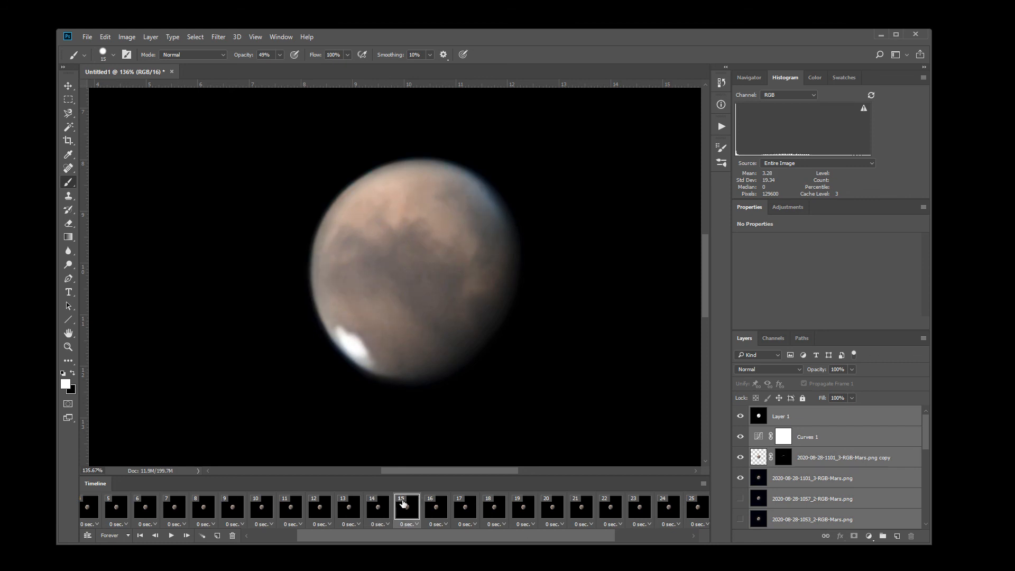
left_click(436, 506)
left_click(461, 505)
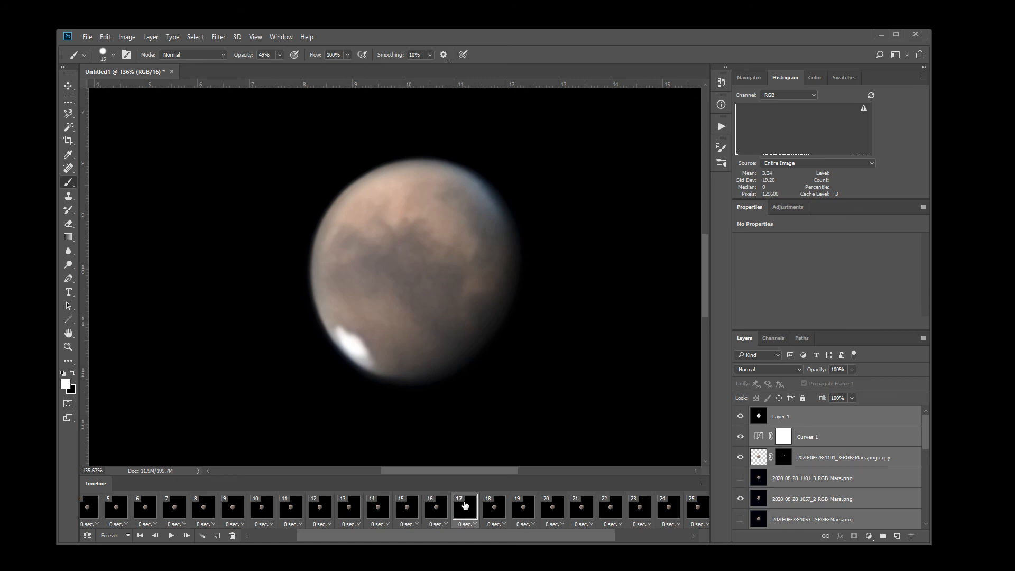
Compare frames 15 and 16 at the turning point and delete the duplicate frame 16
left_click(438, 509)
left_click(411, 514)
left_click(434, 513)
left_click(414, 517)
left_click(436, 513)
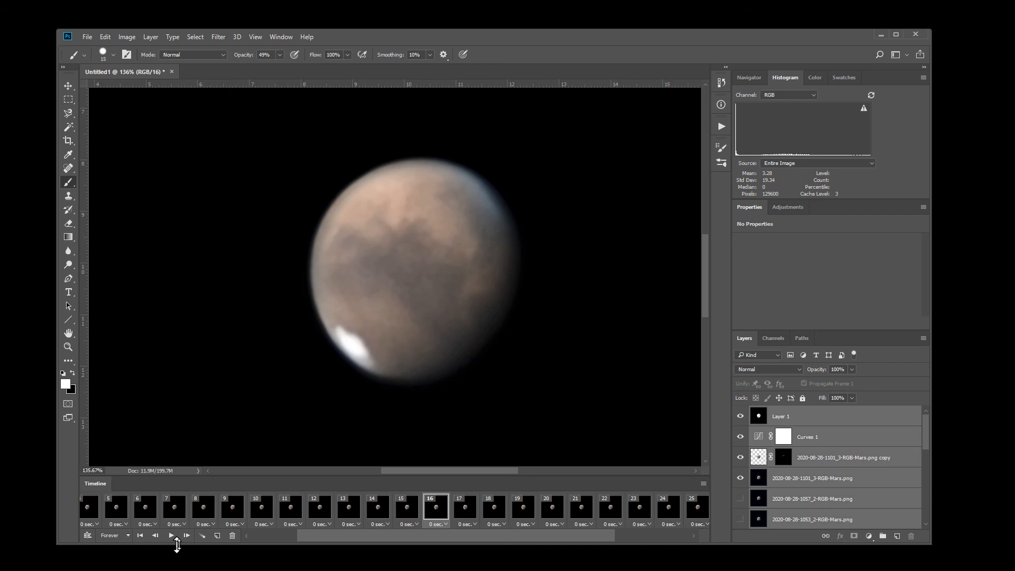
left_click(234, 537)
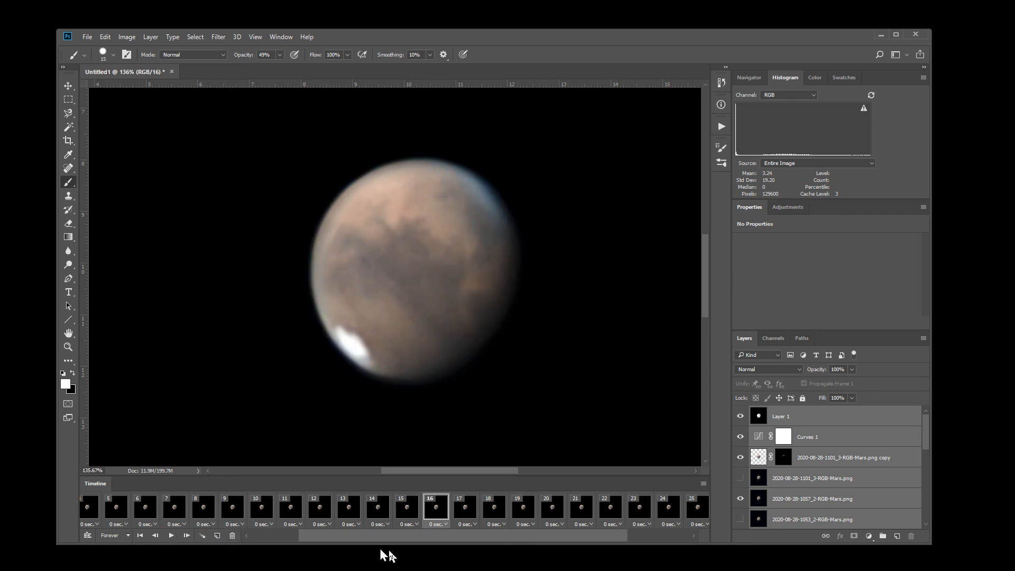
Play the back-and-forth animation from frame 1 and stop it after reviewing the loop
left_click_drag(367, 538, 243, 541)
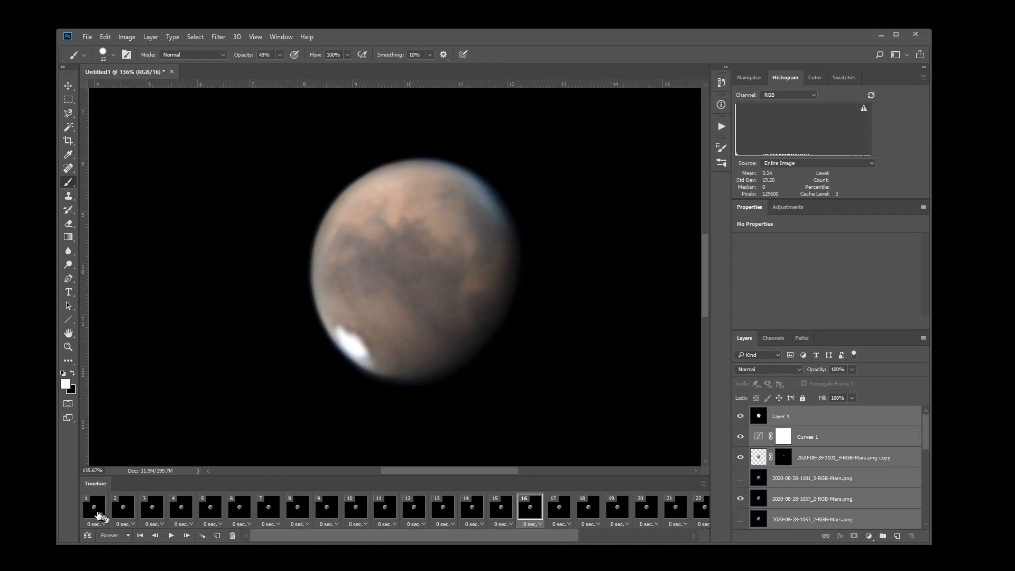
left_click(98, 514)
left_click(171, 536)
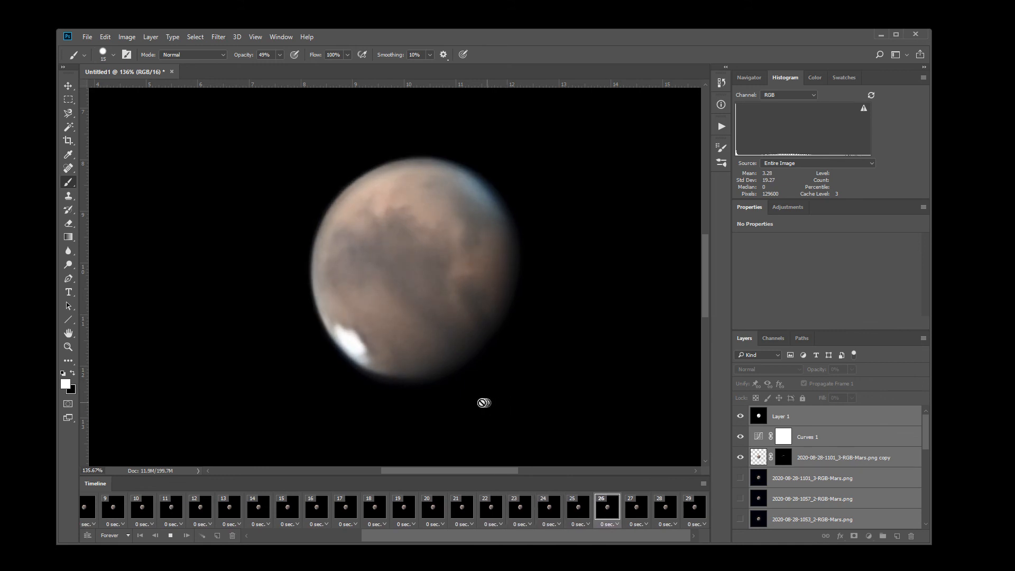
left_click(170, 535)
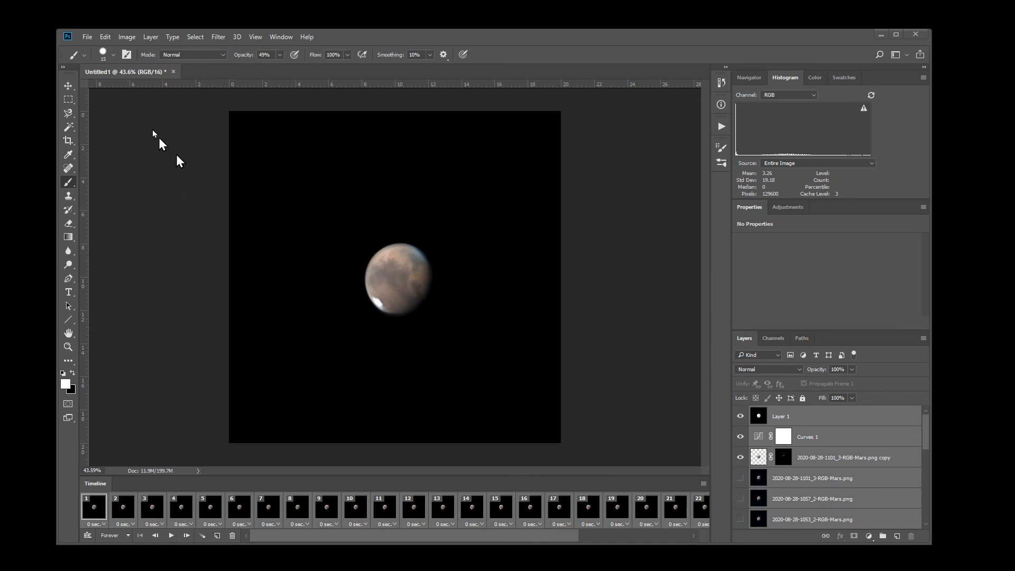
Place a fixed-size 1000 by 1000 px rectangular selection around the planet and crop the image to it
left_click(70, 99)
left_click(284, 167)
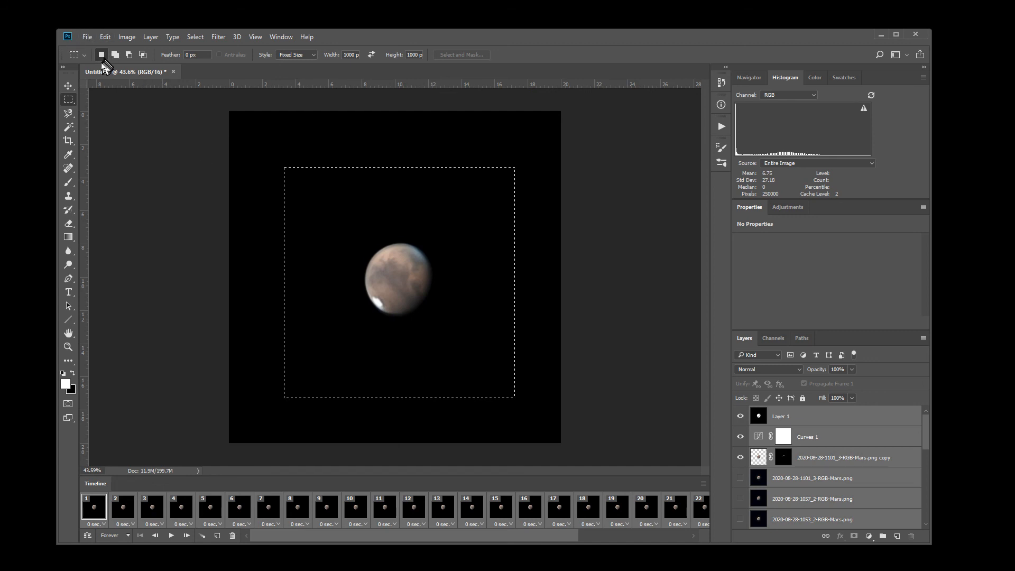
left_click(127, 37)
left_click(133, 147)
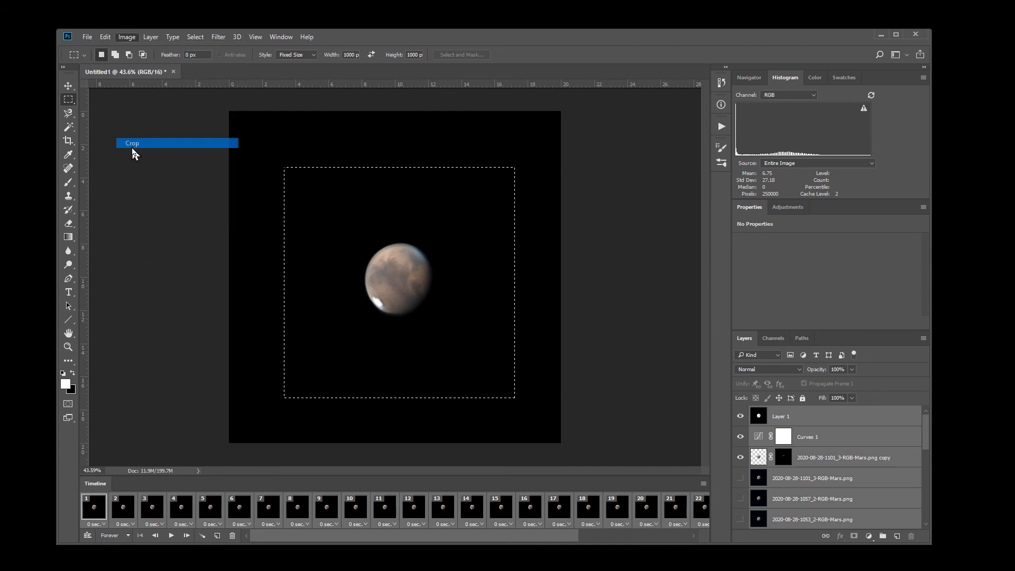
Preview the animation's playback speed as a GIF in Save for Web, with the planet centred, and cancel the export
left_click(87, 37)
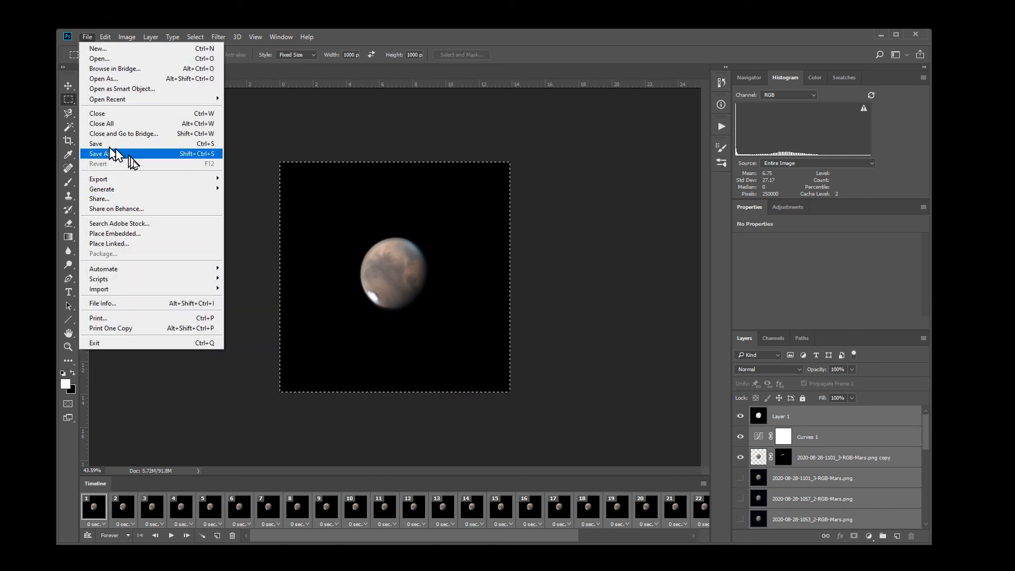
mouse_move(200, 180)
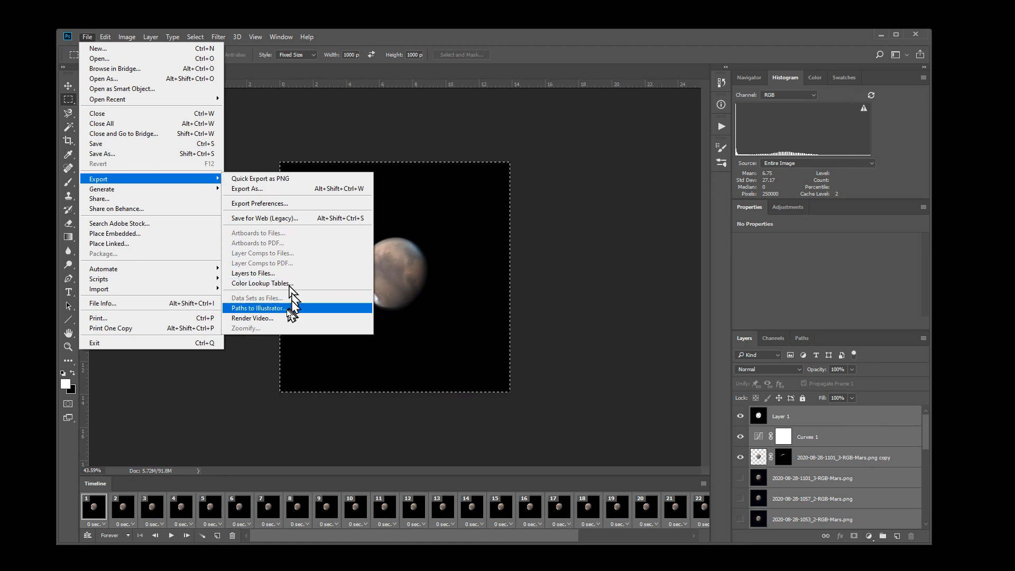
left_click(279, 221)
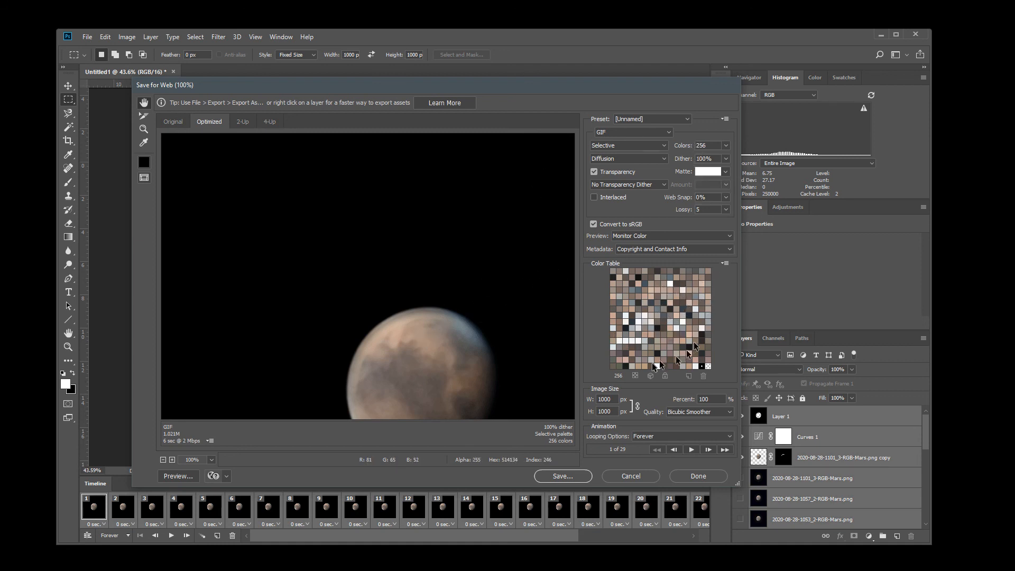
left_click_drag(442, 354, 373, 262)
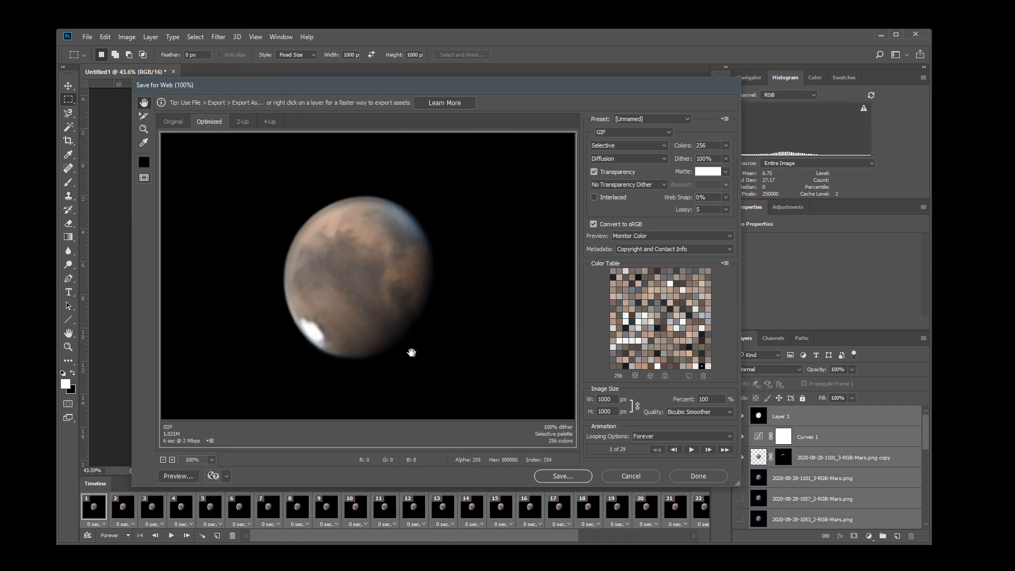
left_click_drag(351, 291, 357, 295)
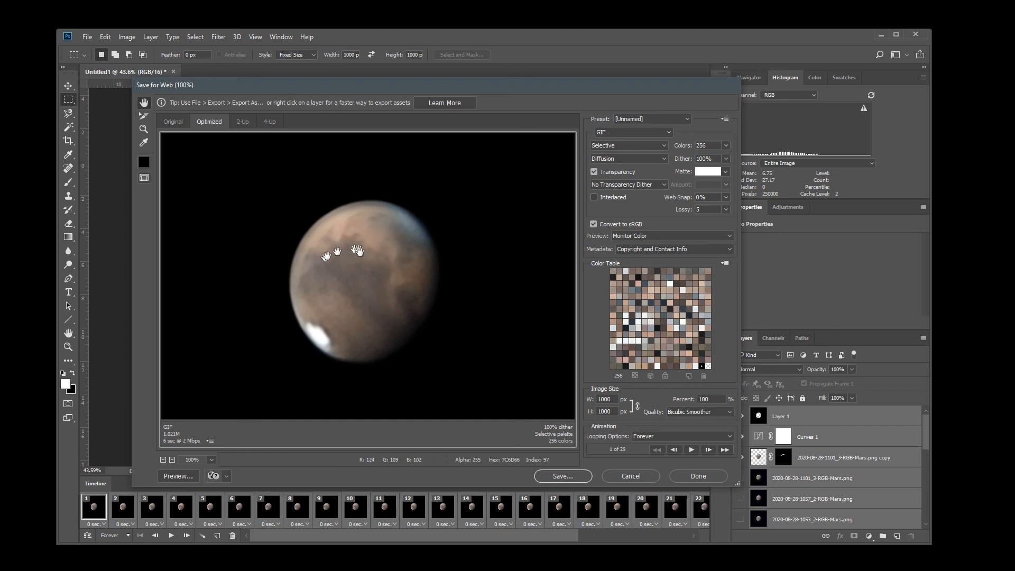
mouse_move(363, 276)
left_mouse_down()
mouse_move(367, 288)
mouse_move(379, 272)
left_mouse_up()
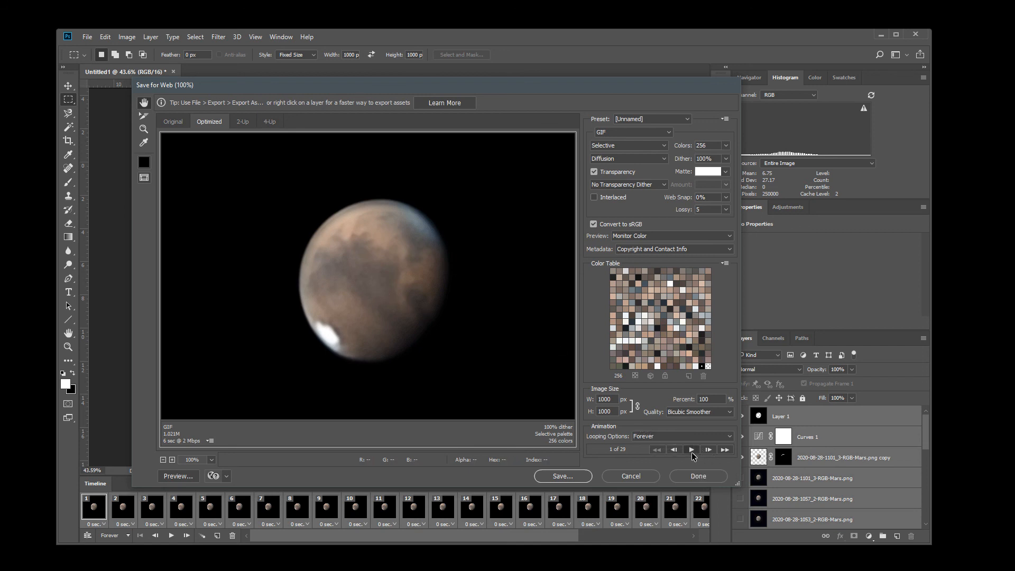
left_click(691, 451)
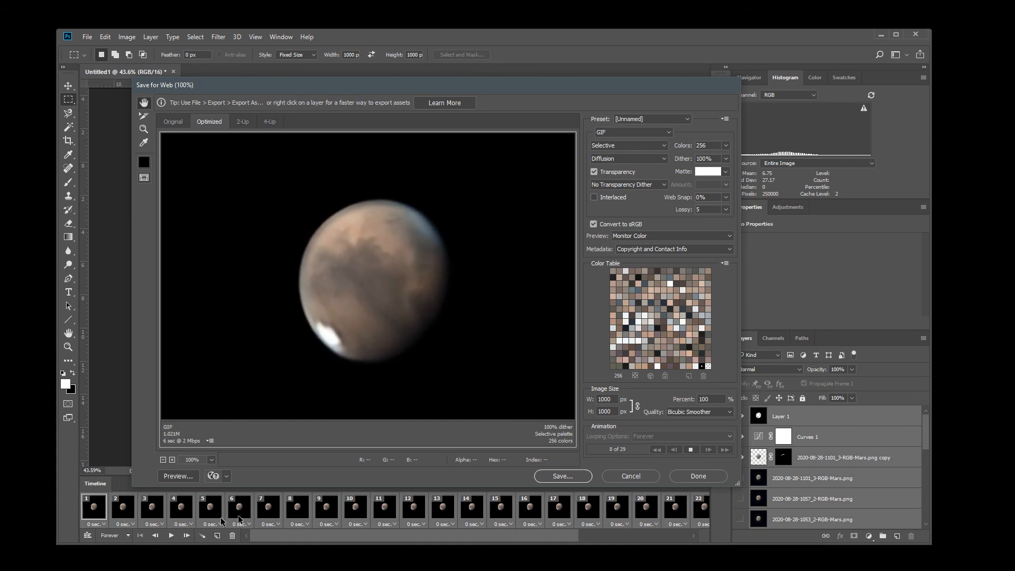
left_click(645, 479)
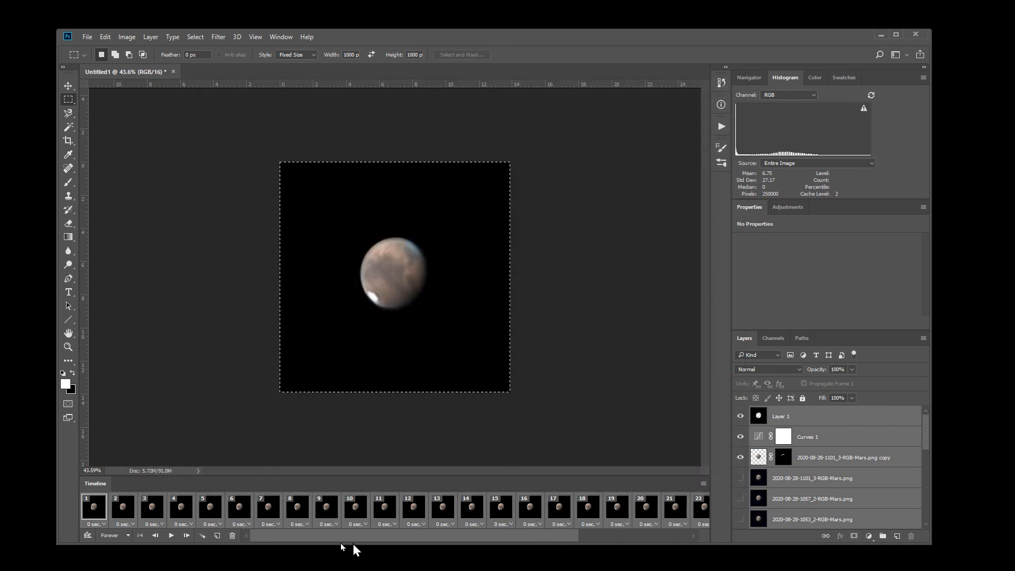
Set the delay of all animation frames to 0.1 seconds
left_click(704, 483)
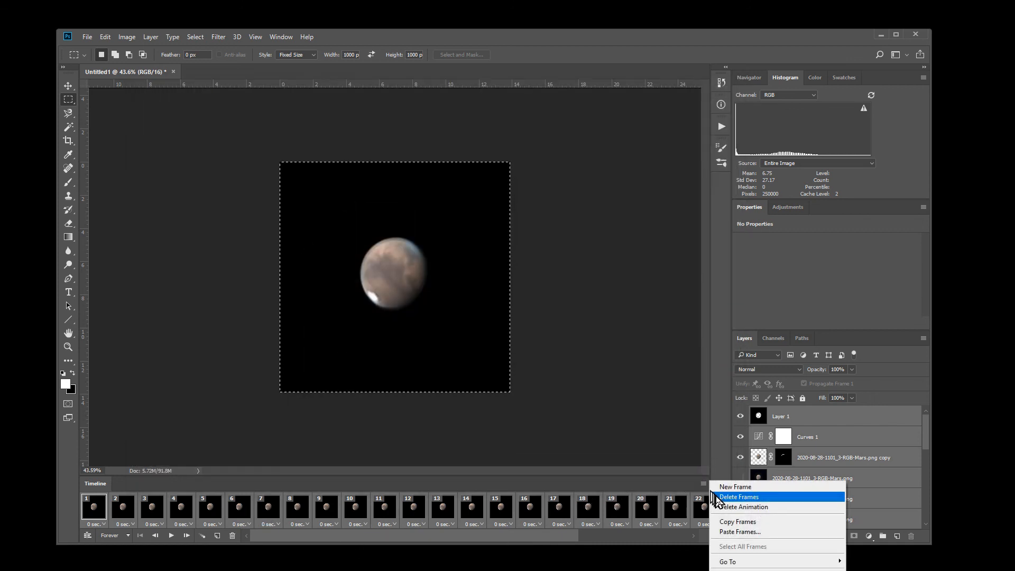
left_click(526, 536)
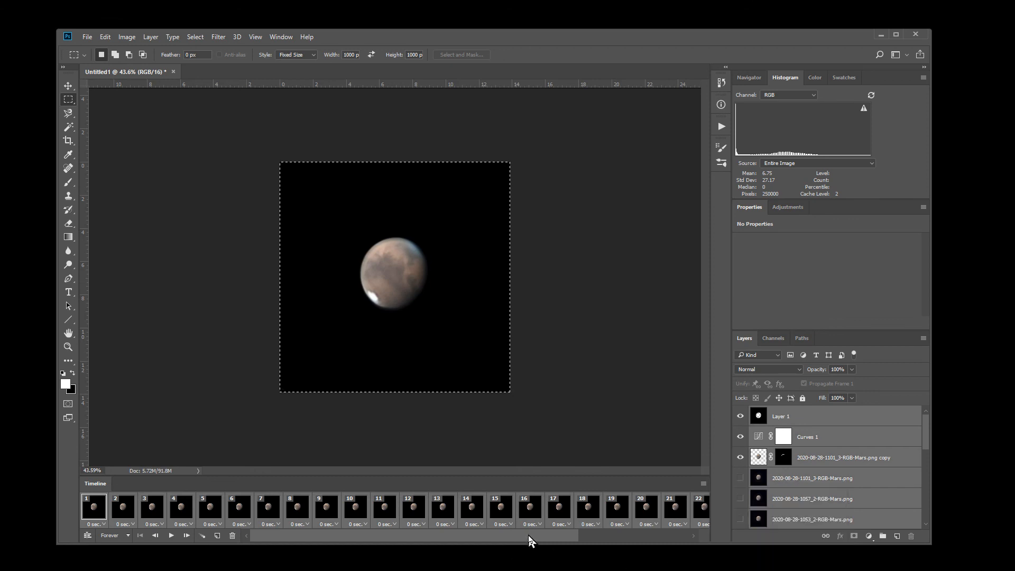
left_click(99, 526)
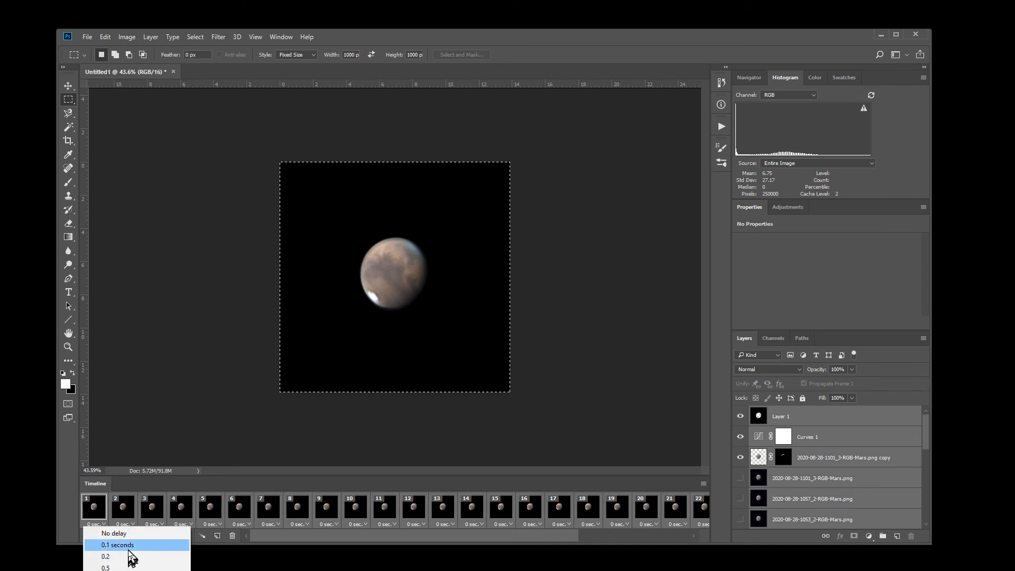
left_click(130, 547)
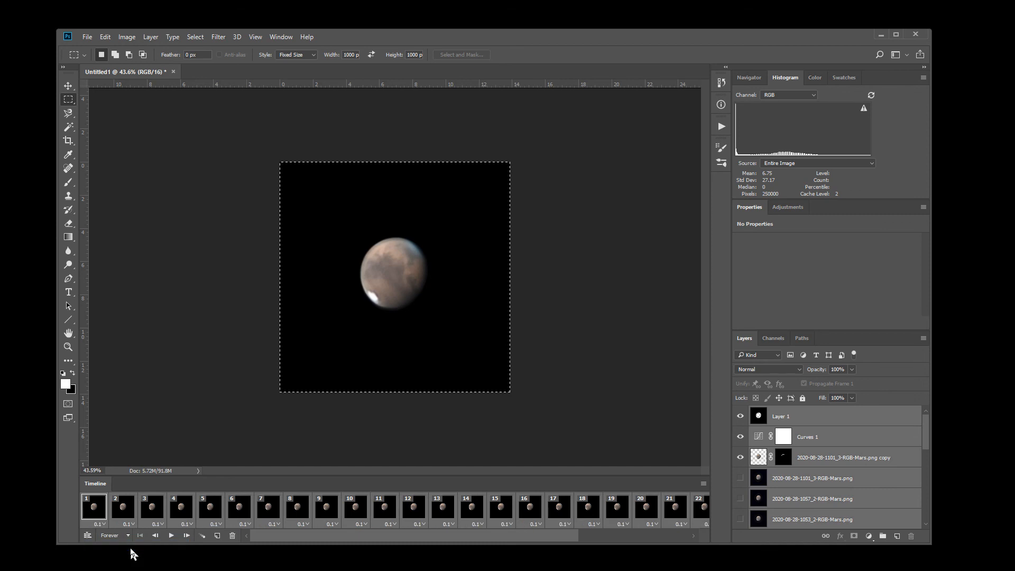
Play the animation with the 0.1-second delay, stop it, and return to the first frame
left_click(171, 536)
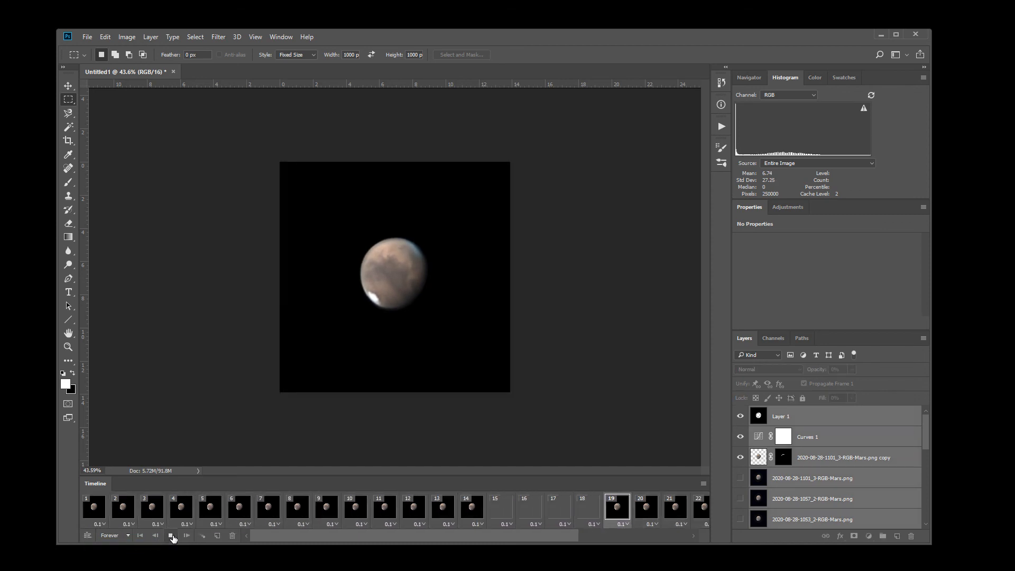
left_click(171, 536)
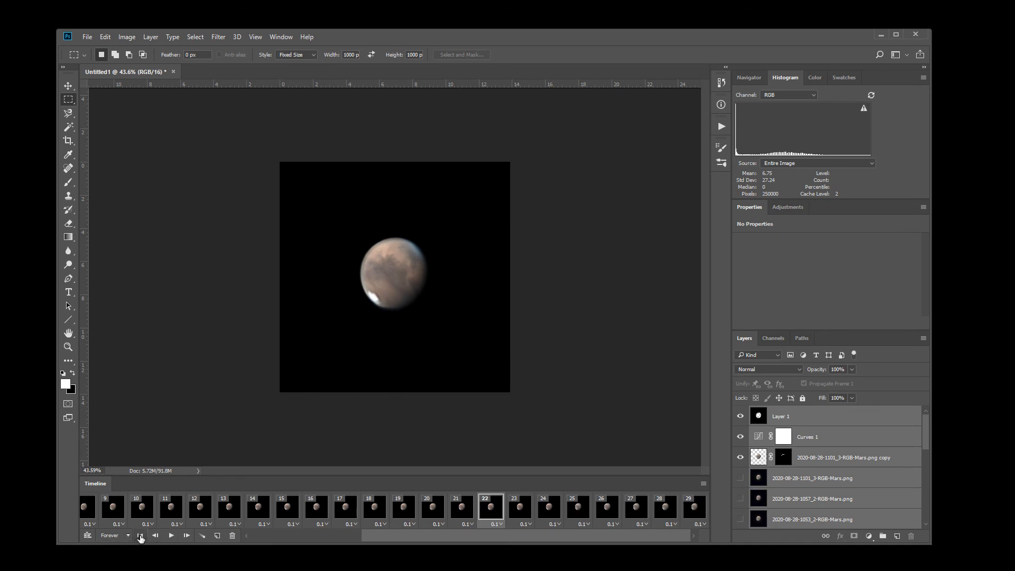
left_click(139, 536)
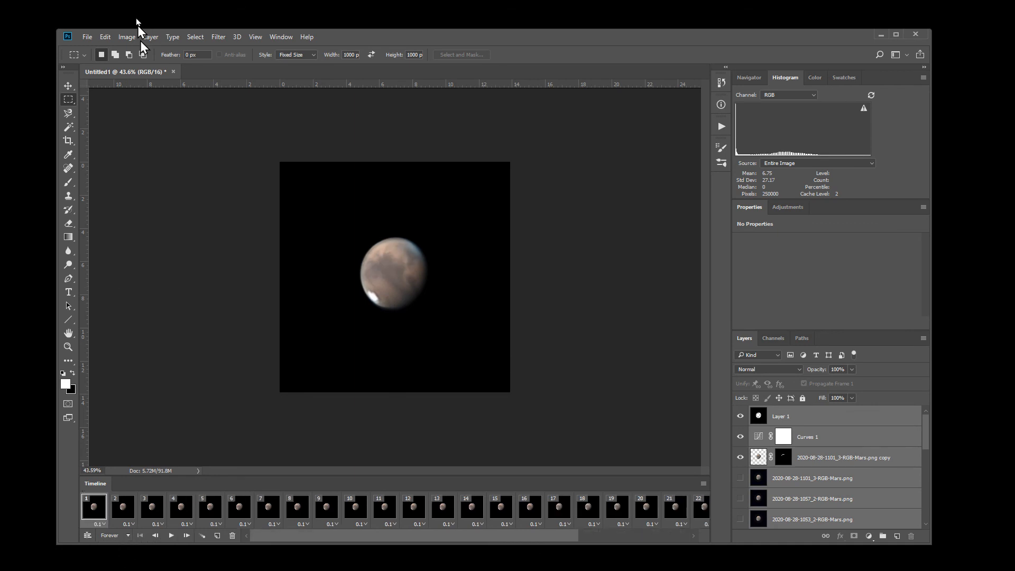
Open the animation in Save for Web as a GIF, centre the planet in the preview, and play it
left_click(87, 38)
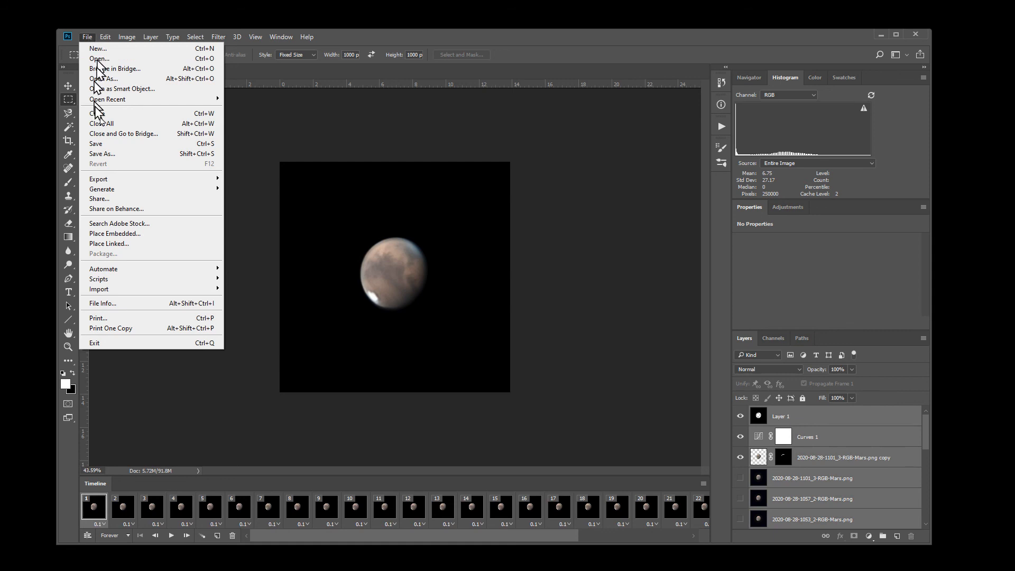
mouse_move(132, 184)
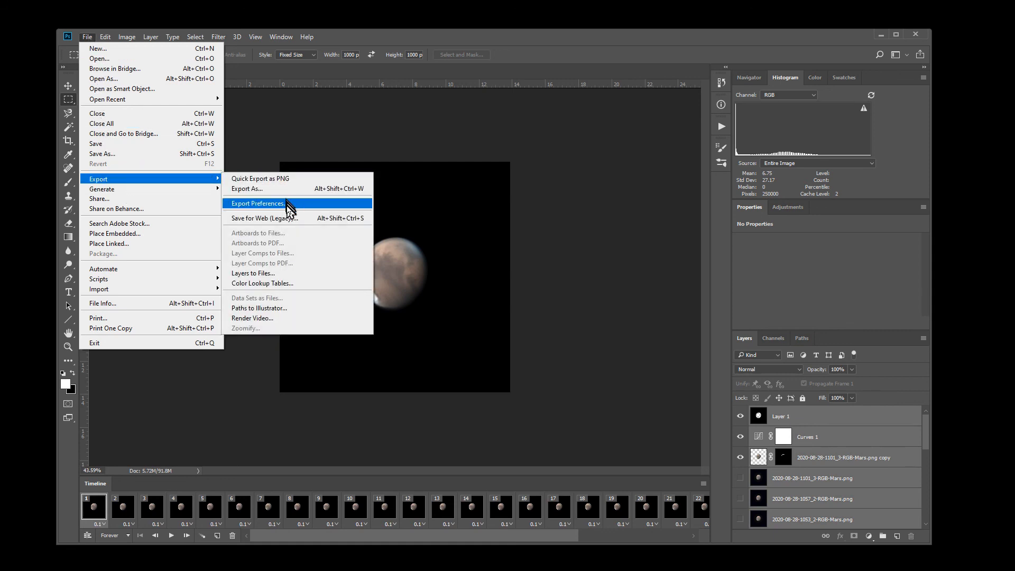
left_click(288, 218)
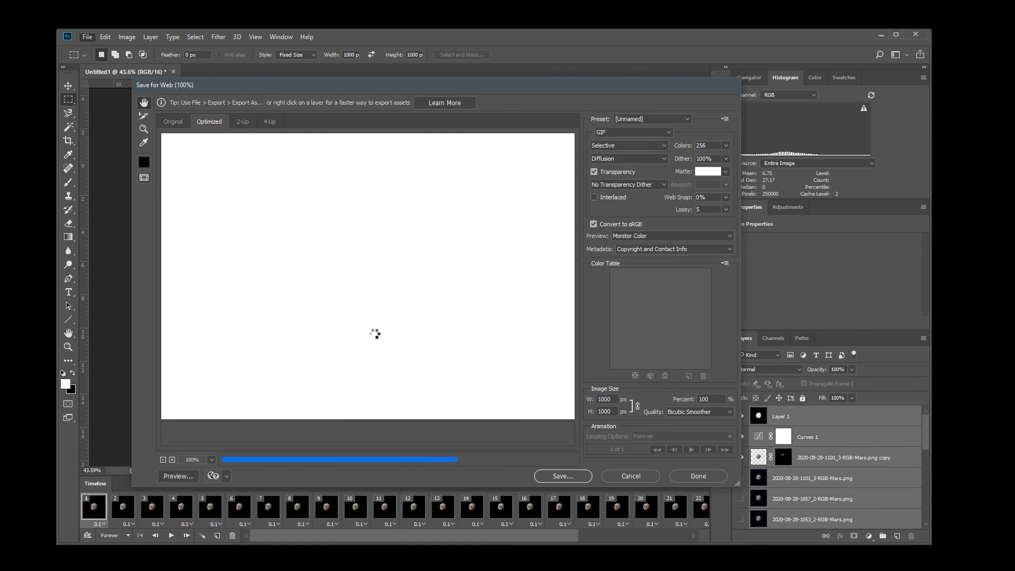
left_click_drag(385, 347, 376, 238)
left_click(691, 450)
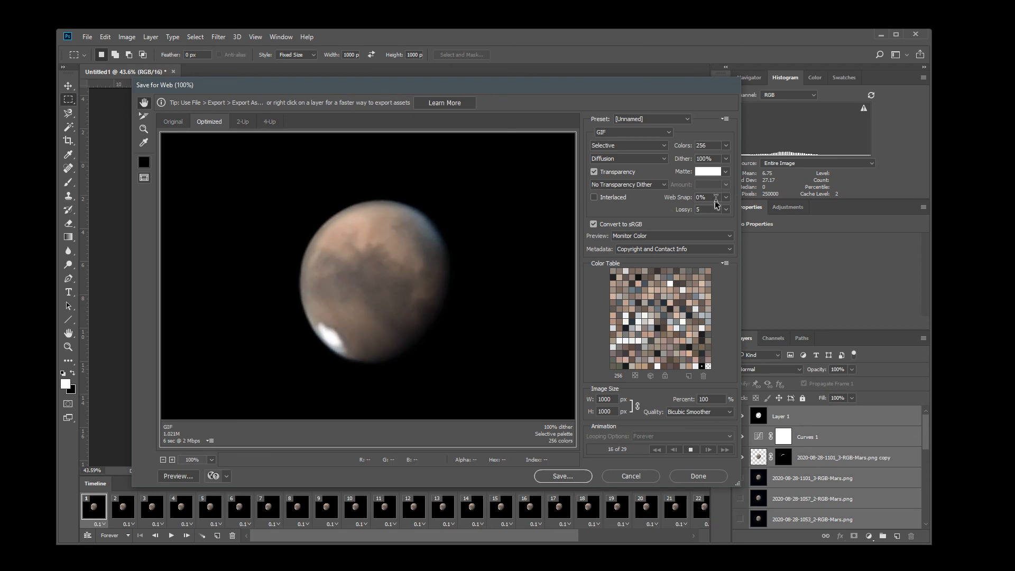
Save the optimized animated GIF under the file name mars_demo
left_click(569, 478)
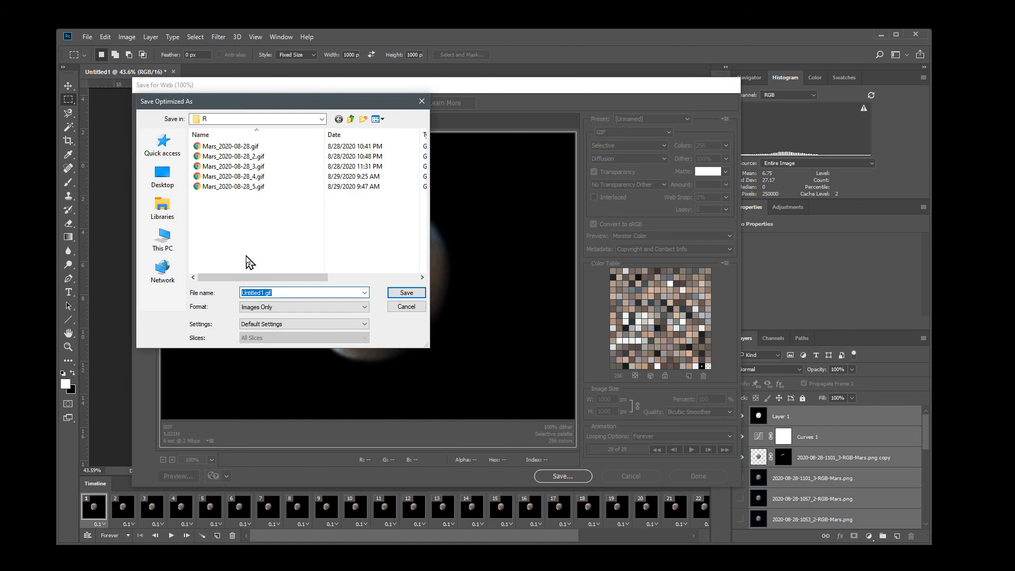
type("mars_demo")
key("Return")
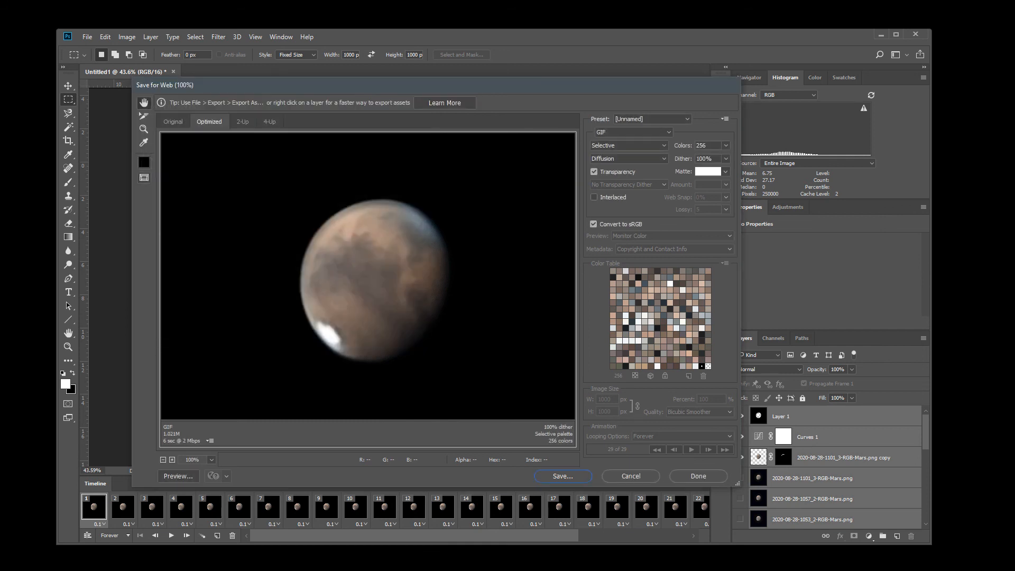